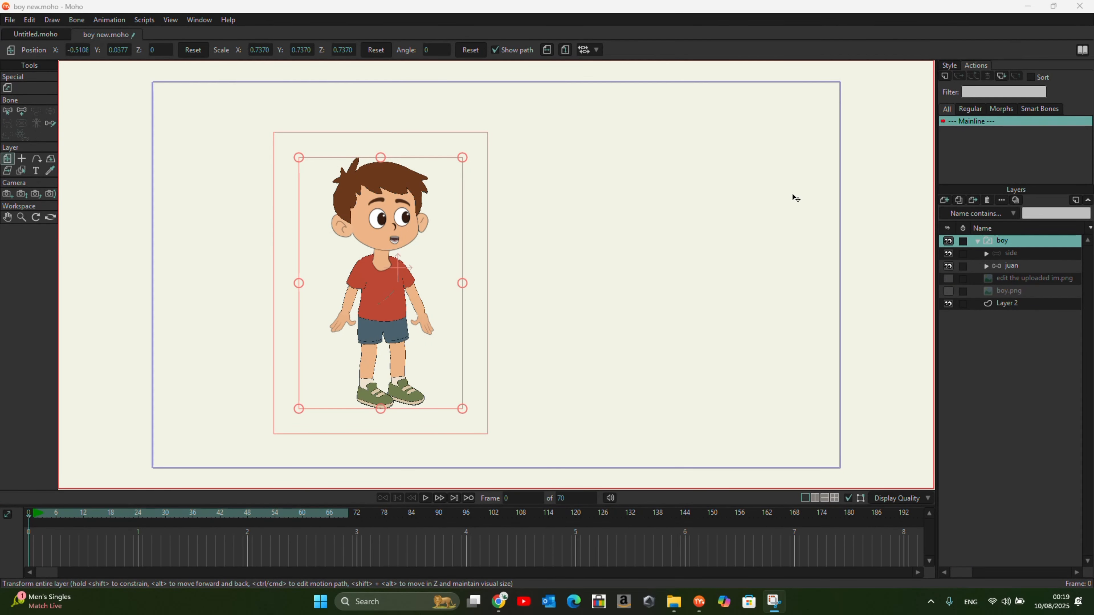
Step: Move the boy layer to about X -0.15, Y 0.15 at frame 0, and check the character at frames 69 and 2
drag(410, 232, 479, 209)
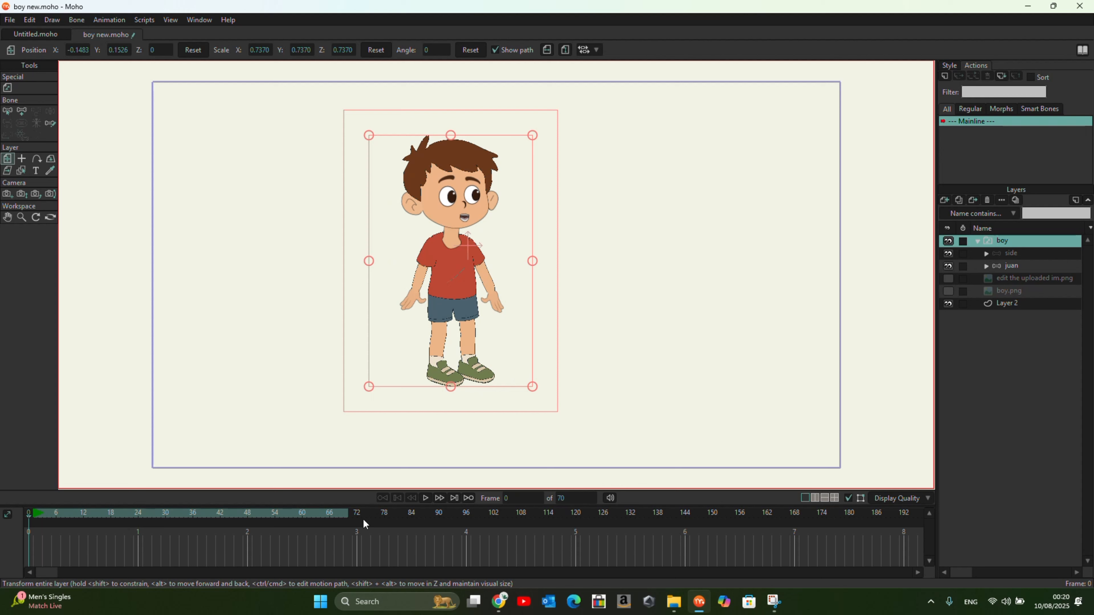
click(343, 511)
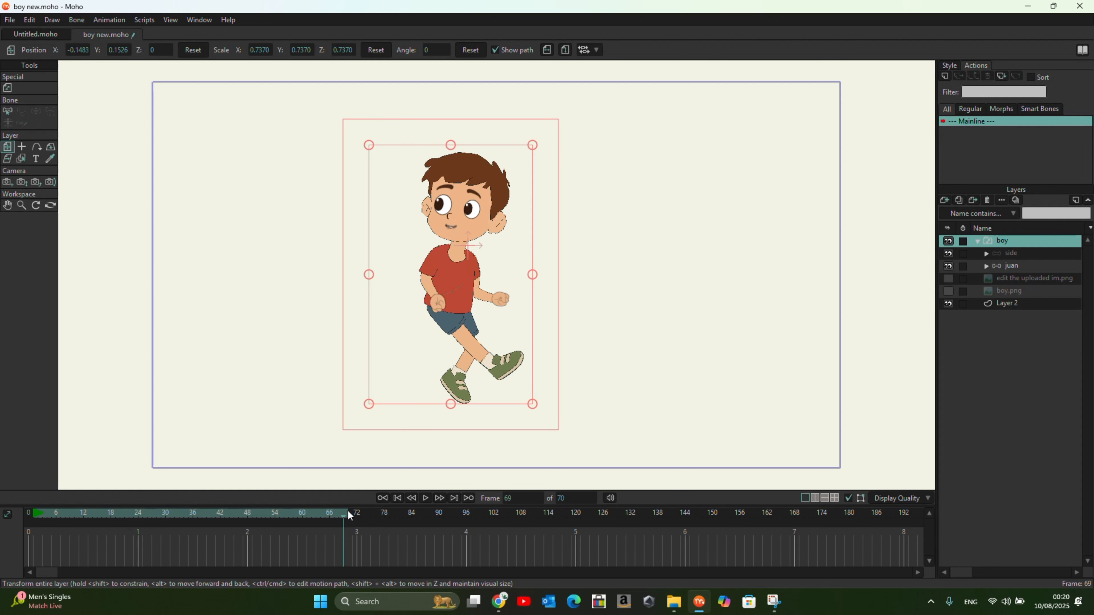
click(397, 499)
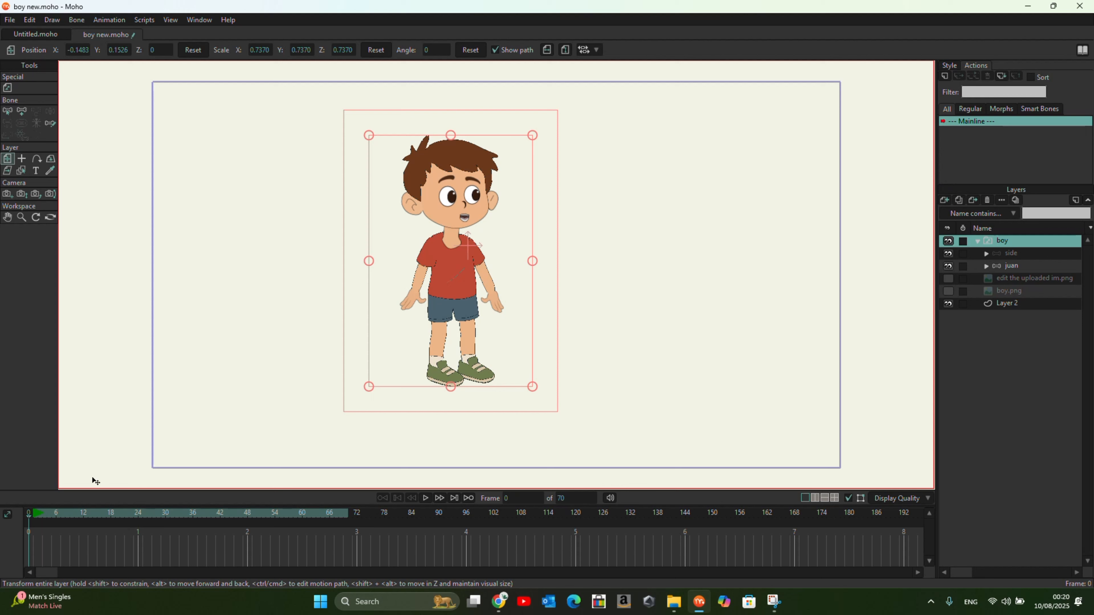
click(40, 513)
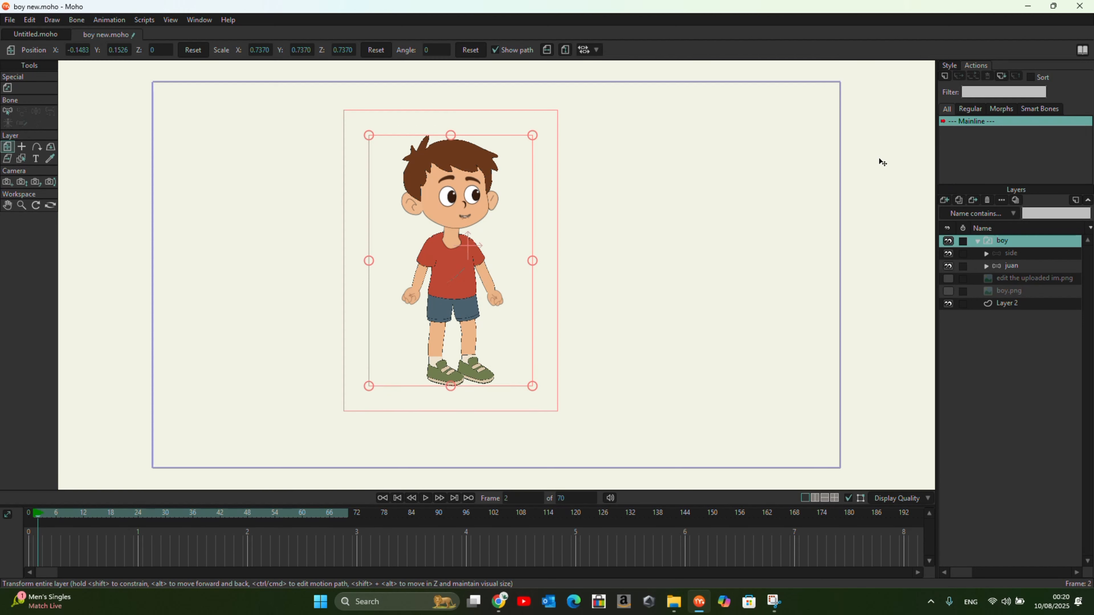
Step: Select the juan bone layer and reset its position at frame 2
click(1011, 266)
click(421, 497)
click(397, 498)
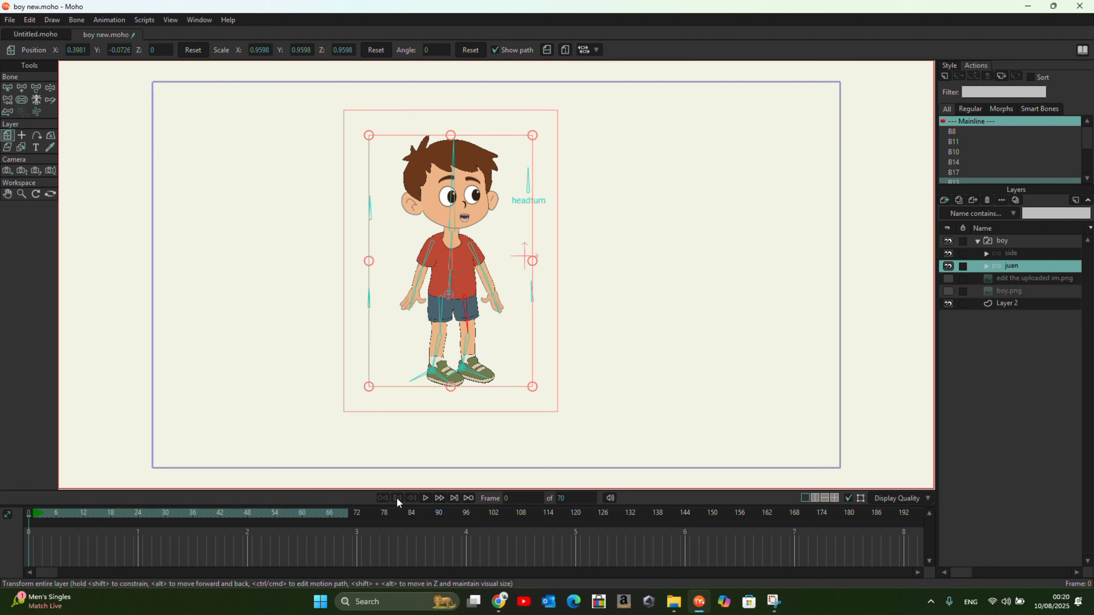
click(37, 514)
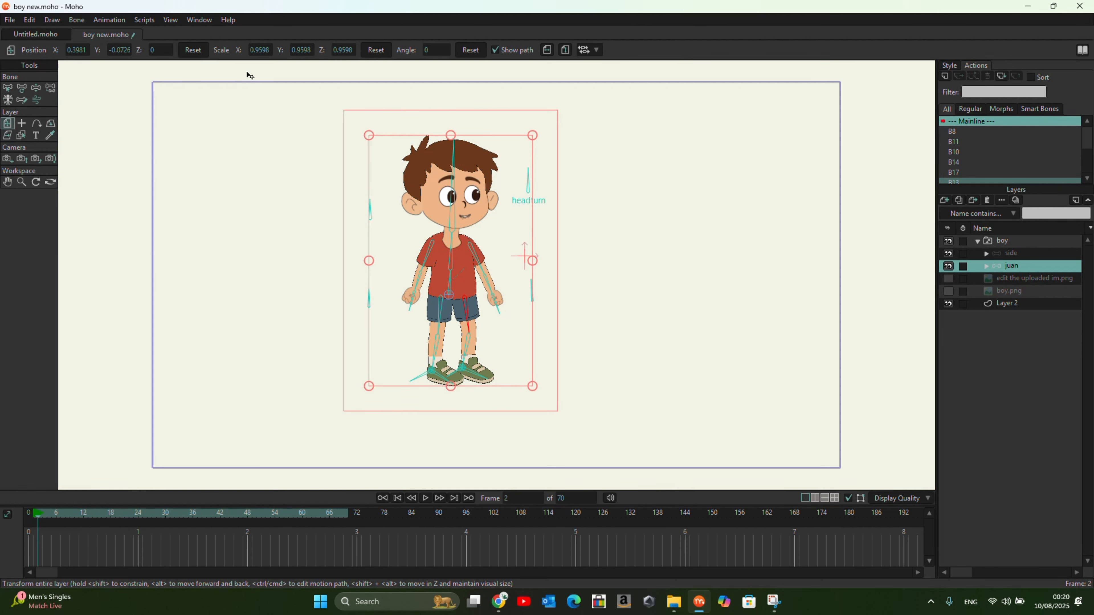
click(186, 55)
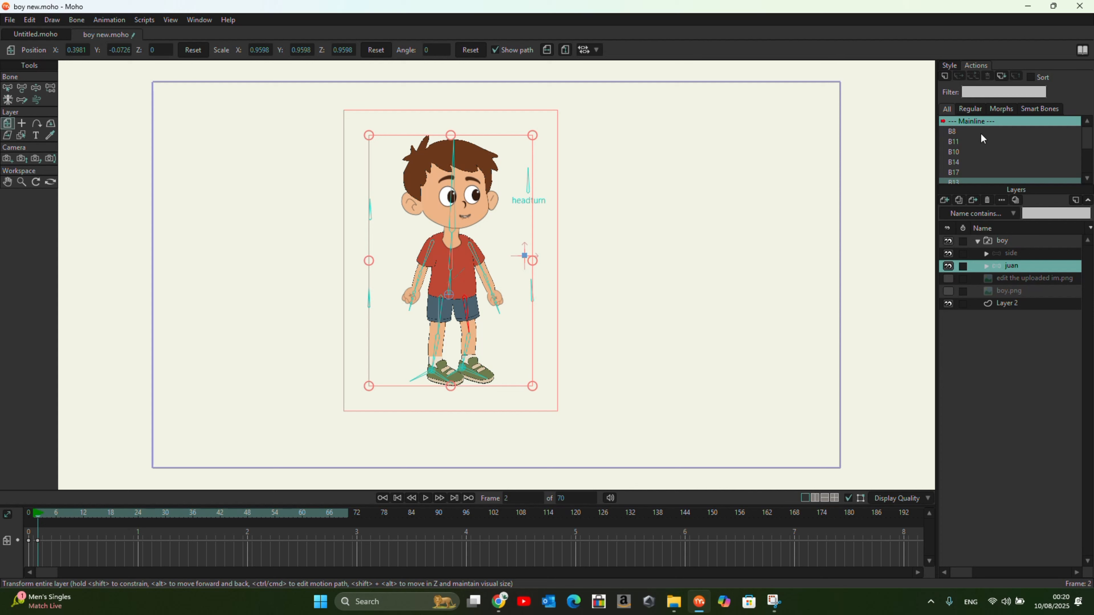
Step: Insert the walking action into the juan layer's timeline at frame 2
scroll(978, 130, down, 2)
click(979, 163)
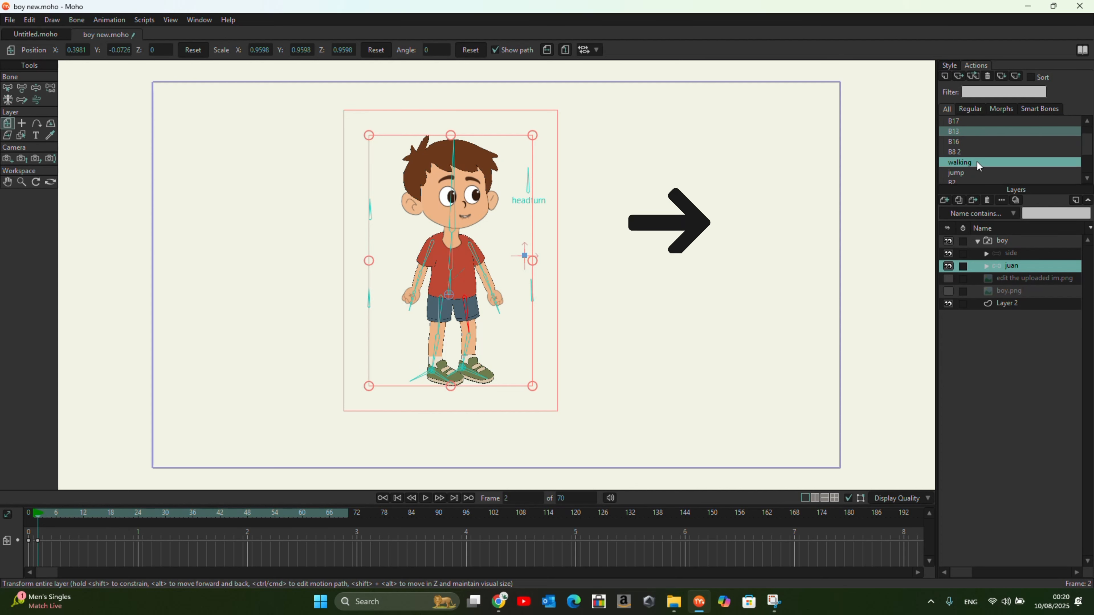
click(974, 78)
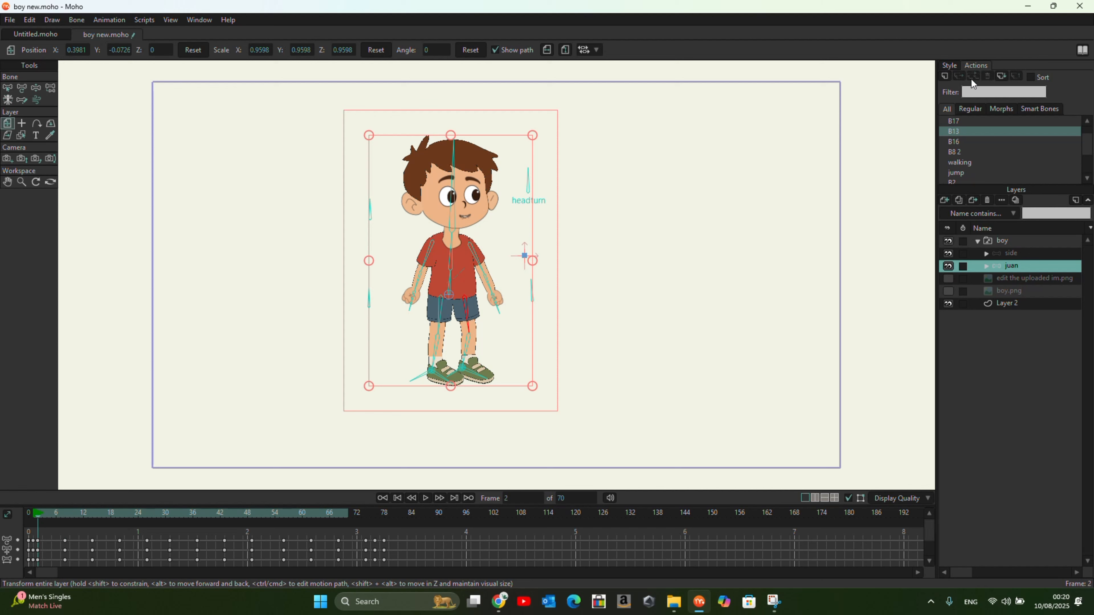
Step: Play back the walking animation and delete all its keyframes from the timeline
click(425, 497)
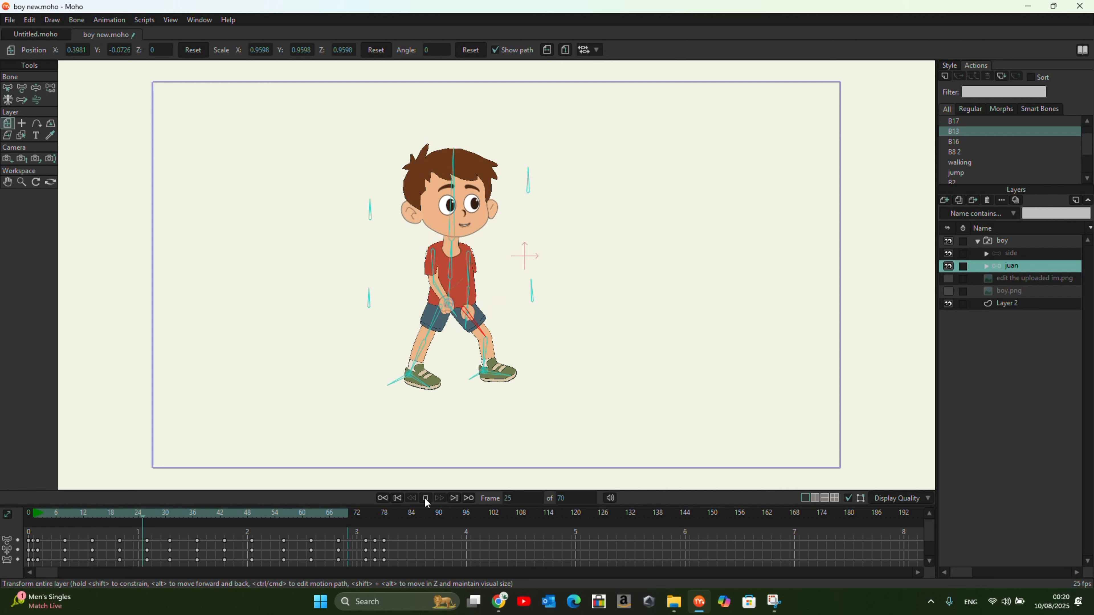
click(425, 498)
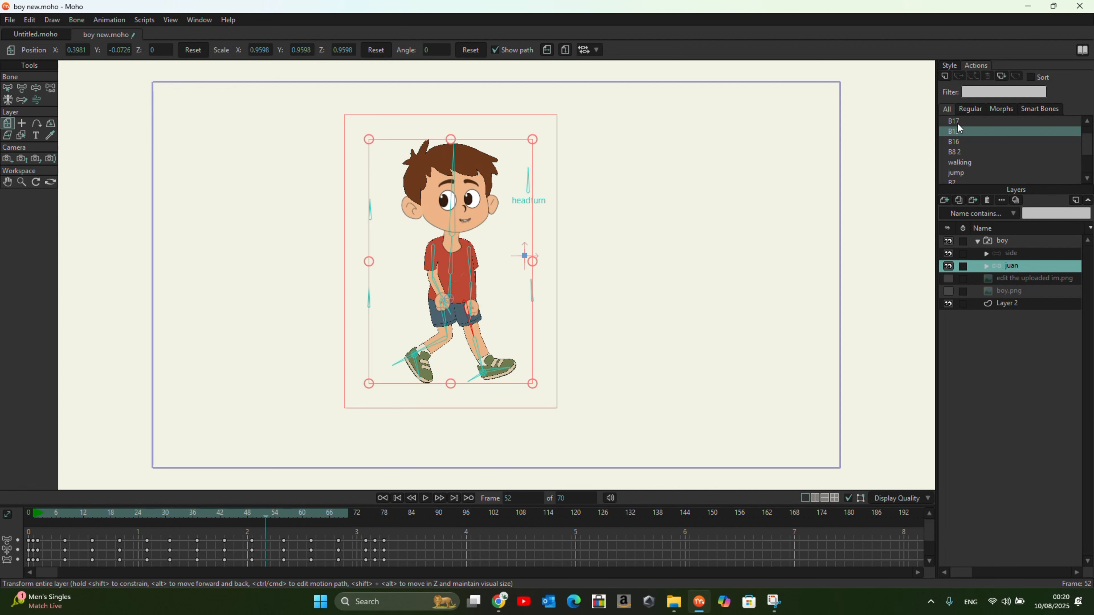
drag(375, 574, 13, 565)
key(Delete)
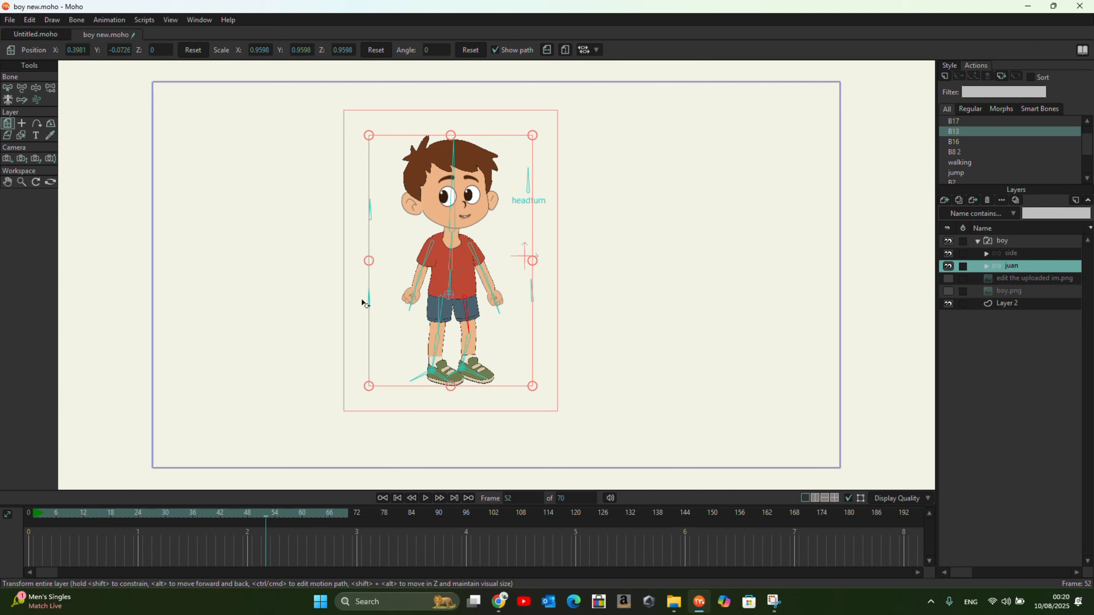
Step: Insert the jump action into the juan layer's timeline at frame 2
click(38, 514)
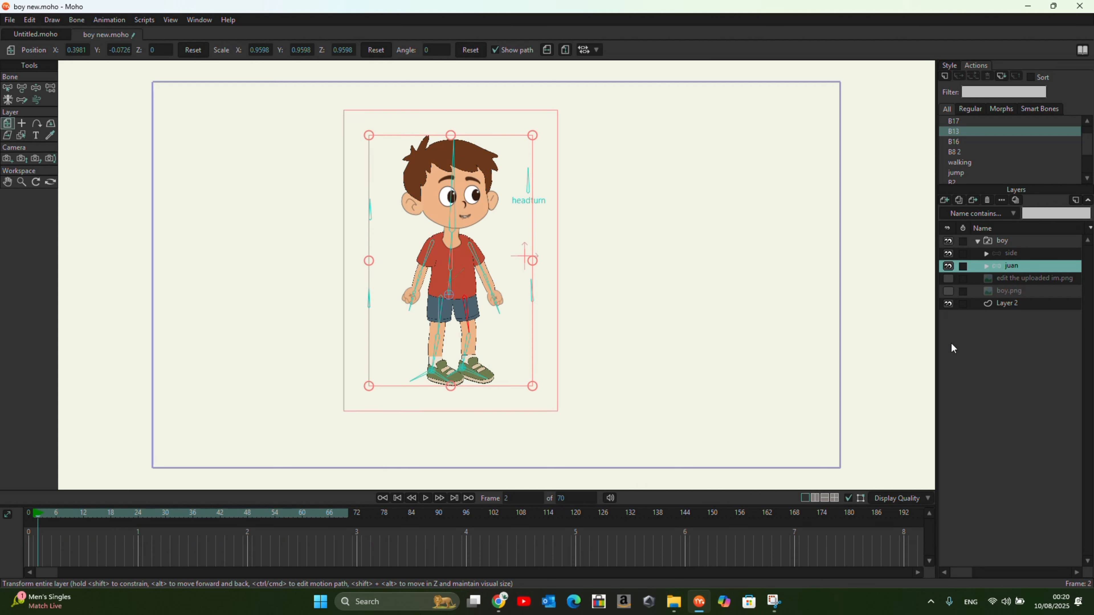
click(962, 173)
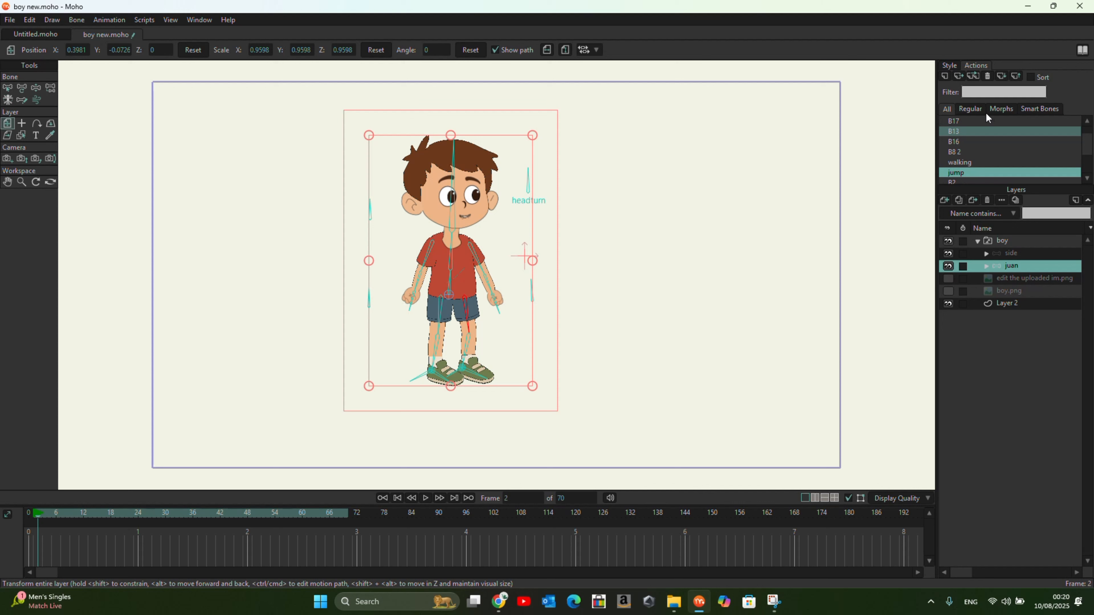
click(974, 74)
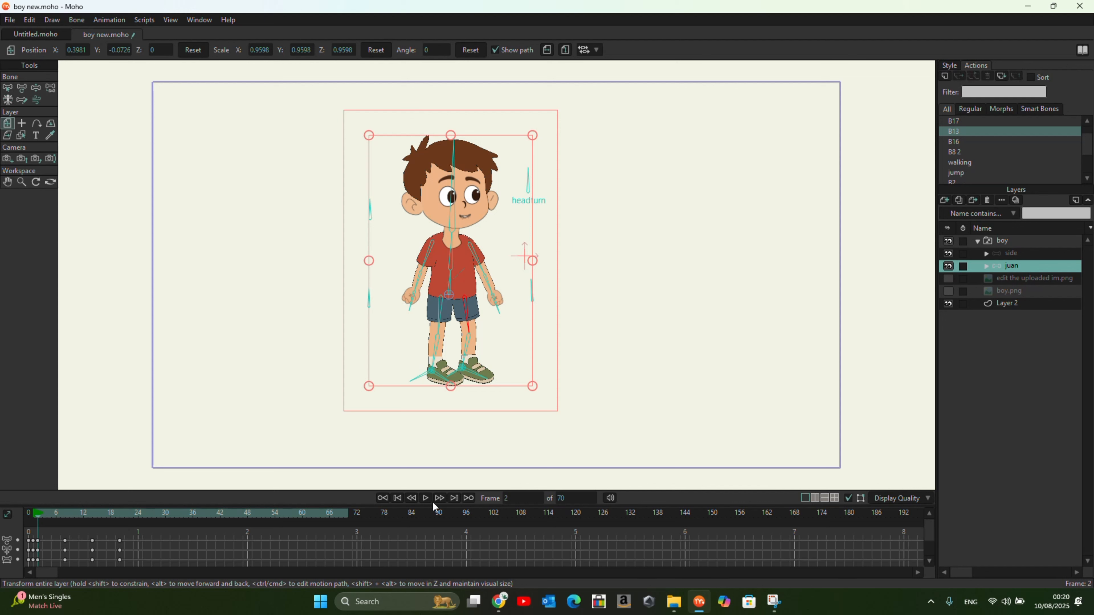
Step: Play back the jump animation, return to frame 0 and delete all its keyframes
click(425, 498)
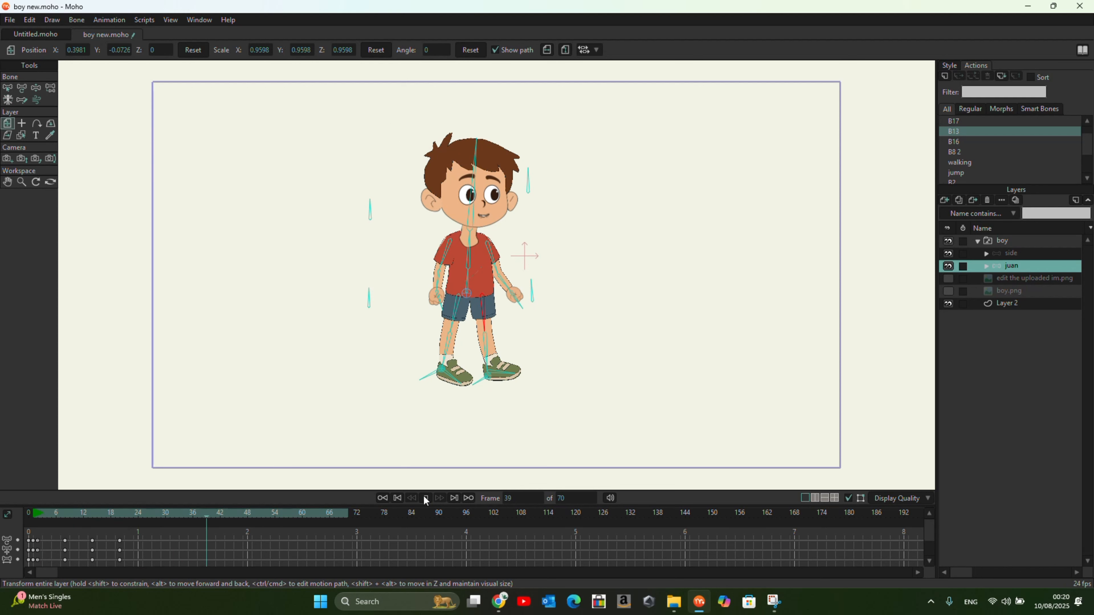
click(425, 497)
click(397, 498)
drag(321, 540, 33, 578)
key(Delete)
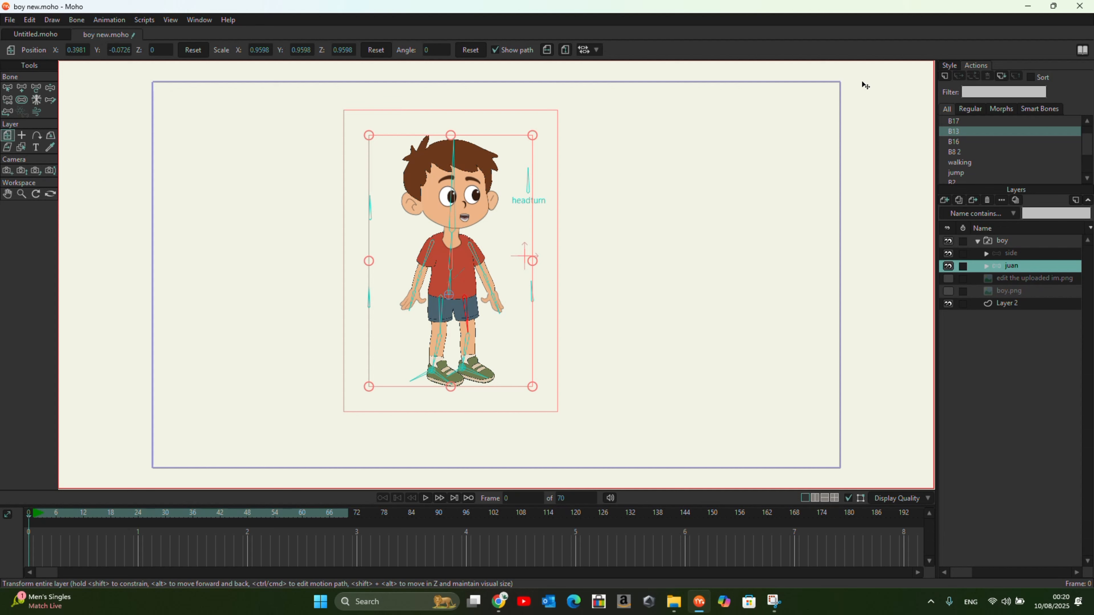
Step: Insert the crawl action into the juan layer's timeline at frame 1
scroll(970, 173, down, 3)
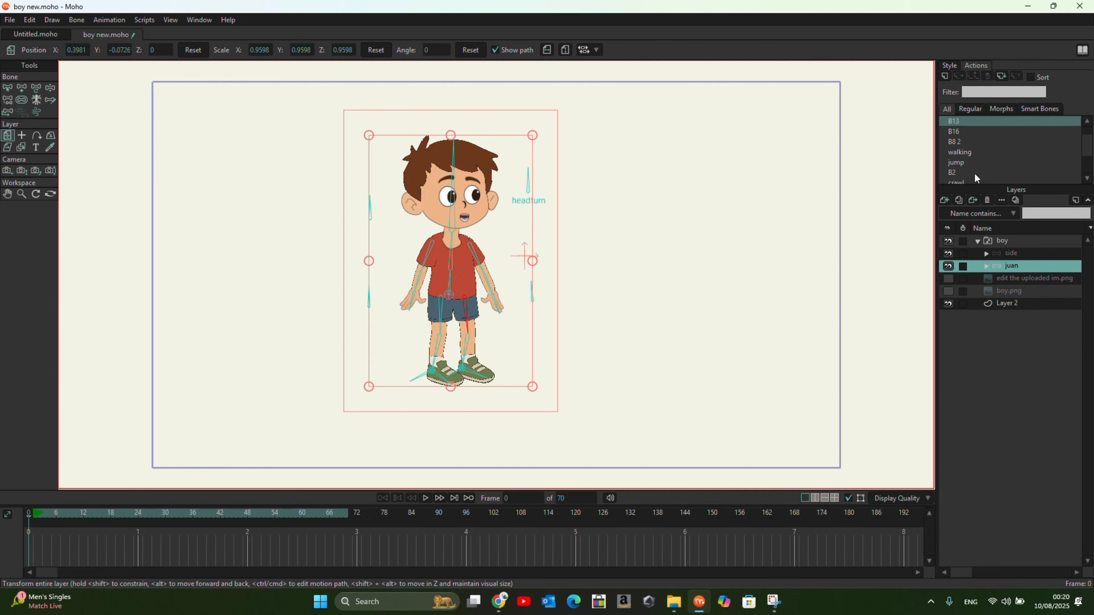
click(961, 152)
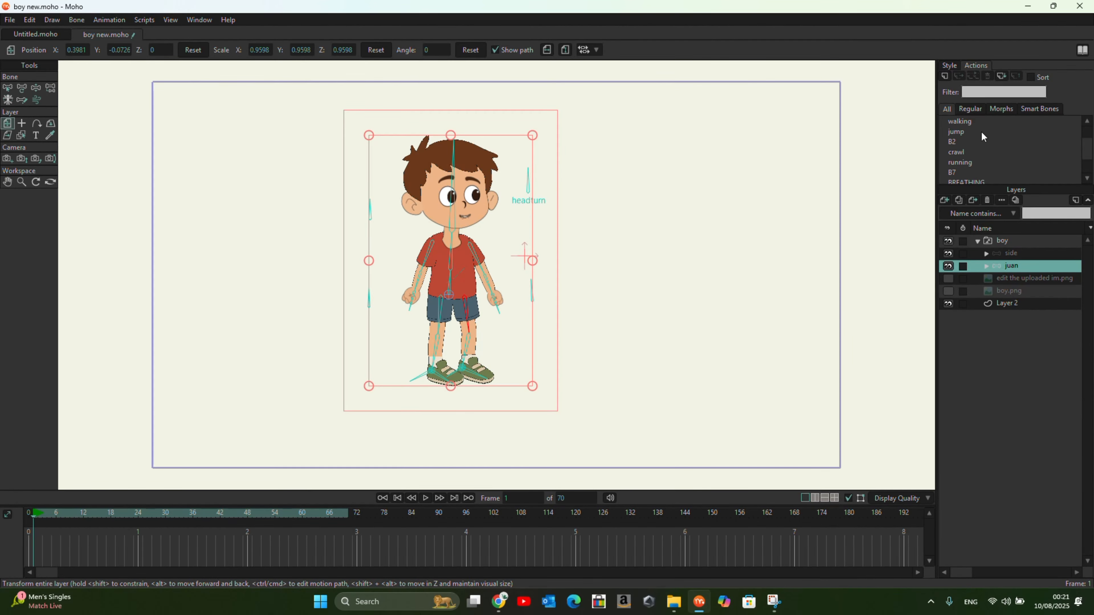
click(968, 151)
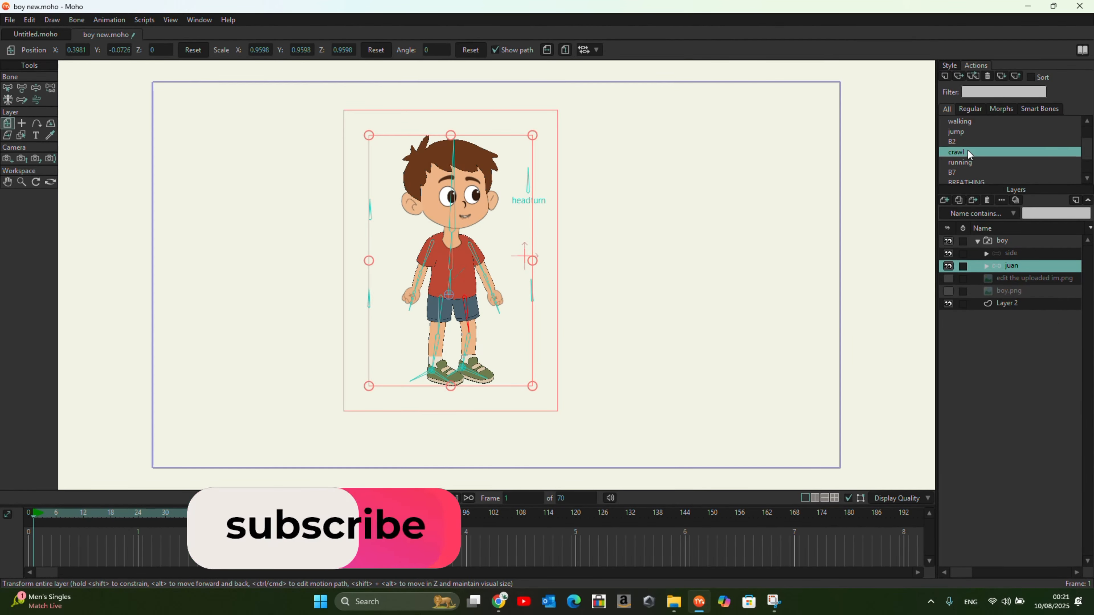
click(972, 78)
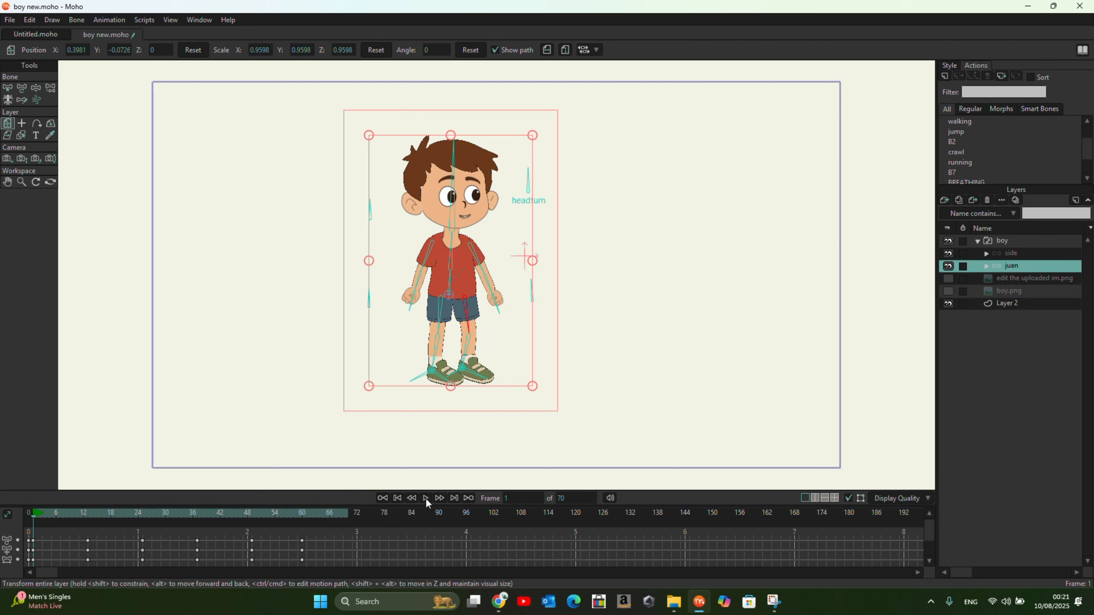
Step: Play back the crawl animation and delete all its keyframes from the timeline
click(426, 498)
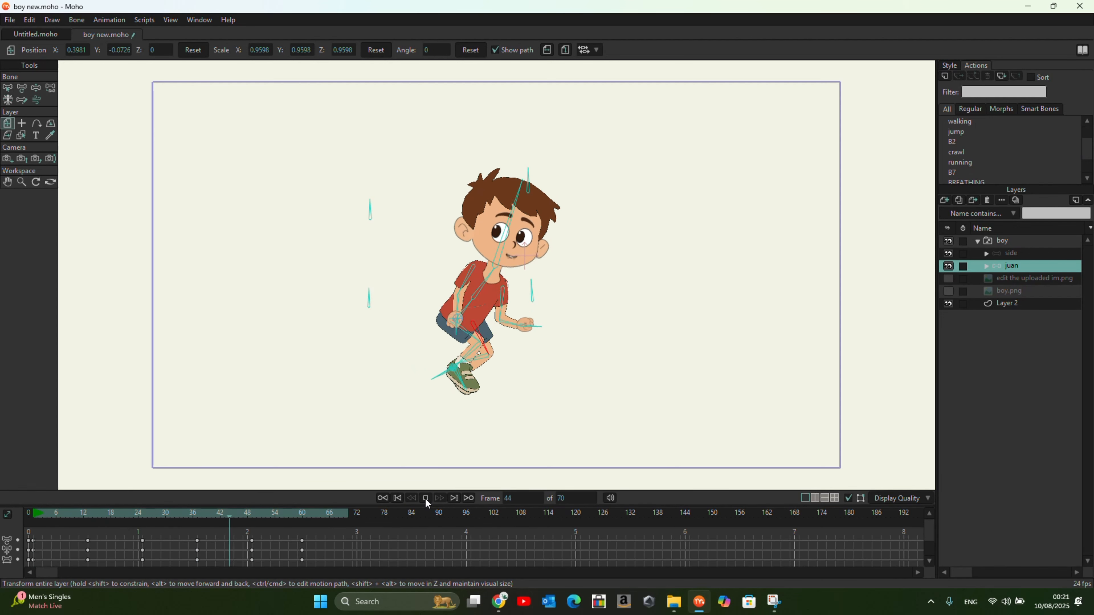
click(426, 498)
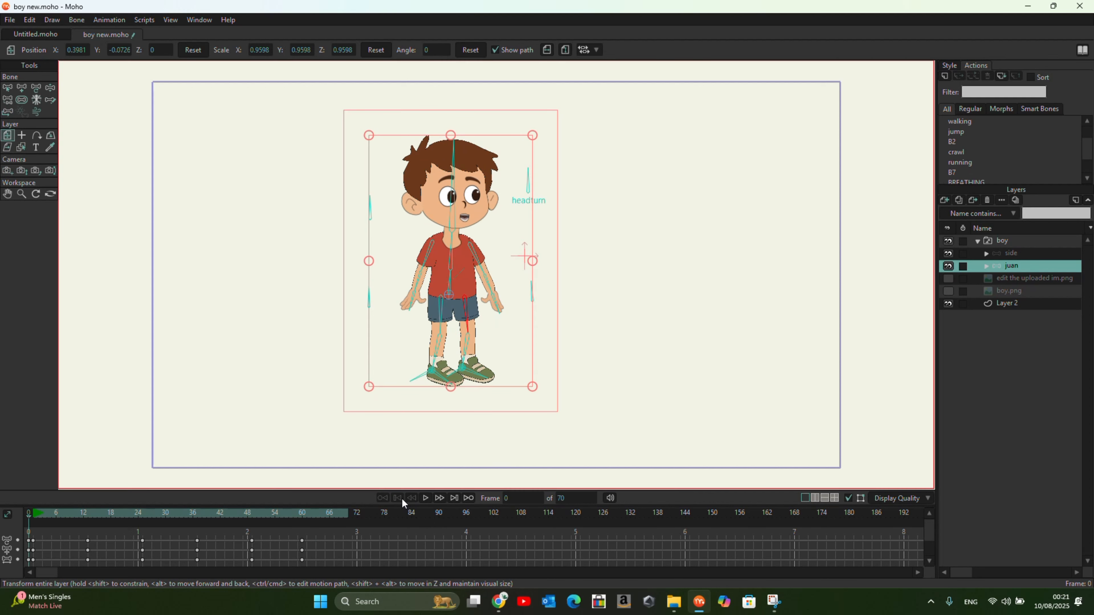
drag(373, 538, 2, 611)
key(Delete)
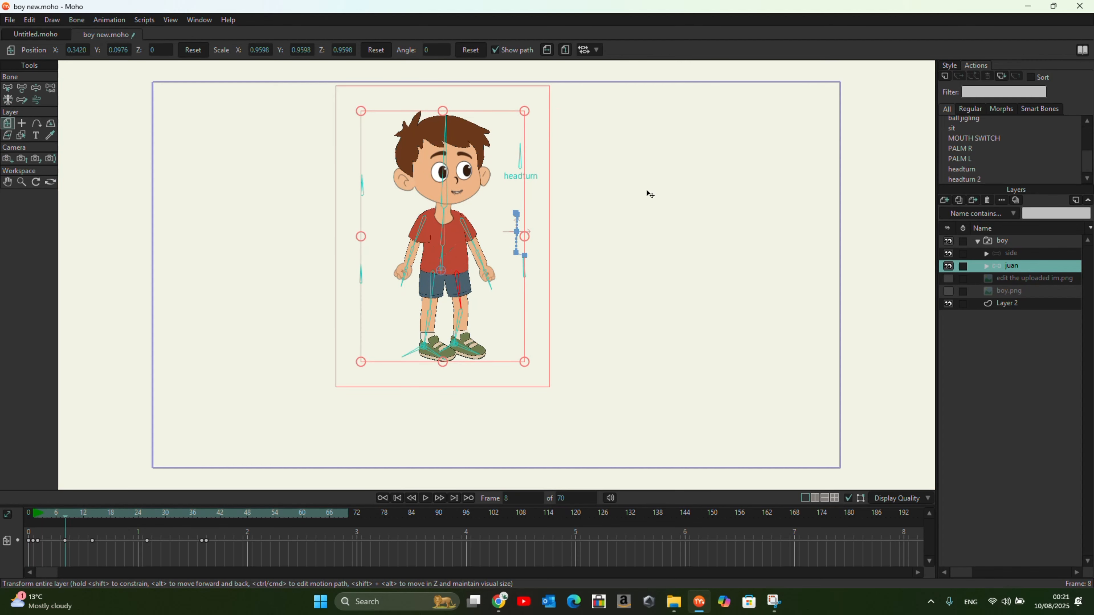
Step: Delete the juan layer's remaining movement keyframes from the timeline
scroll(375, 230, down, 1)
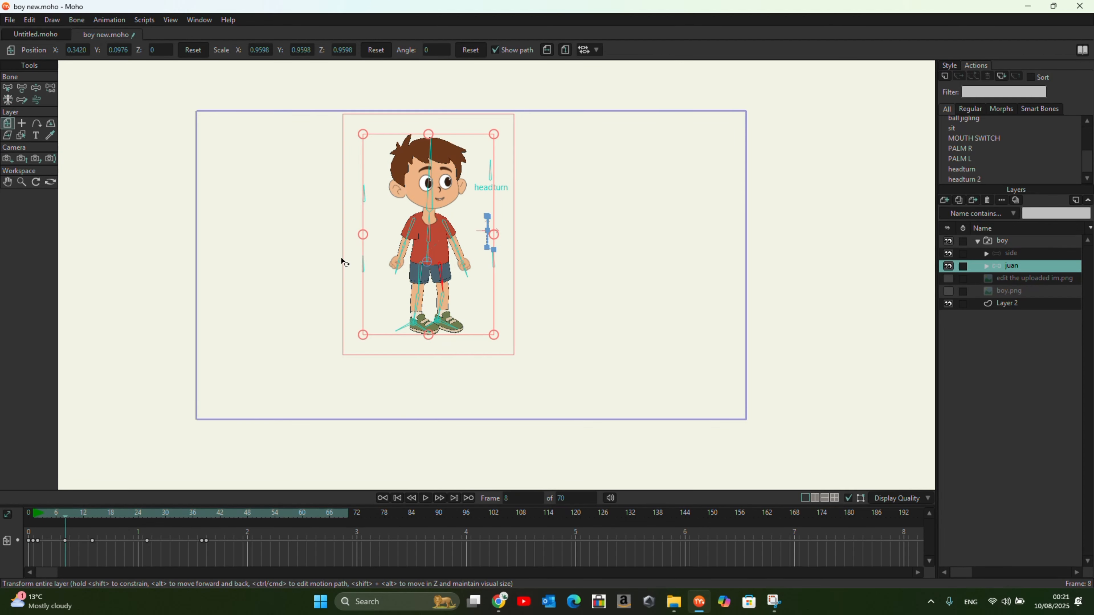
drag(236, 562, 27, 531)
drag(487, 232, 494, 250)
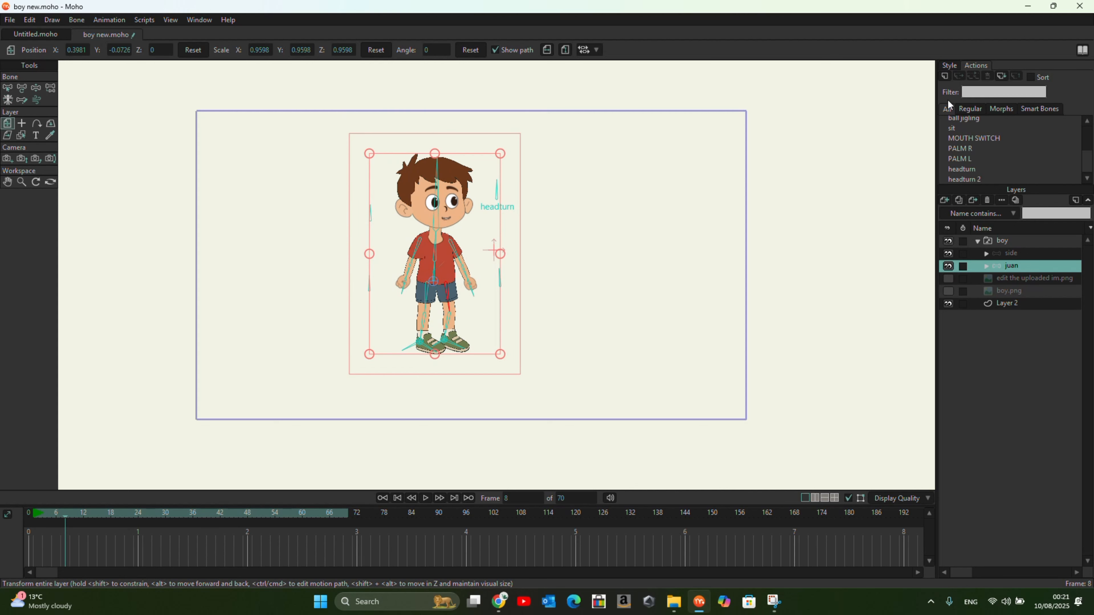
Step: At frame 2, reset the juan layer's position and pose the boy lying on his back low in the frame using Manipulate Bones
click(38, 517)
click(192, 53)
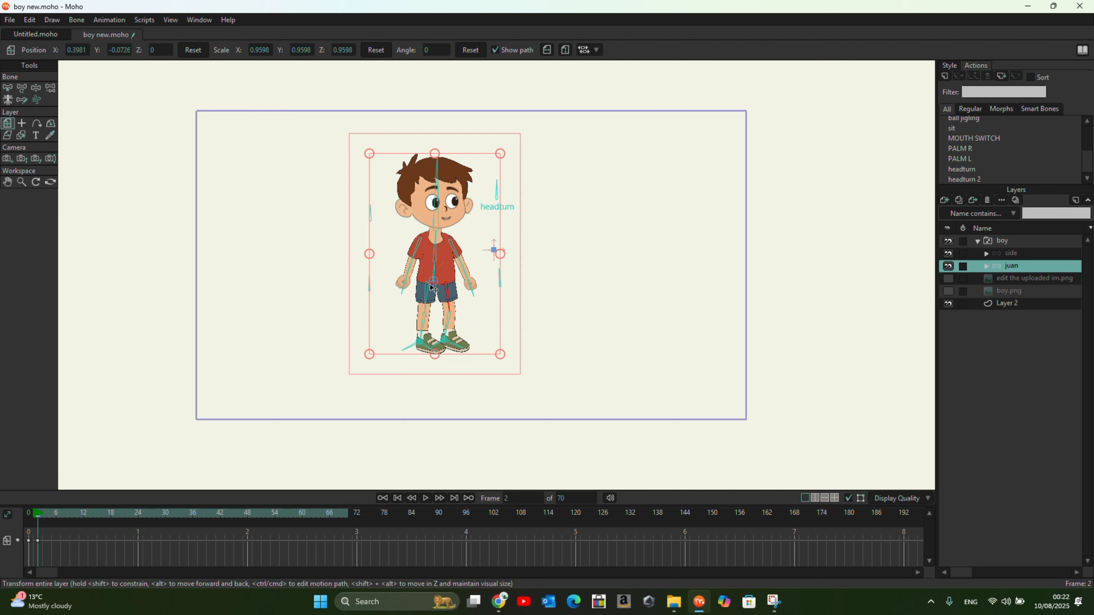
click(40, 89)
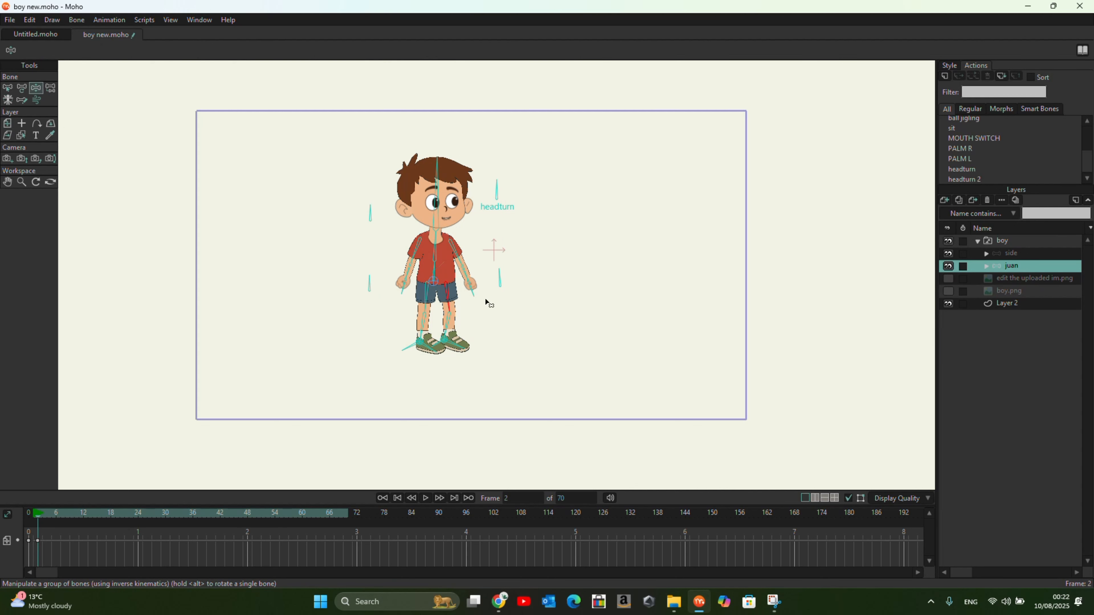
click(437, 288)
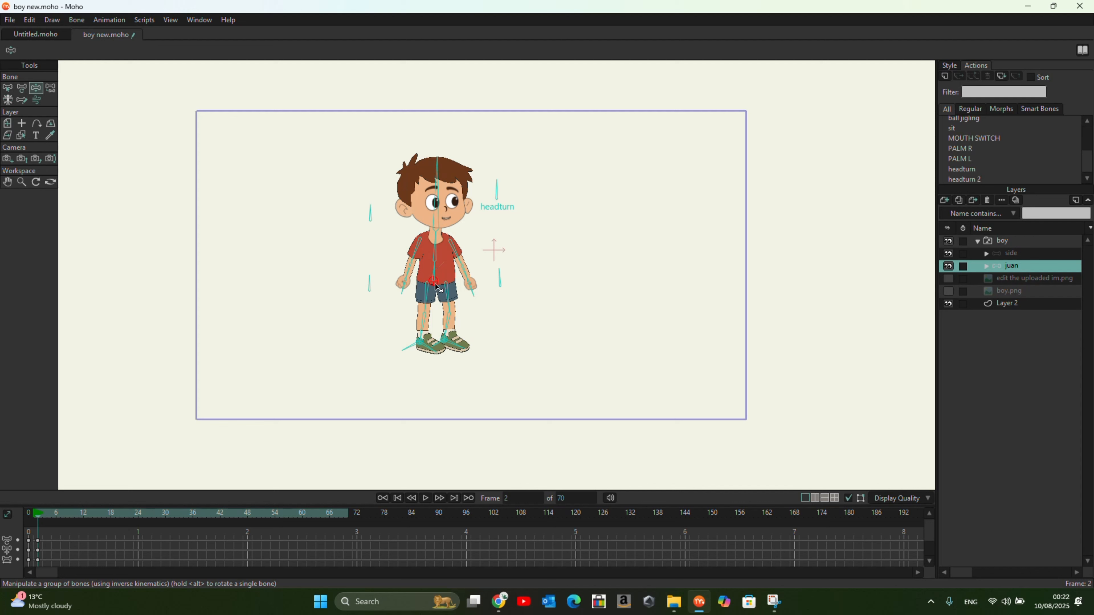
drag(435, 284, 401, 336)
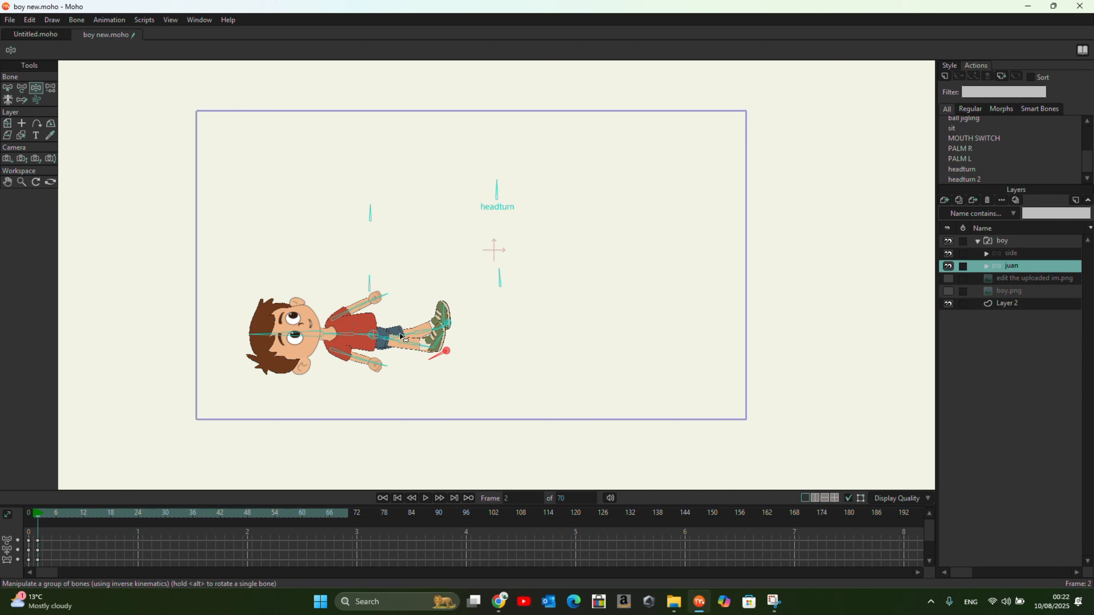
Step: Undo the last leg manipulation and shift the nearer leg's thigh bone slightly away from the torso with the bone transform tool
key(ctrl+z)
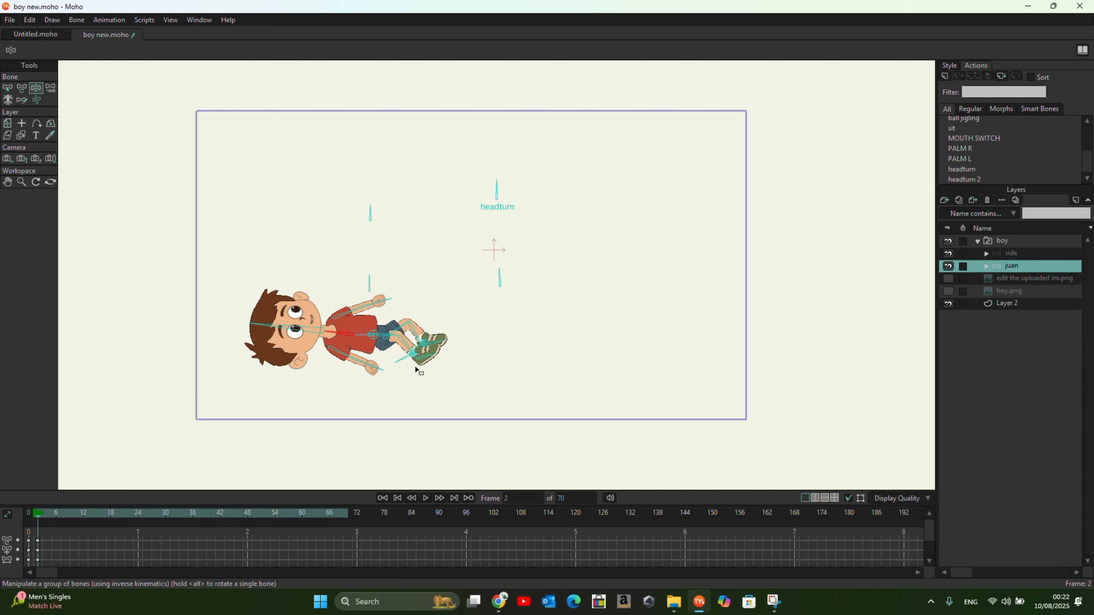
scroll(415, 370, up, 4)
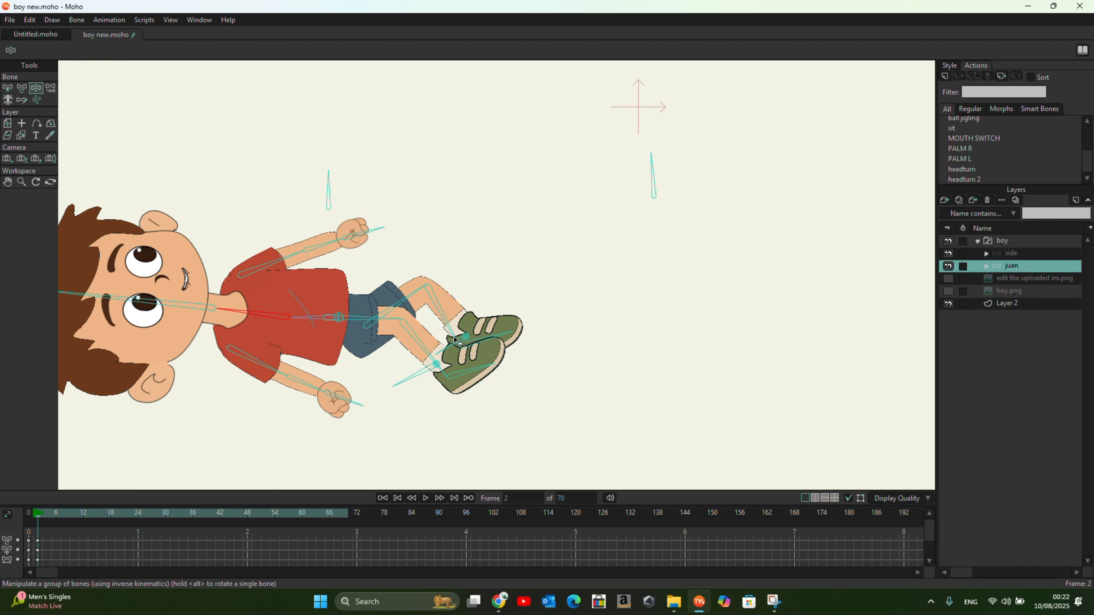
click(21, 87)
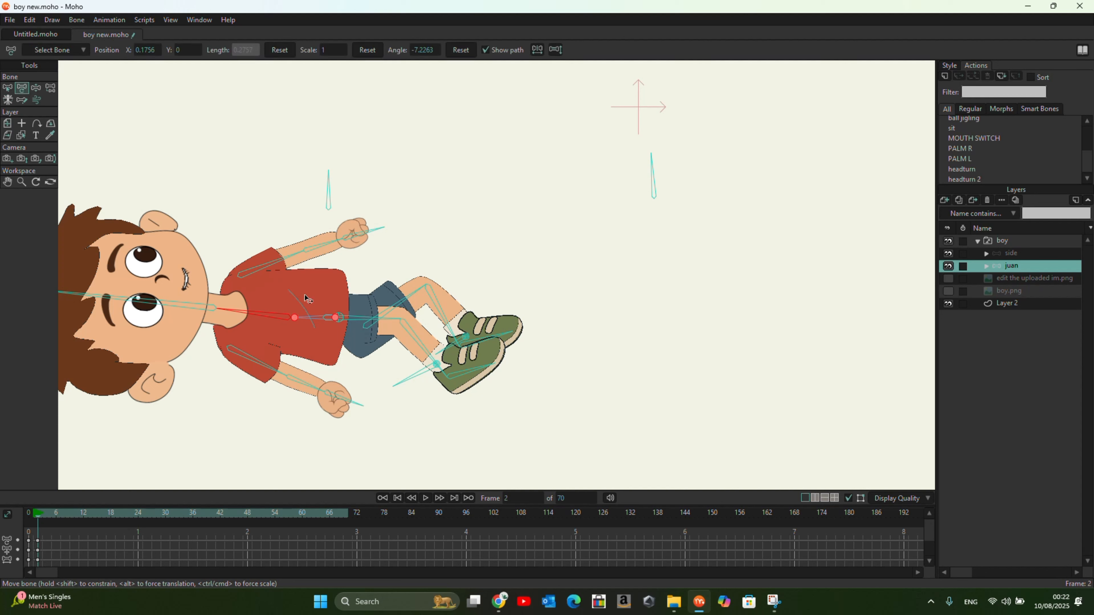
click(293, 307)
click(330, 321)
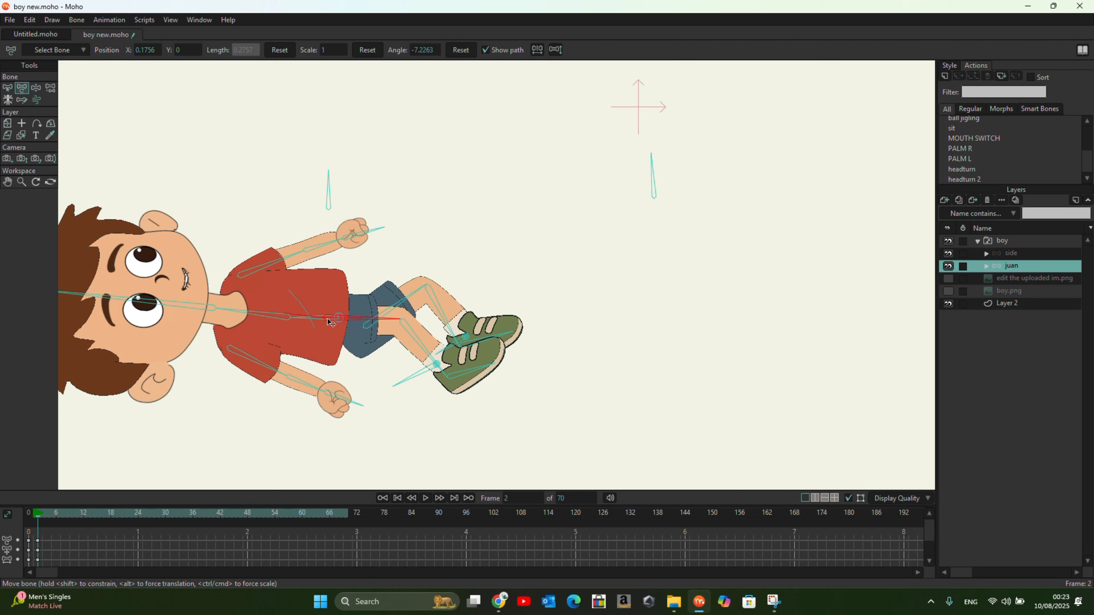
drag(332, 322, 354, 326)
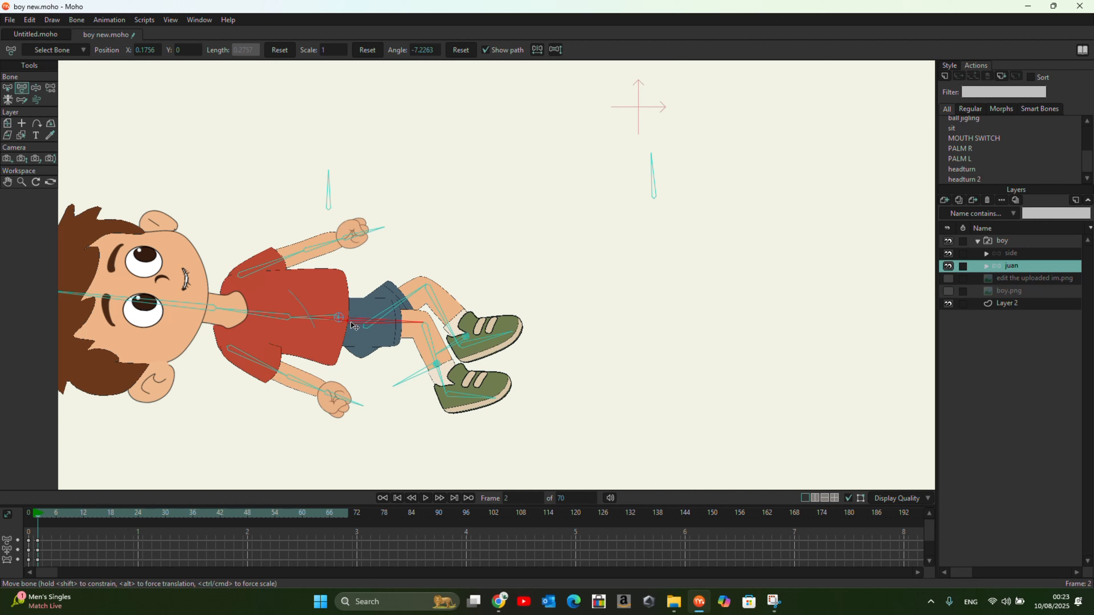
Step: Adjust the nearer thigh bone slightly and extend both of the lying boy's legs using Manipulate Bones
drag(354, 326, 357, 328)
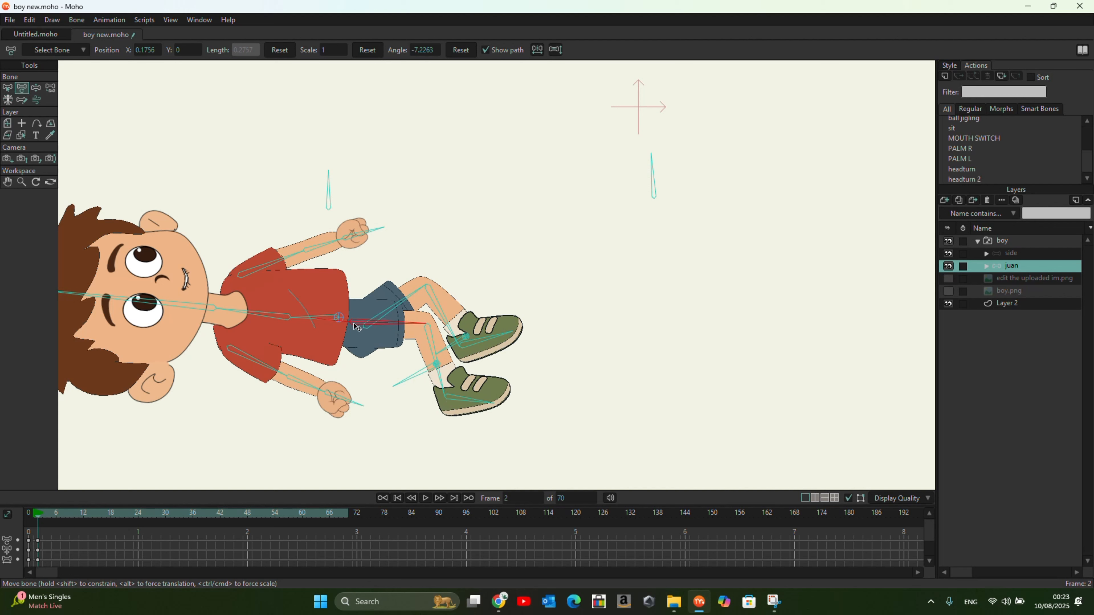
click(37, 88)
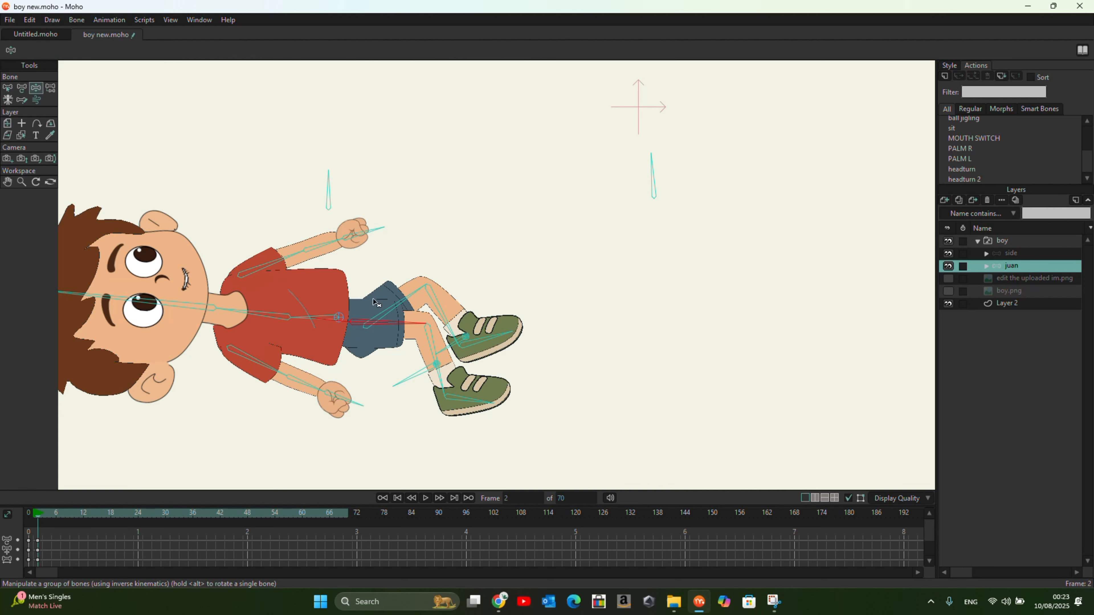
drag(419, 320, 469, 335)
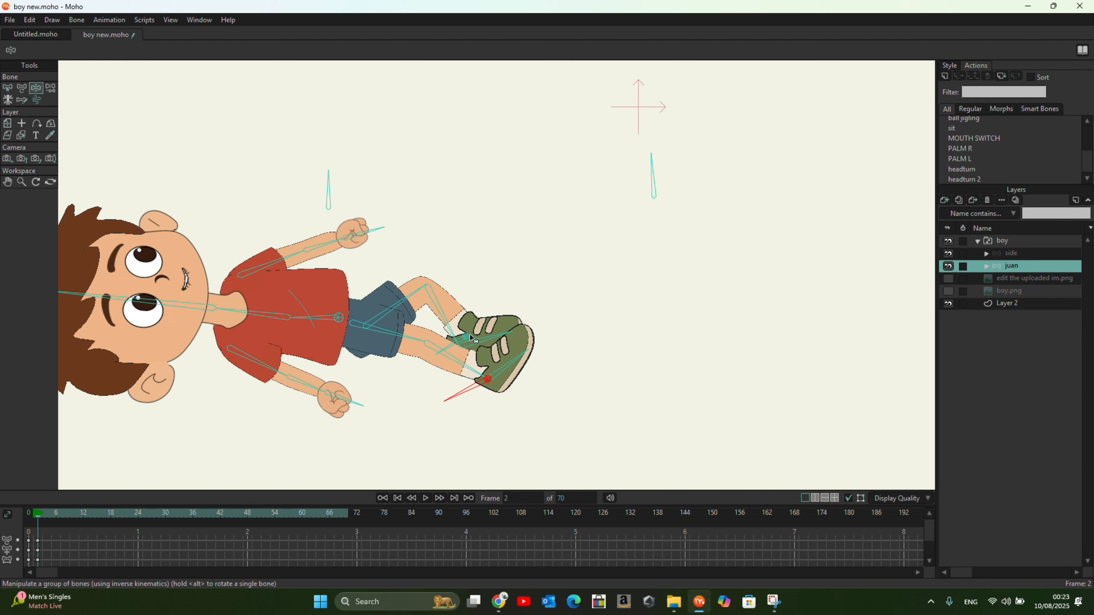
drag(406, 318, 423, 326)
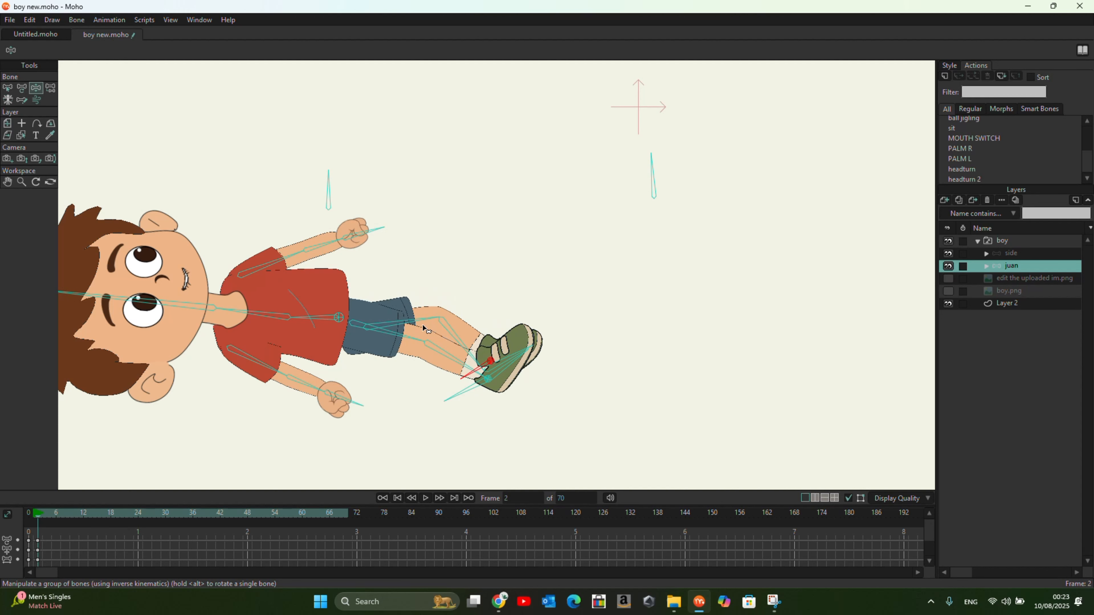
Step: Raise the boy's torso upright so he sits with his legs stretched out in front
scroll(383, 246, down, 3)
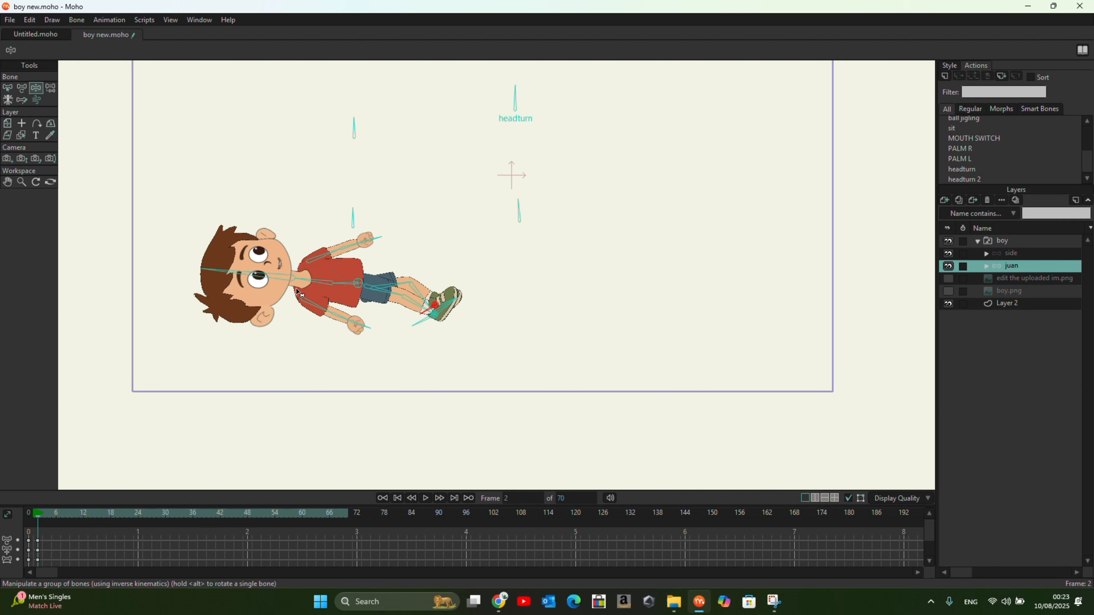
drag(312, 283, 366, 213)
click(357, 283)
drag(358, 285, 343, 226)
click(371, 292)
drag(372, 291, 369, 287)
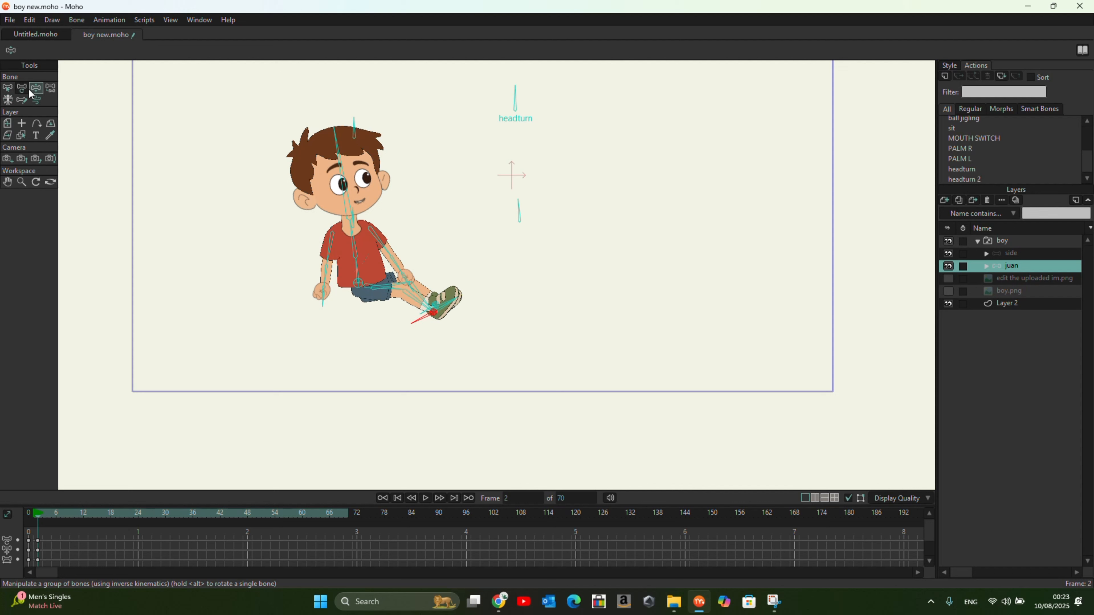
Step: Shift the nearer thigh bone slightly back and down under the torso with the bone transform tool
click(24, 88)
click(373, 292)
drag(373, 292, 361, 295)
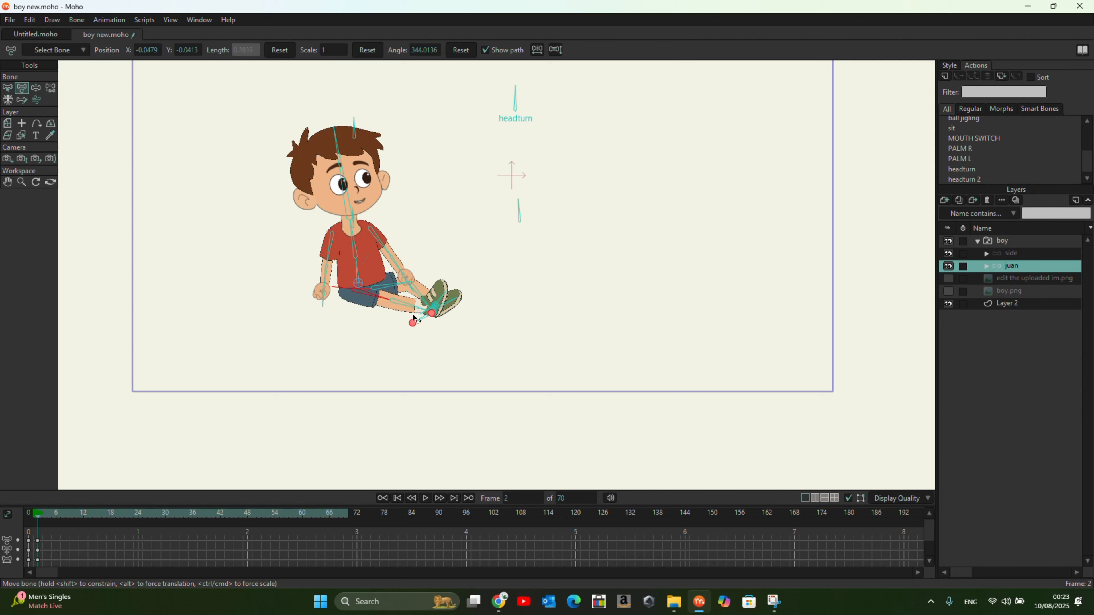
Step: Straighten the seated boy's torso and head, and change his mouth and facing direction with the mouth and headturn control bones
click(349, 218)
click(41, 88)
drag(355, 249, 358, 250)
drag(348, 138, 376, 140)
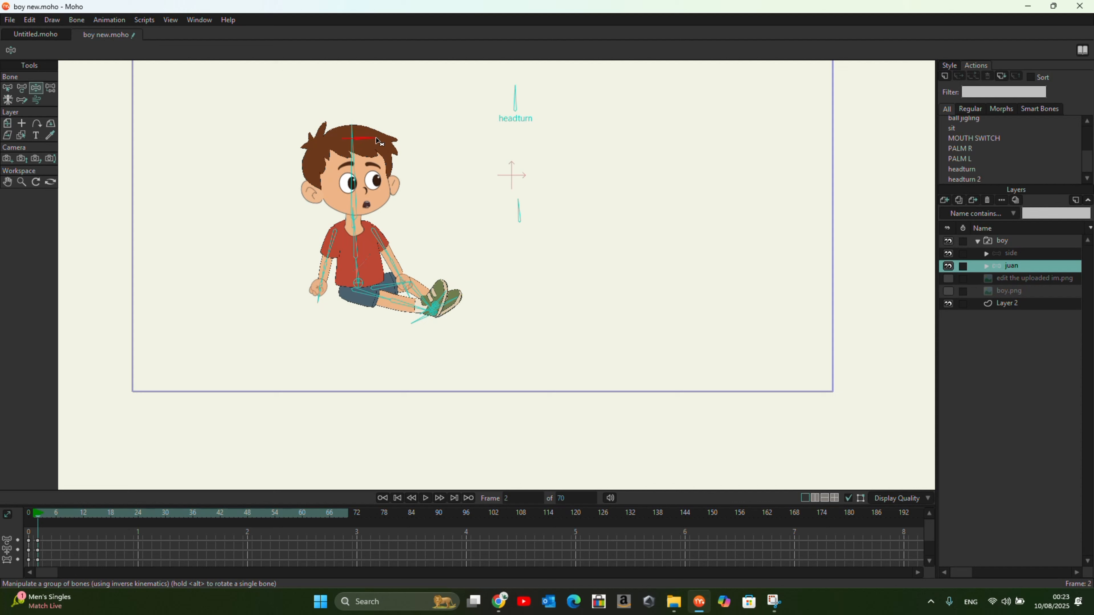
drag(515, 95, 495, 96)
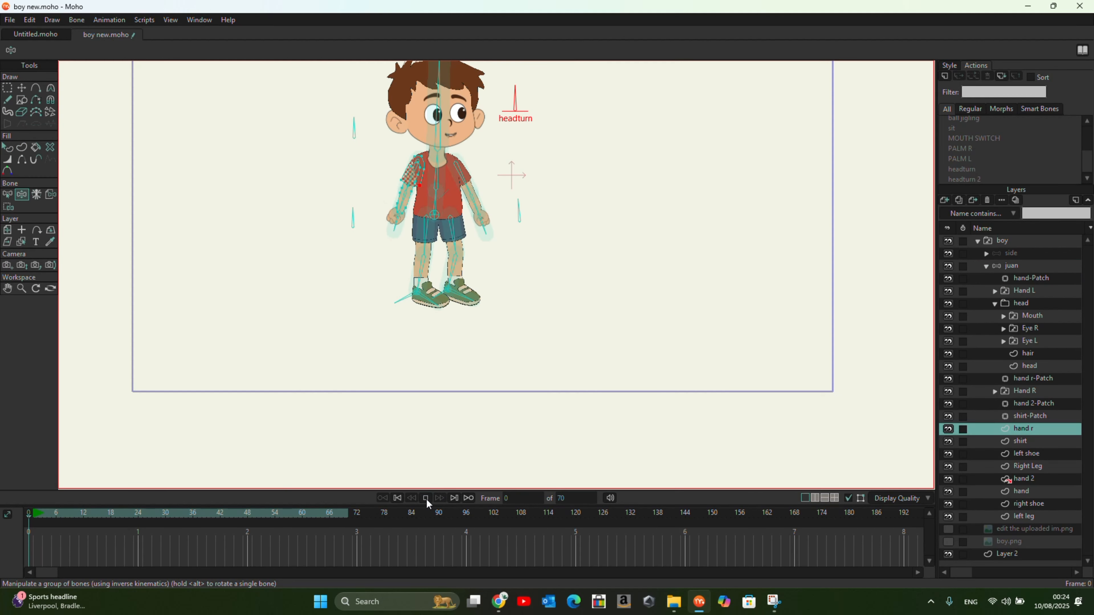
Step: Play back the sitting animation and scrub the timeline to frame 18
click(426, 498)
click(426, 499)
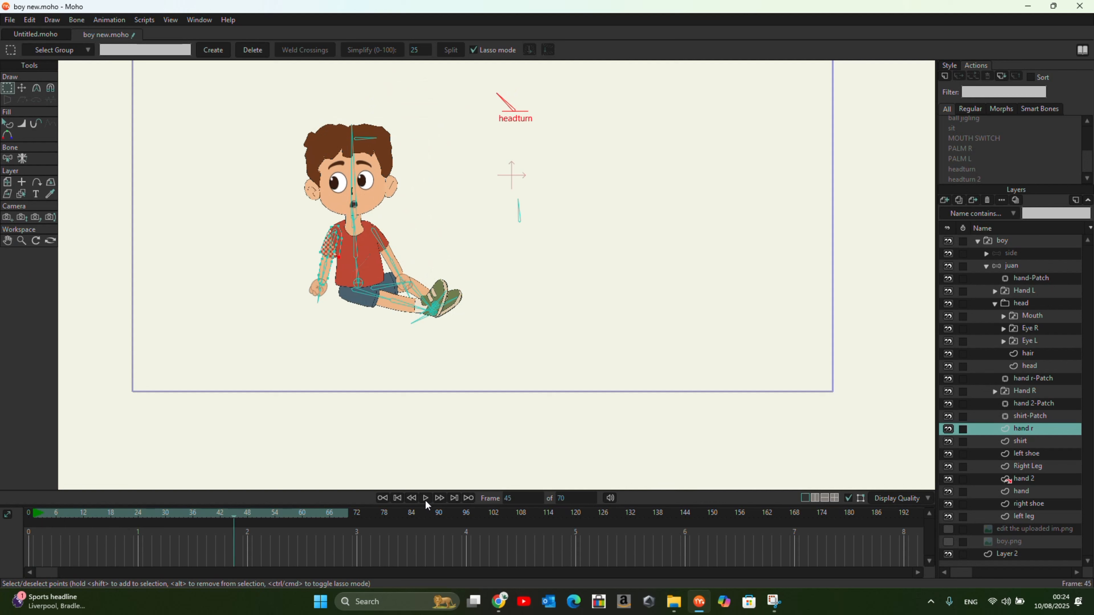
drag(236, 521, 201, 521)
mouse_move(107, 519)
mouse_down()
mouse_move(8, 522)
mouse_move(111, 527)
mouse_up()
Step: Copy all of the juan layer's keyframes through frame 12 and return to frame 0
click(1013, 265)
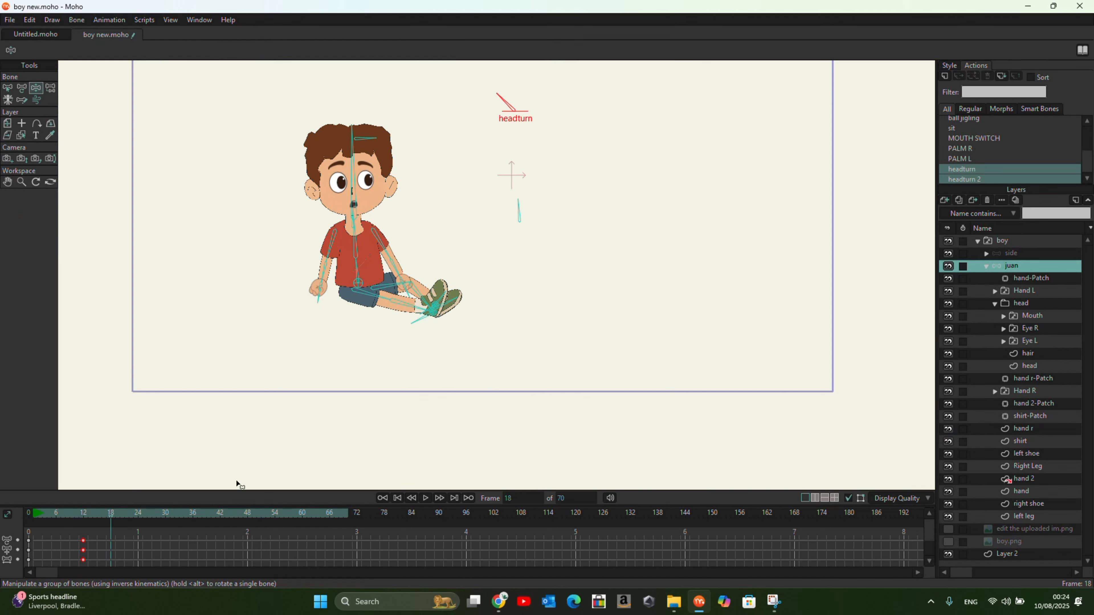
drag(95, 532, 2, 598)
click(393, 499)
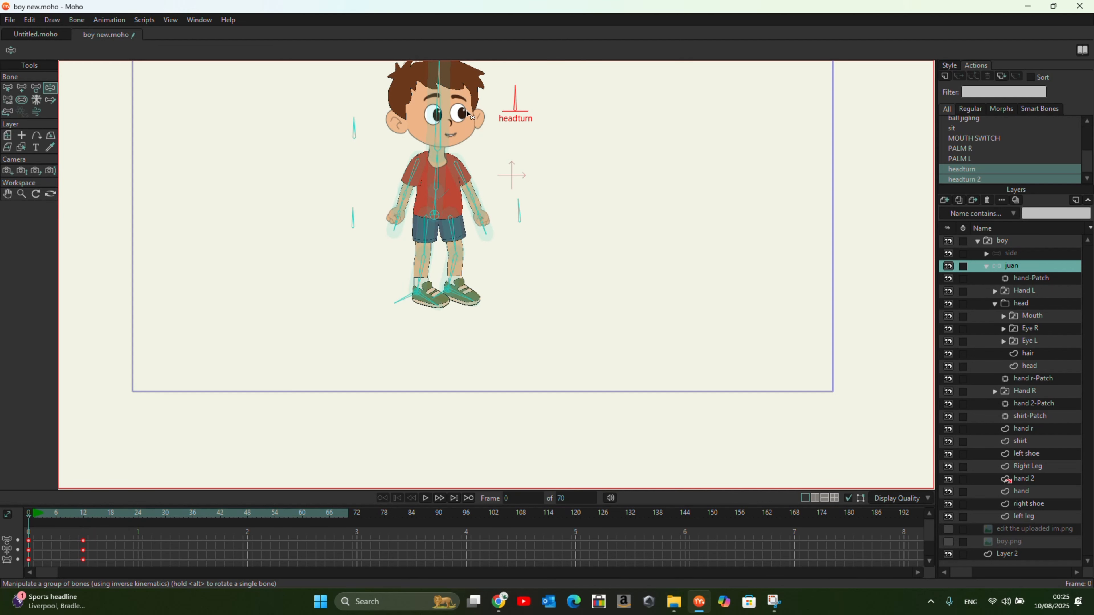
click(9, 90)
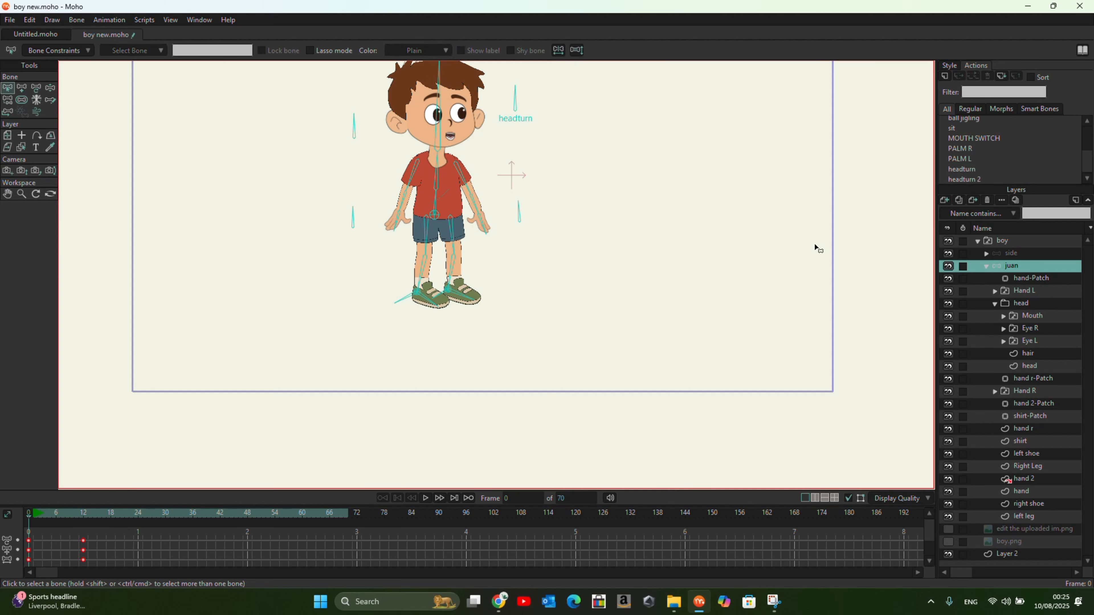
Step: Create an action named "sitting flat" from the copied keyframes at frame 1 and save the project
click(944, 75)
text(sitting flat)
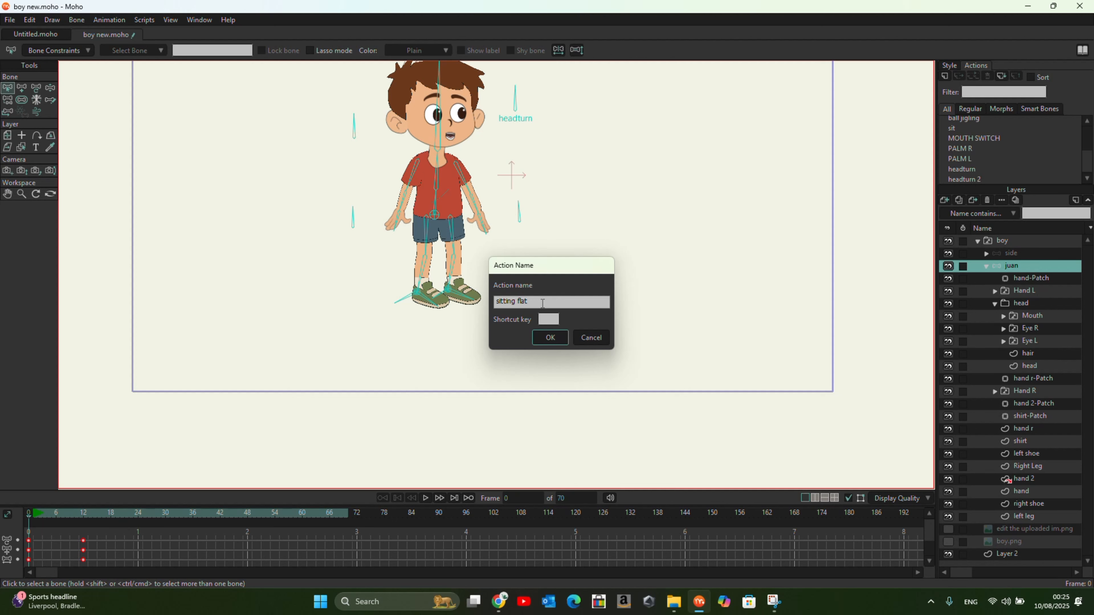
click(551, 338)
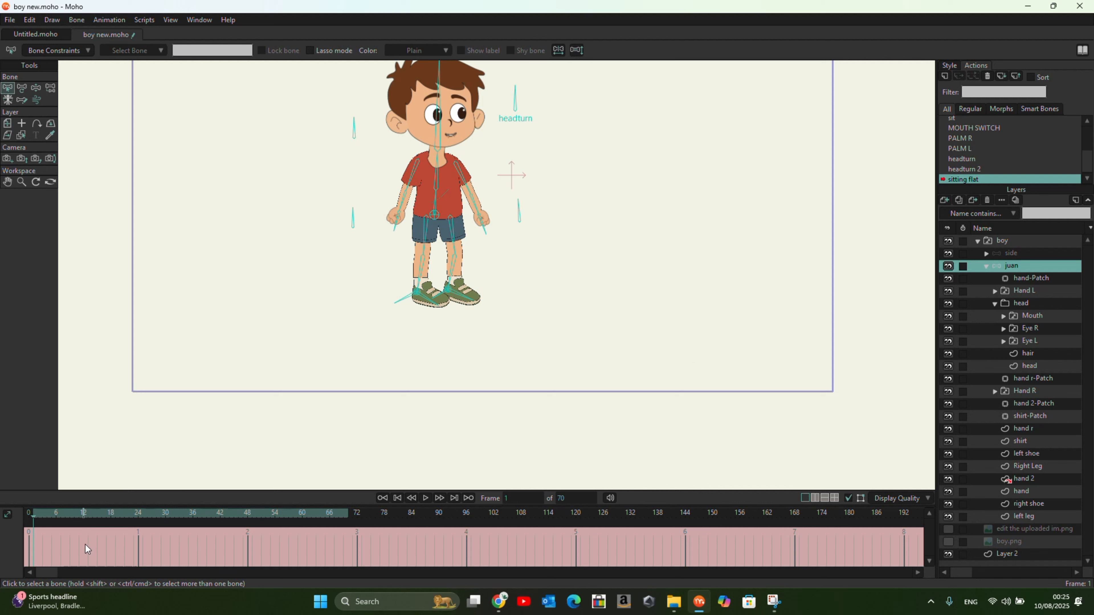
key(ctrl+v)
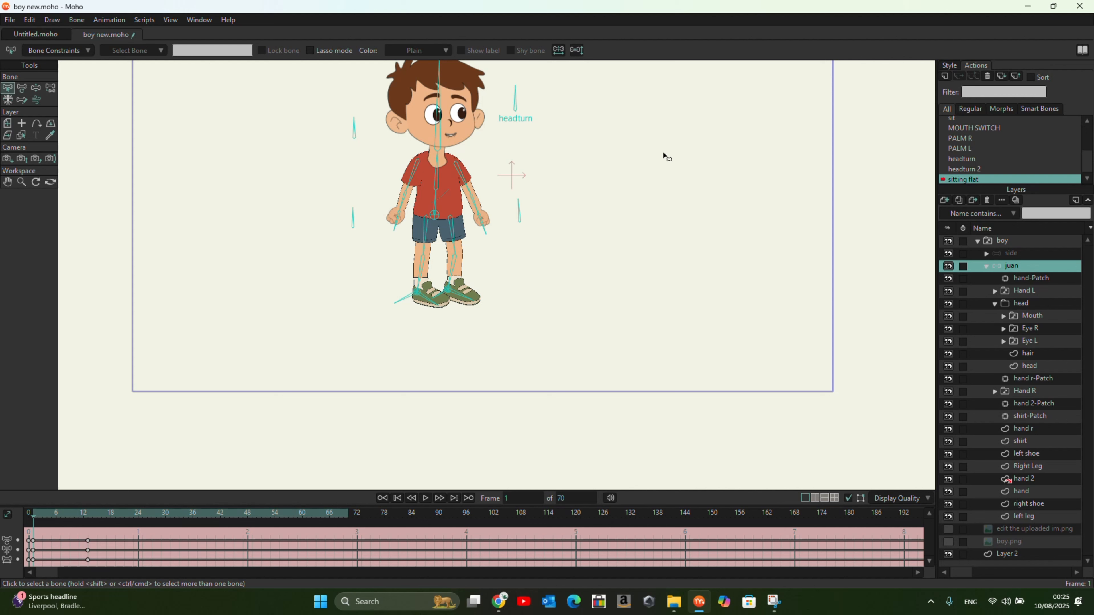
click(10, 22)
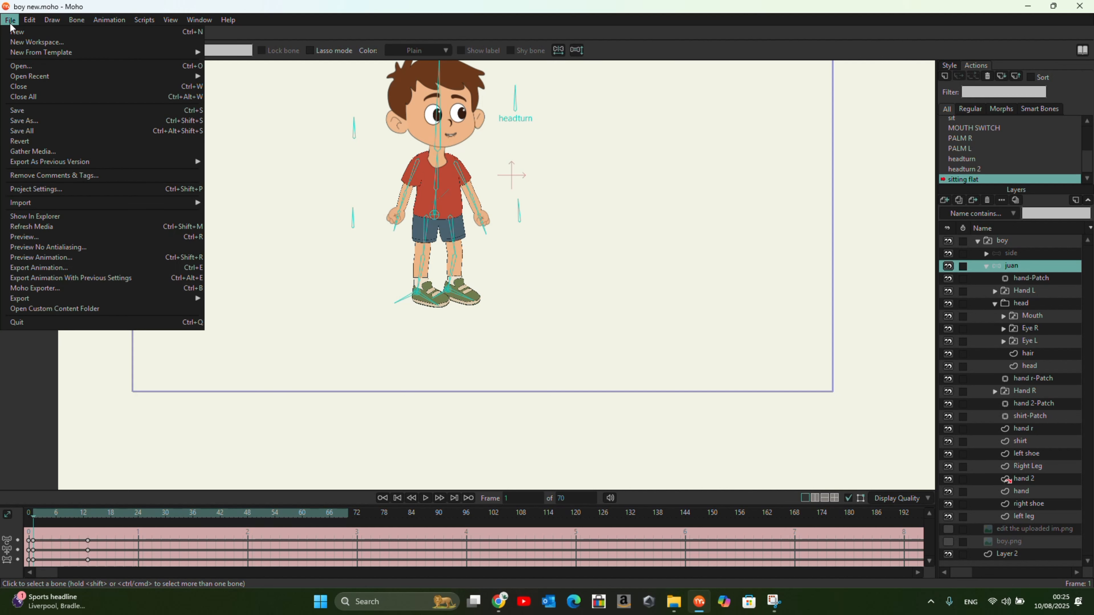
click(19, 111)
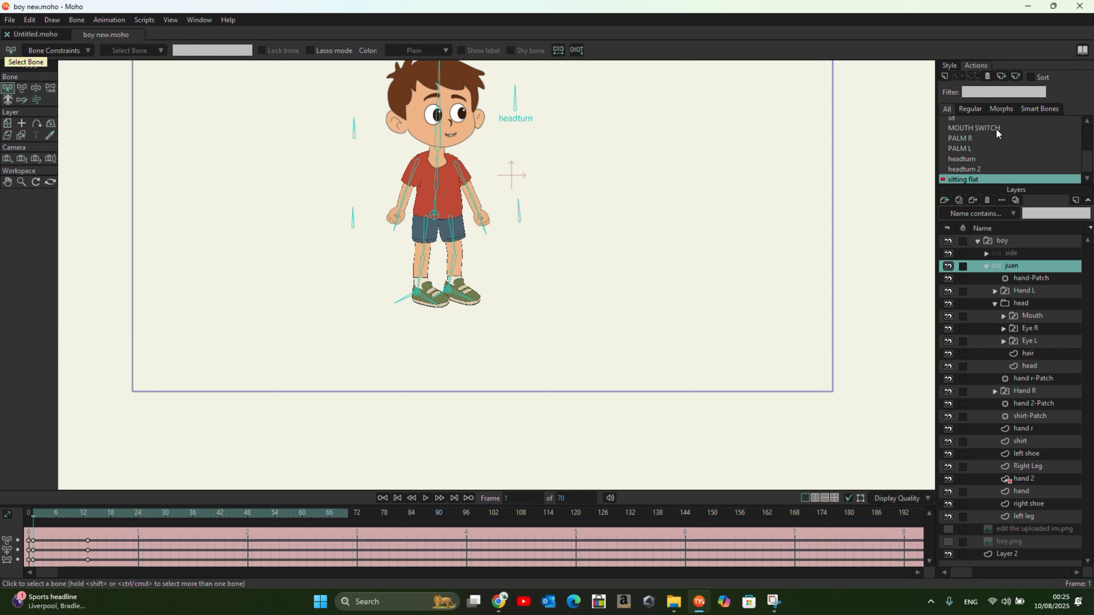
Step: Return to the Mainline timeline and delete the sitting keyframes from it
scroll(973, 134, up, 5)
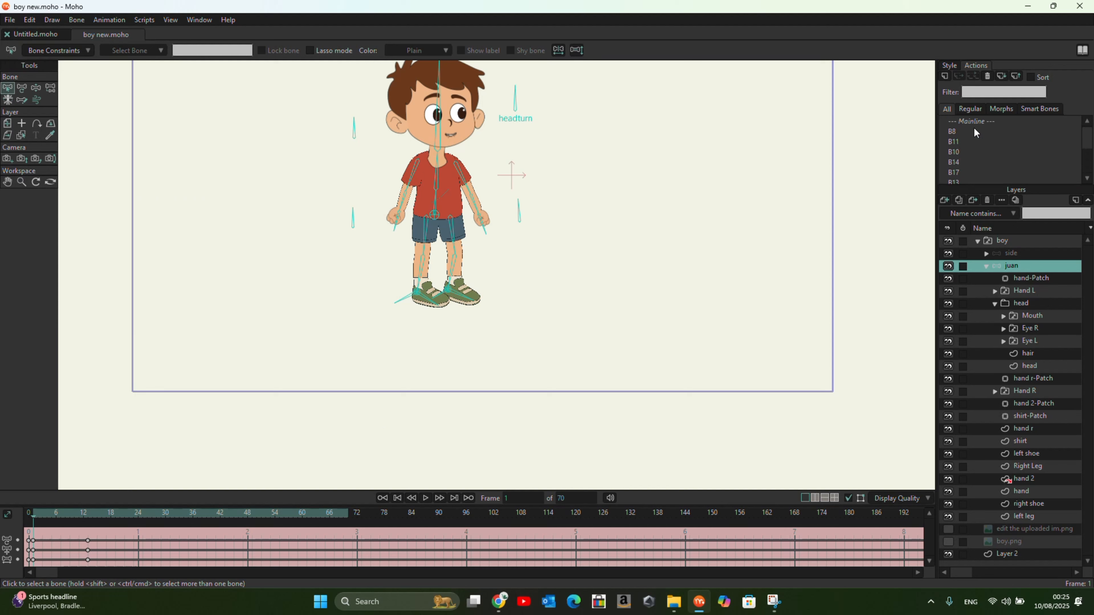
click(975, 122)
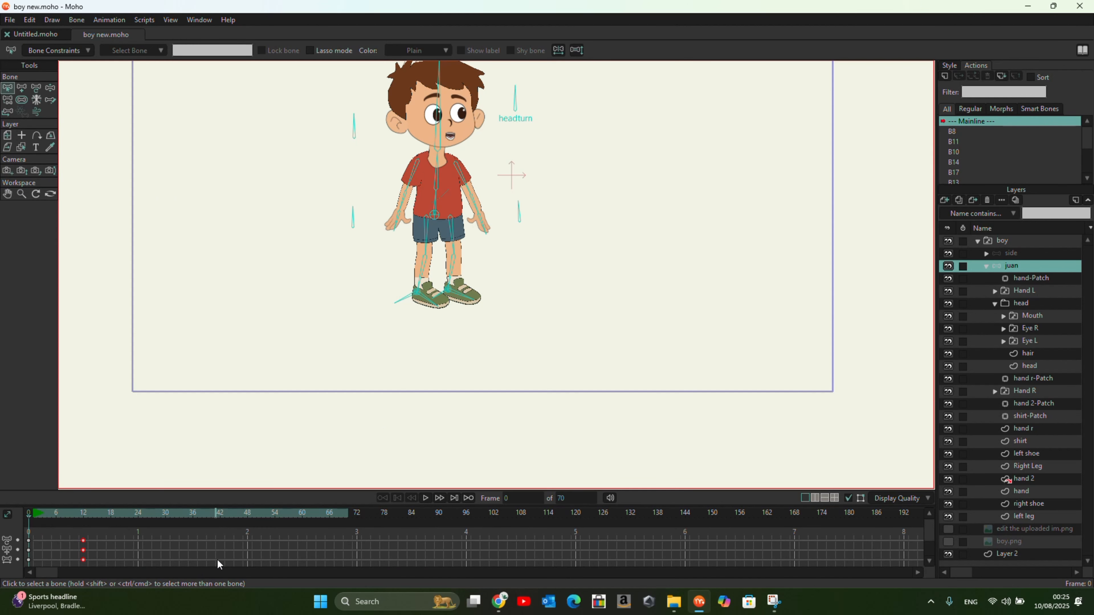
drag(215, 534, 8, 577)
key(Delete)
Step: Insert a copy of the "sitting flat" action at frame 2 and play it back
click(37, 520)
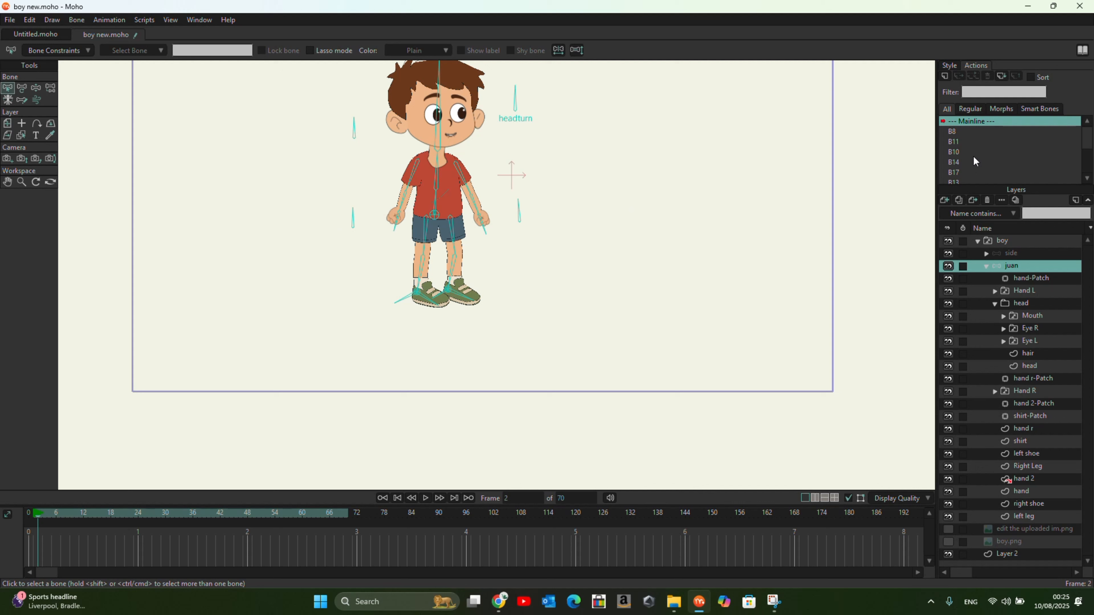
scroll(993, 160, down, 5)
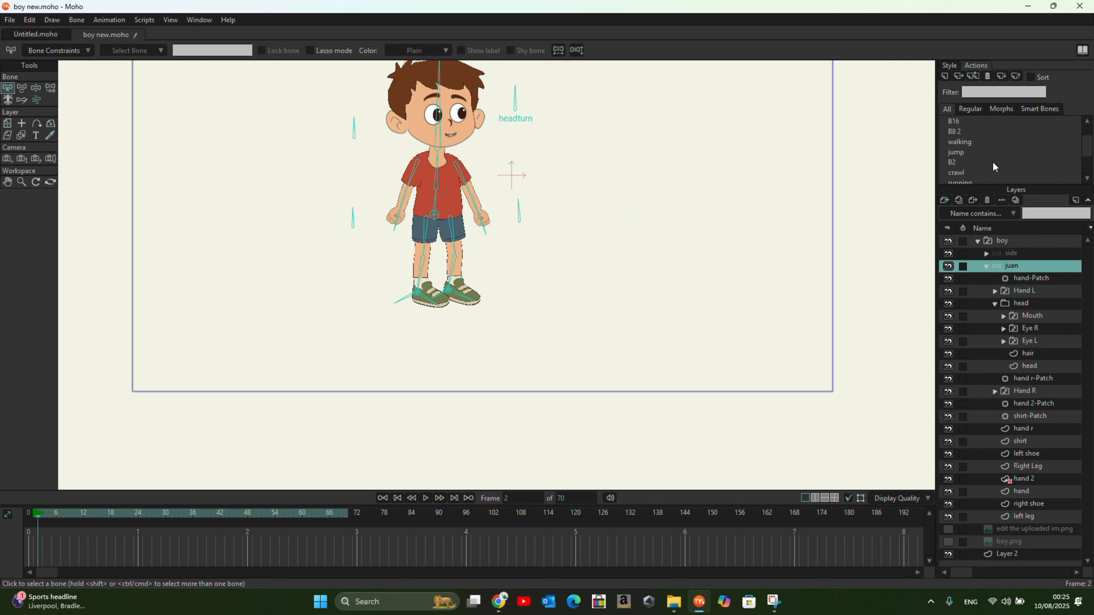
click(974, 180)
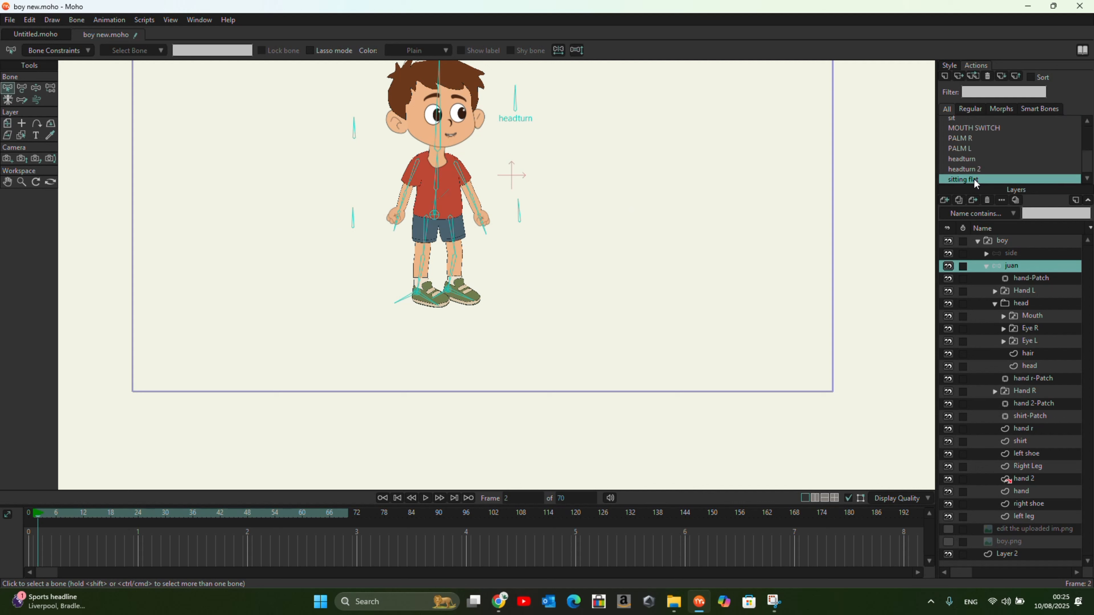
click(973, 75)
click(424, 498)
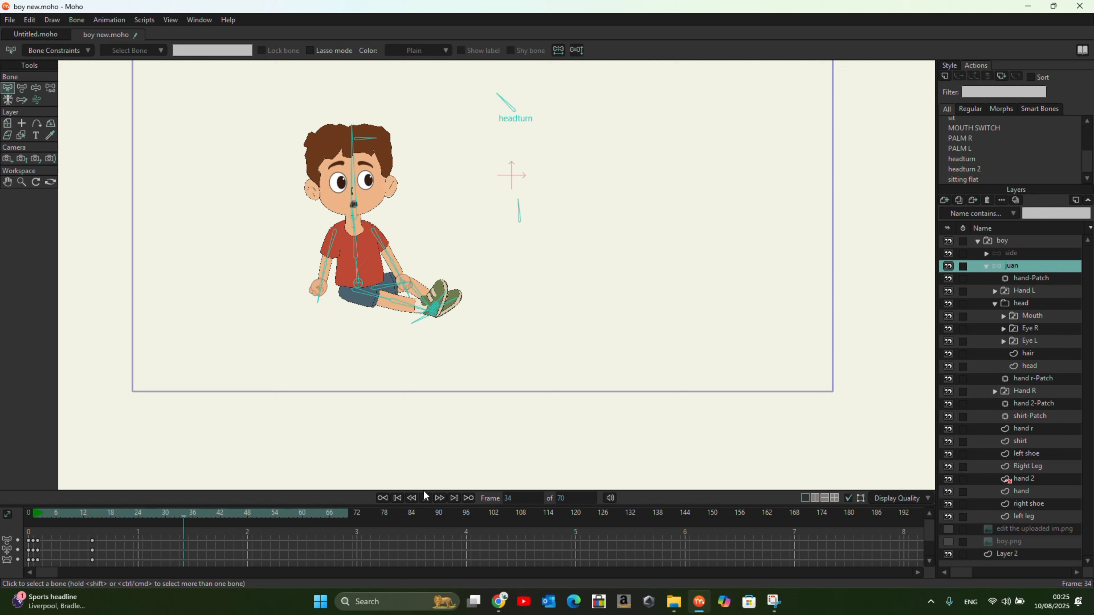
Step: Insert a copy of the walking action at frame 34 and play the combined animation from the start
scroll(989, 155, up, 3)
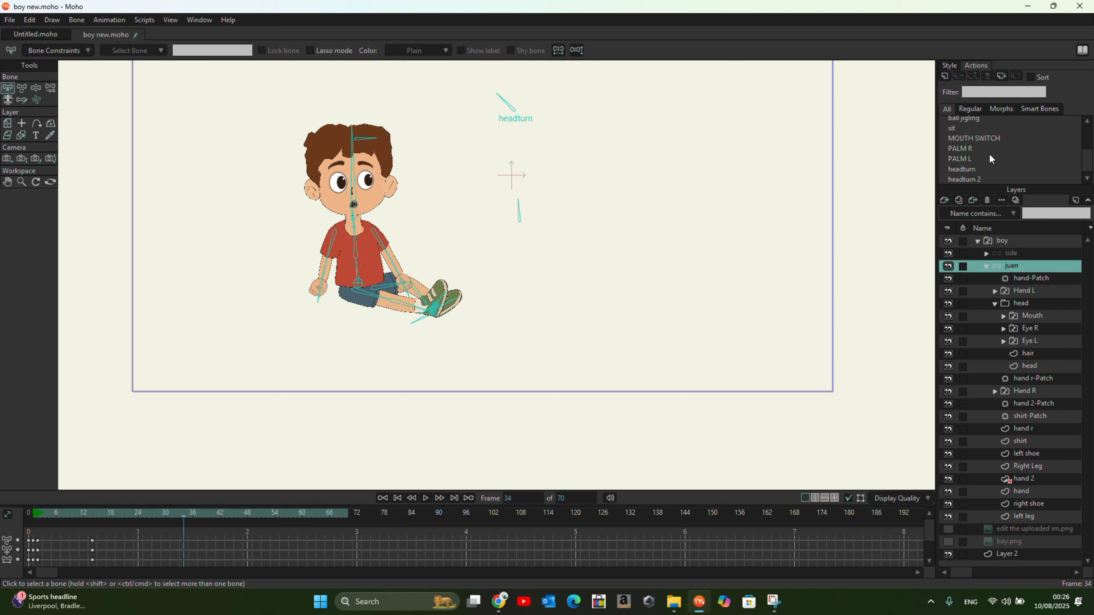
scroll(989, 153, up, 5)
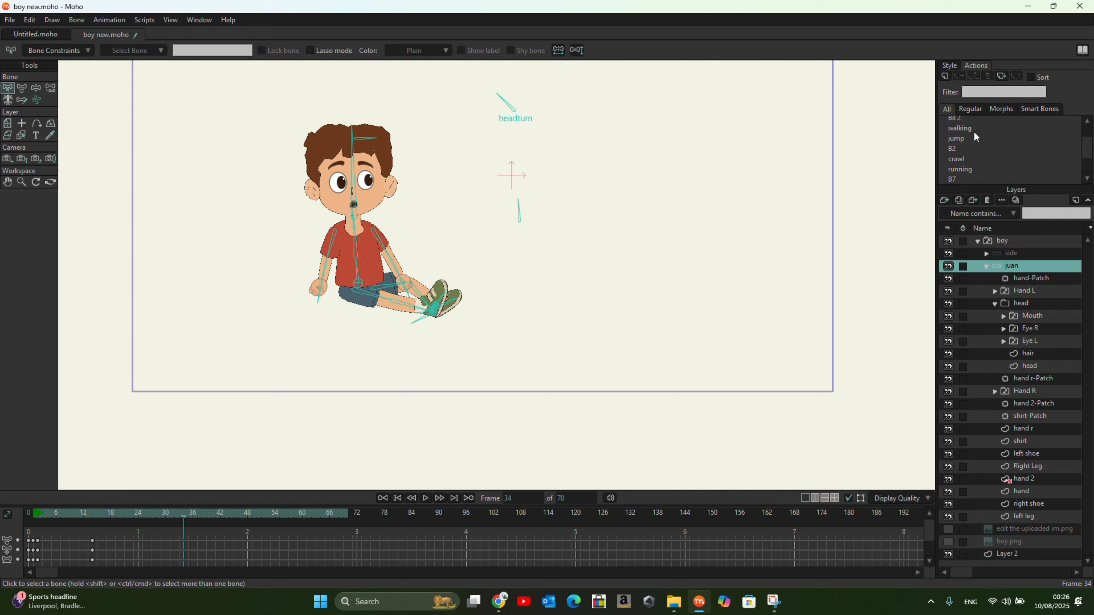
click(970, 128)
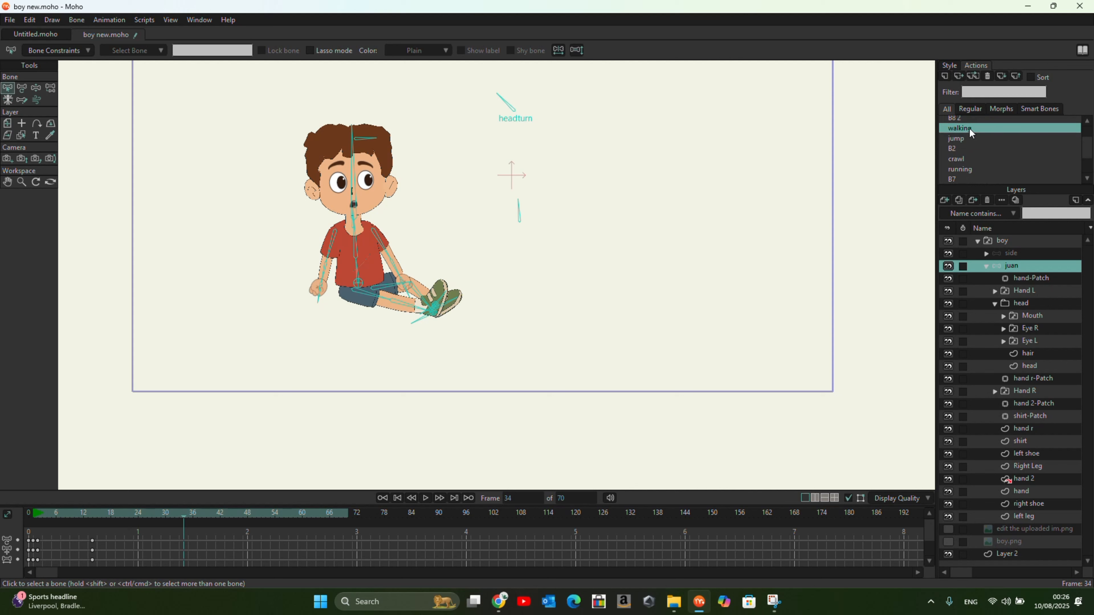
click(976, 77)
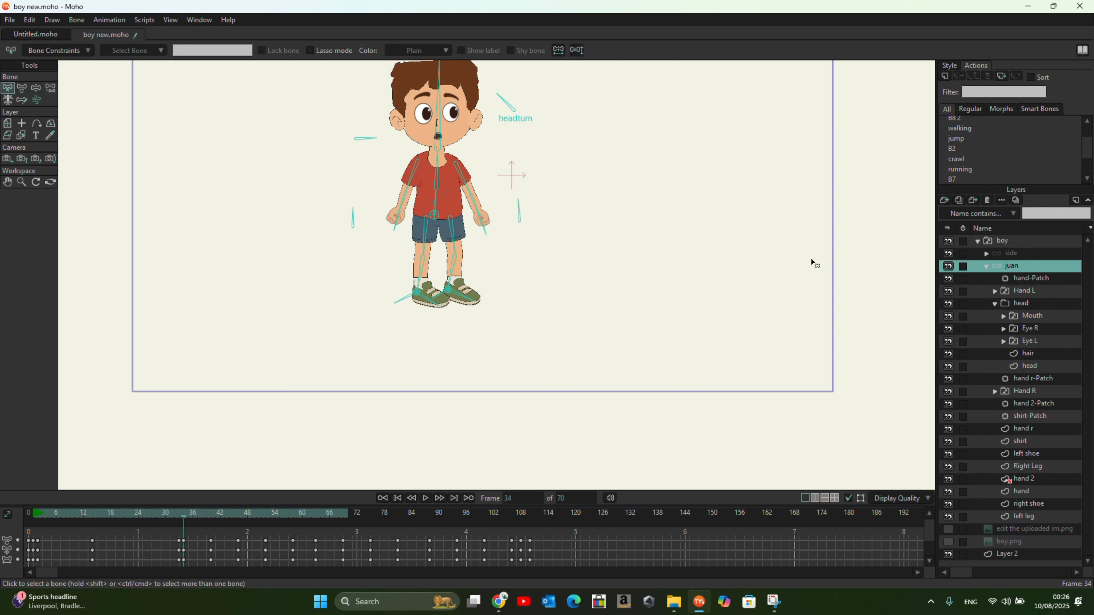
click(397, 499)
click(419, 499)
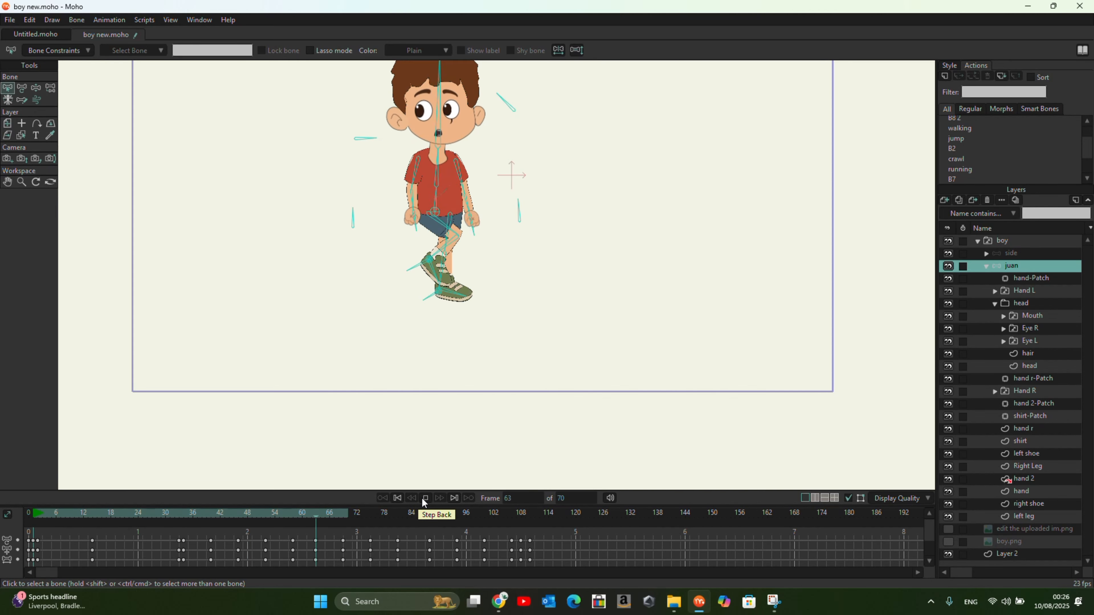
scroll(495, 309, down, 3)
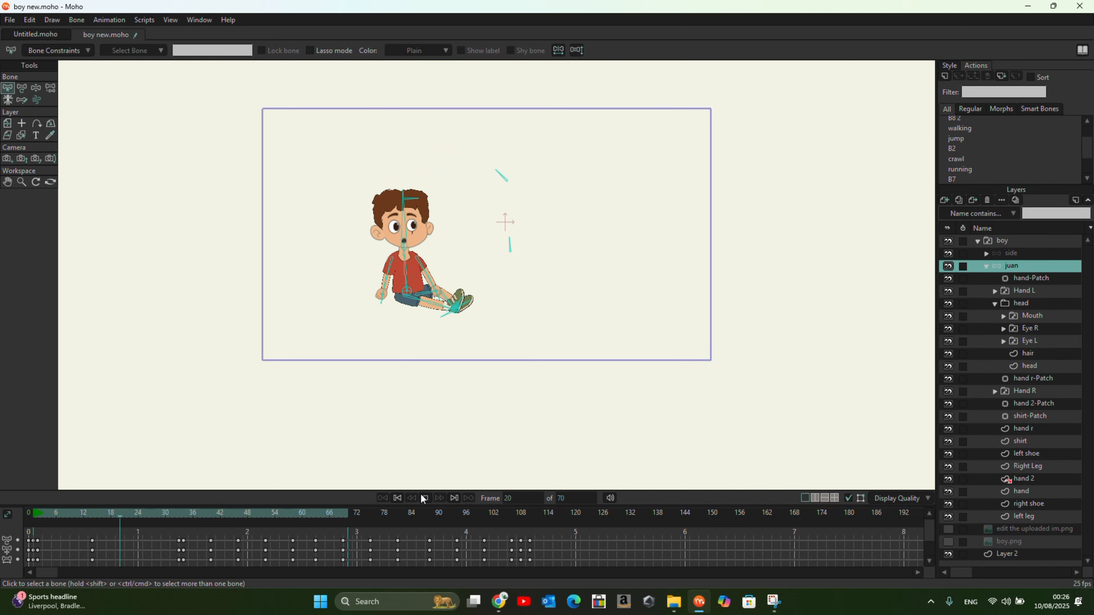
click(397, 499)
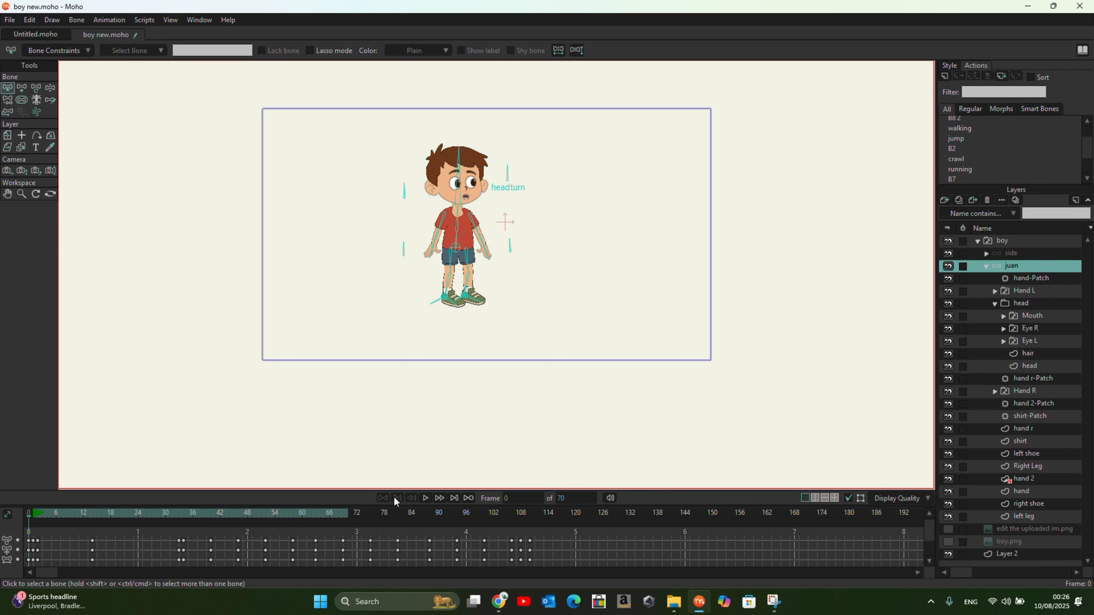
Step: Delete all the sitting and walking keyframes from the timeline and move to frame 2
drag(650, 540, 10, 578)
key(Delete)
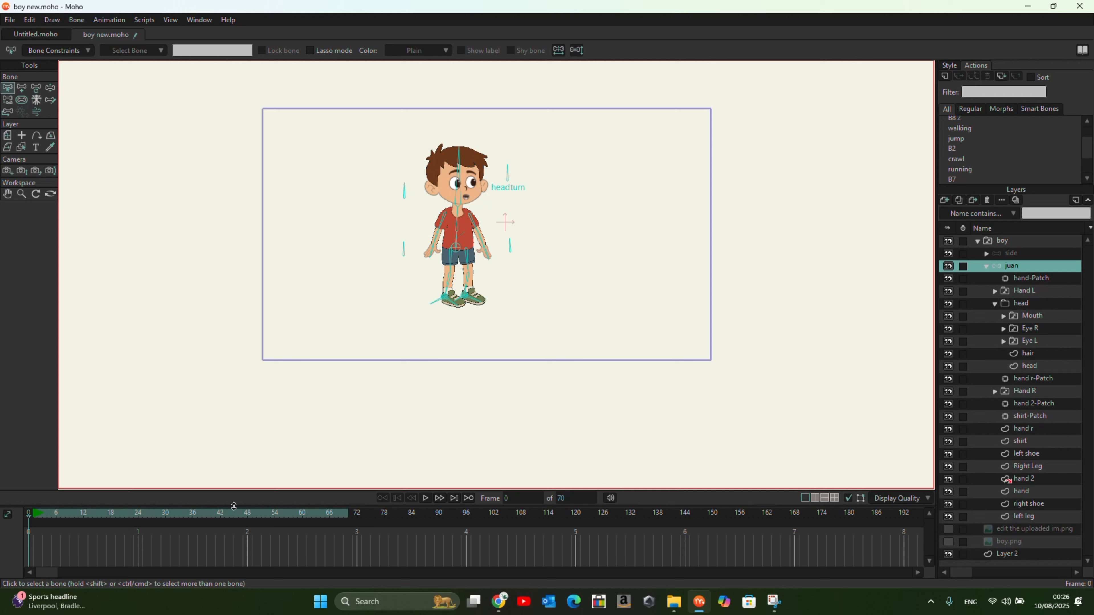
click(39, 513)
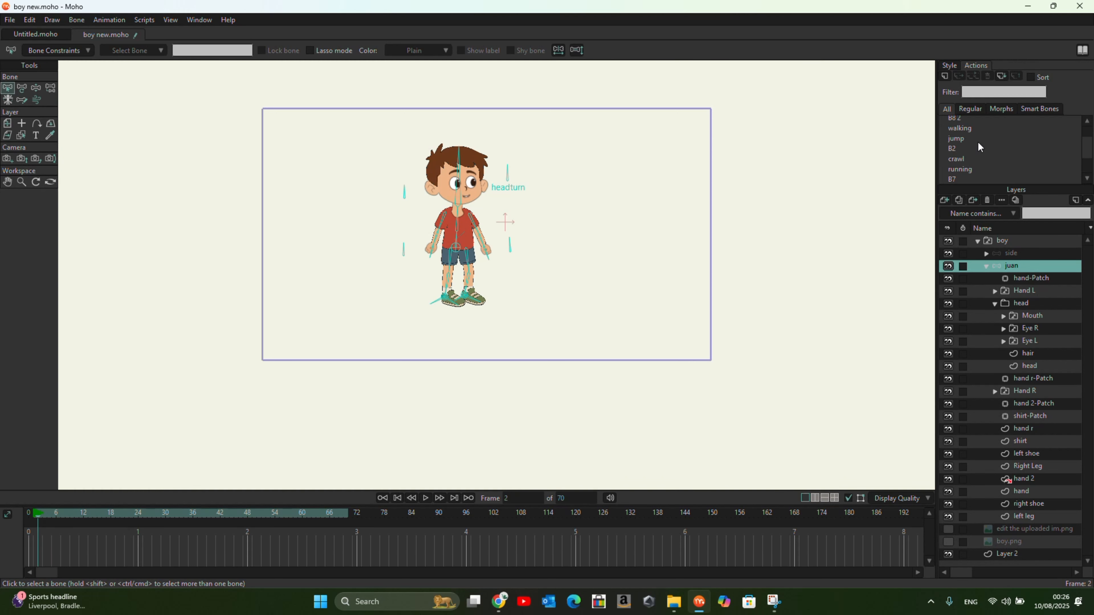
scroll(978, 156, down, 5)
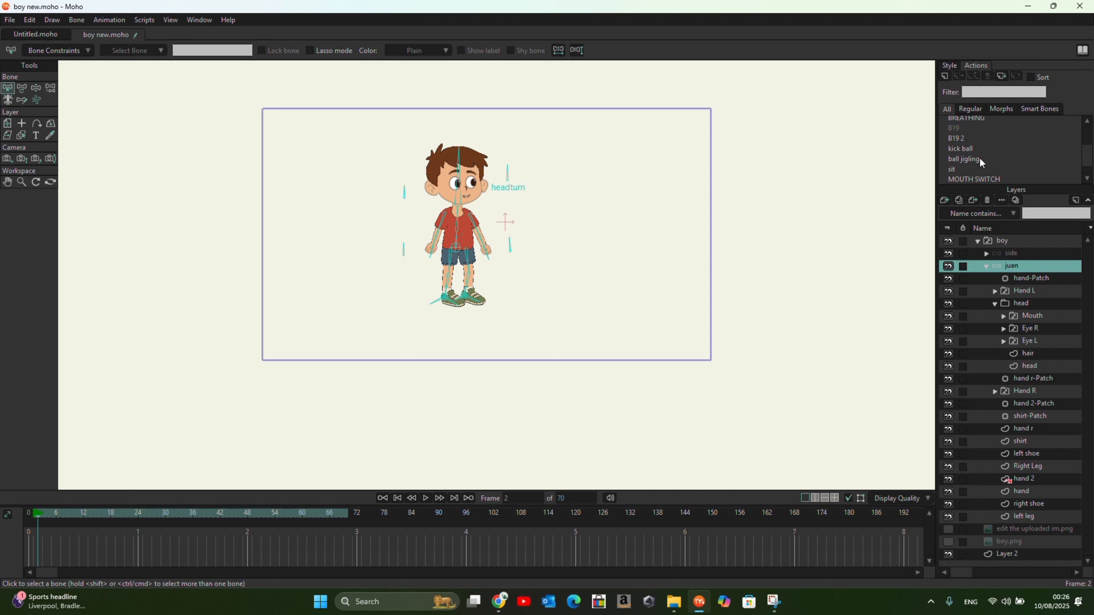
Step: Collapse the juan layer and check the two hidden reference images, leaving boy.png visible beside the rig
click(987, 267)
click(950, 292)
click(950, 291)
click(949, 279)
click(949, 280)
click(952, 291)
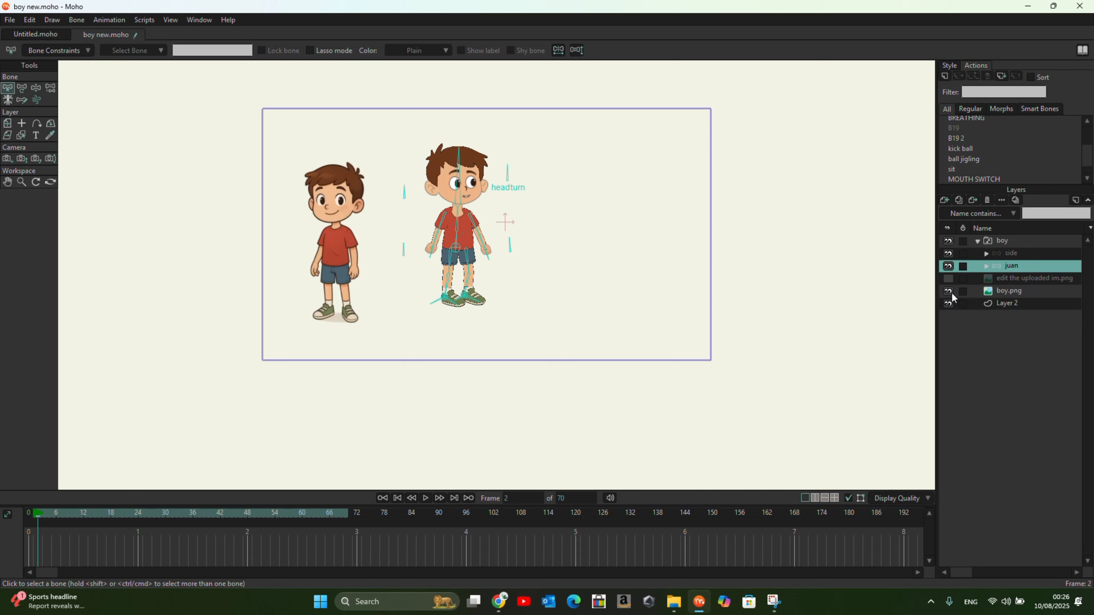
Step: Hide the boy.png reference layer, select Layer 2 and return to frame 0
click(951, 292)
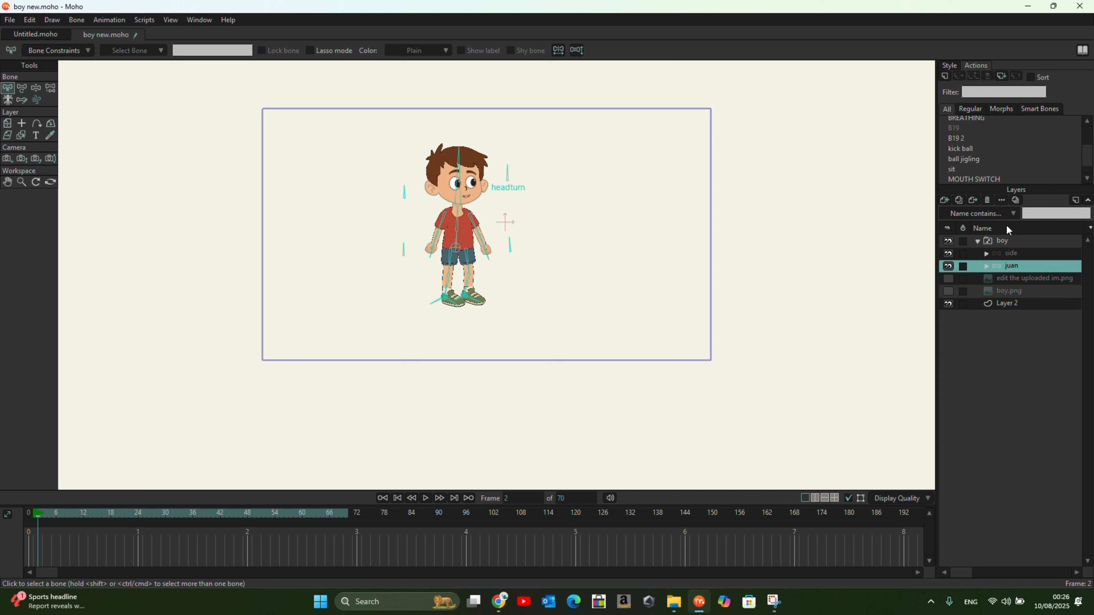
click(993, 302)
click(946, 200)
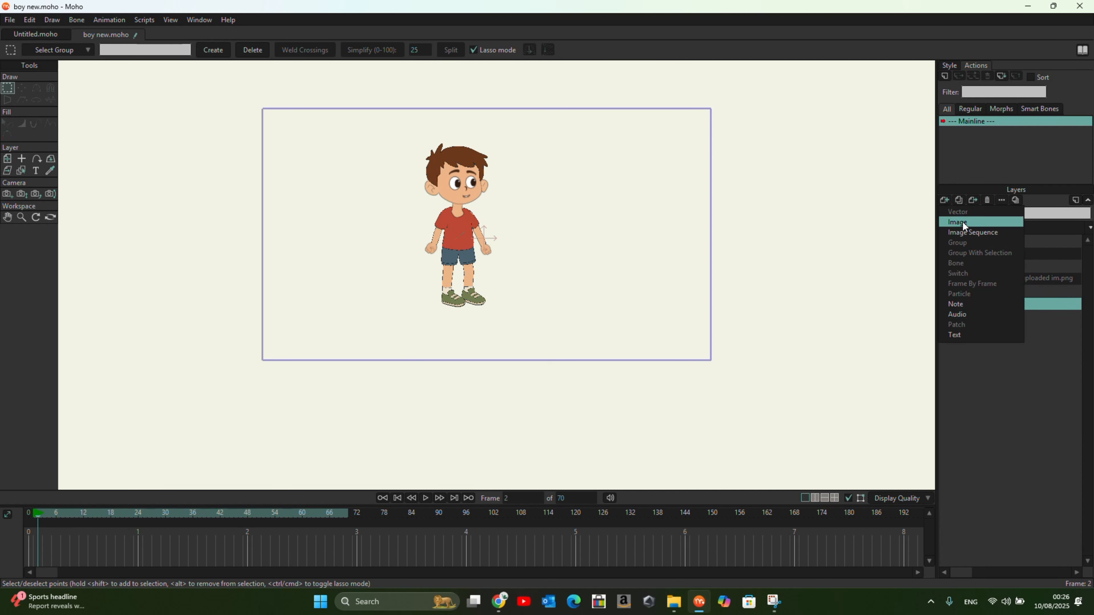
click(398, 497)
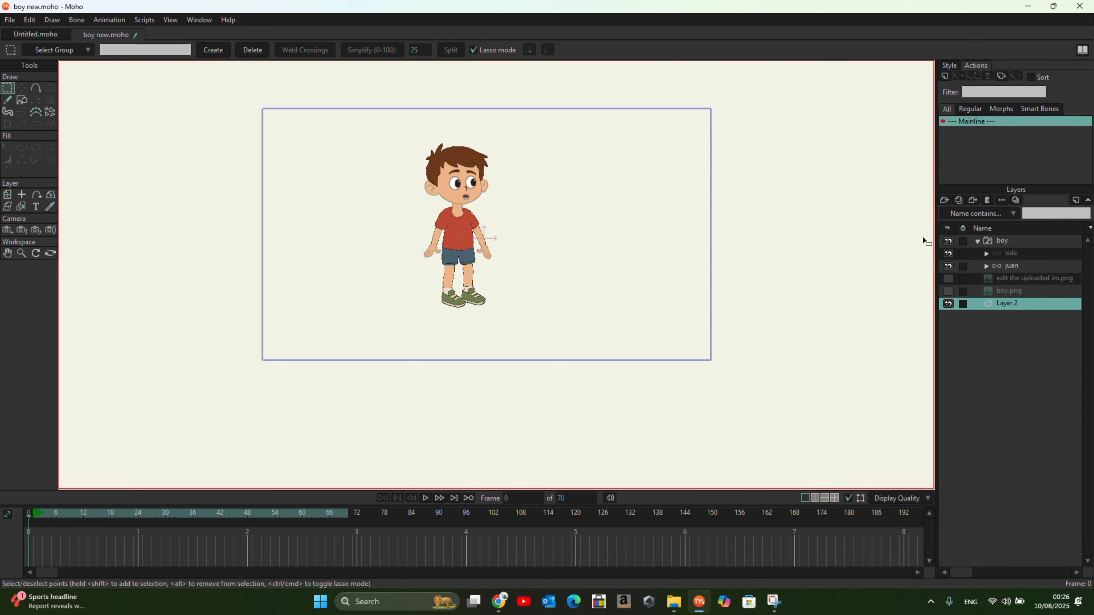
Step: Import the stool image Untitled design (39) from the Household folder in Moho resources as a new image layer above Layer 2
click(945, 201)
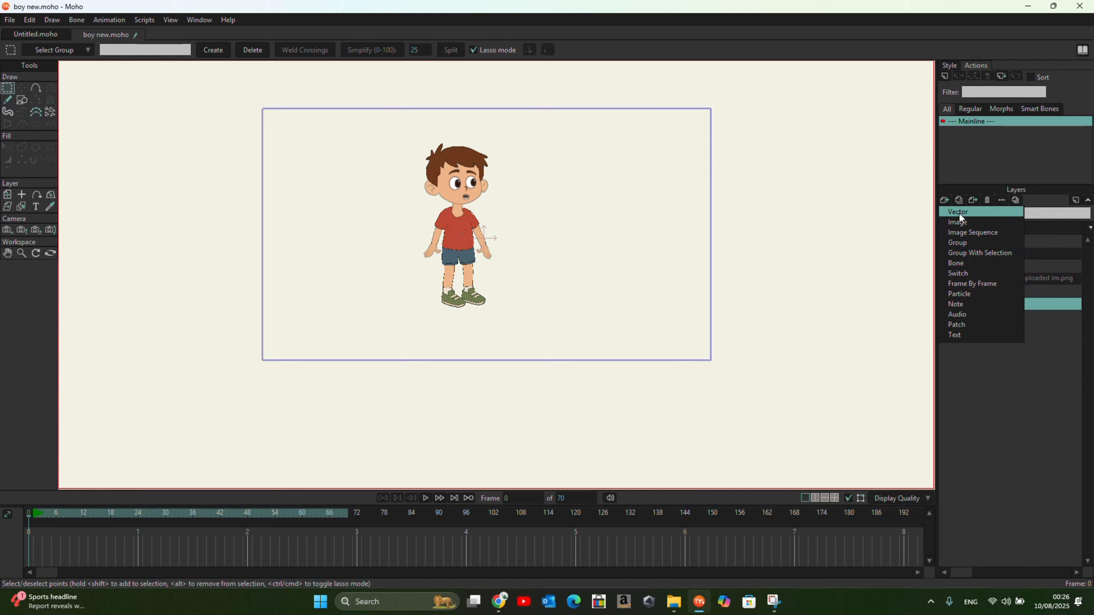
click(963, 221)
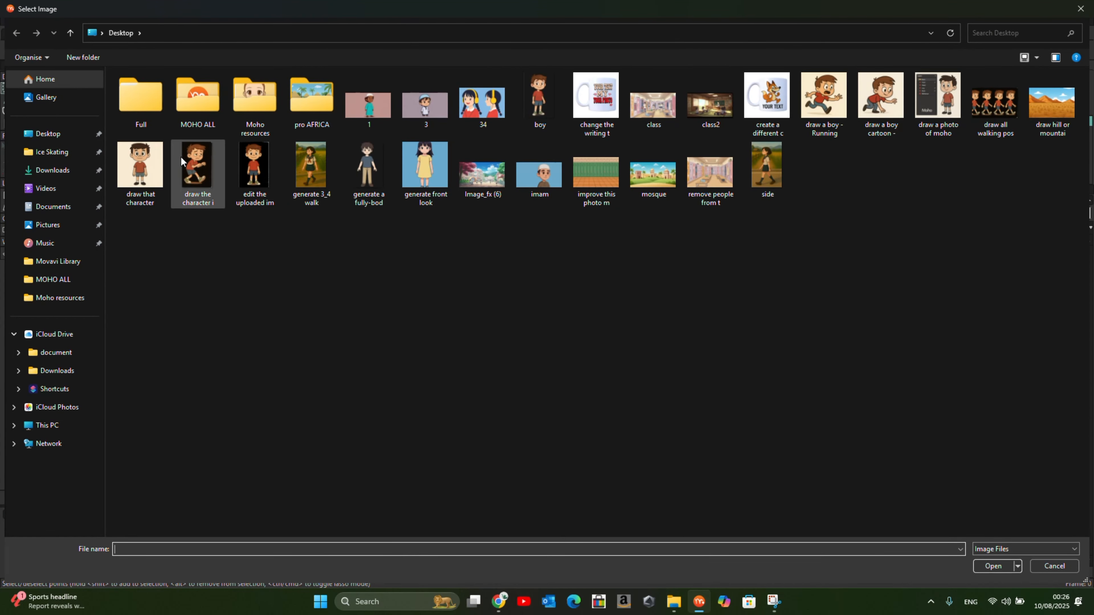
double_click(266, 106)
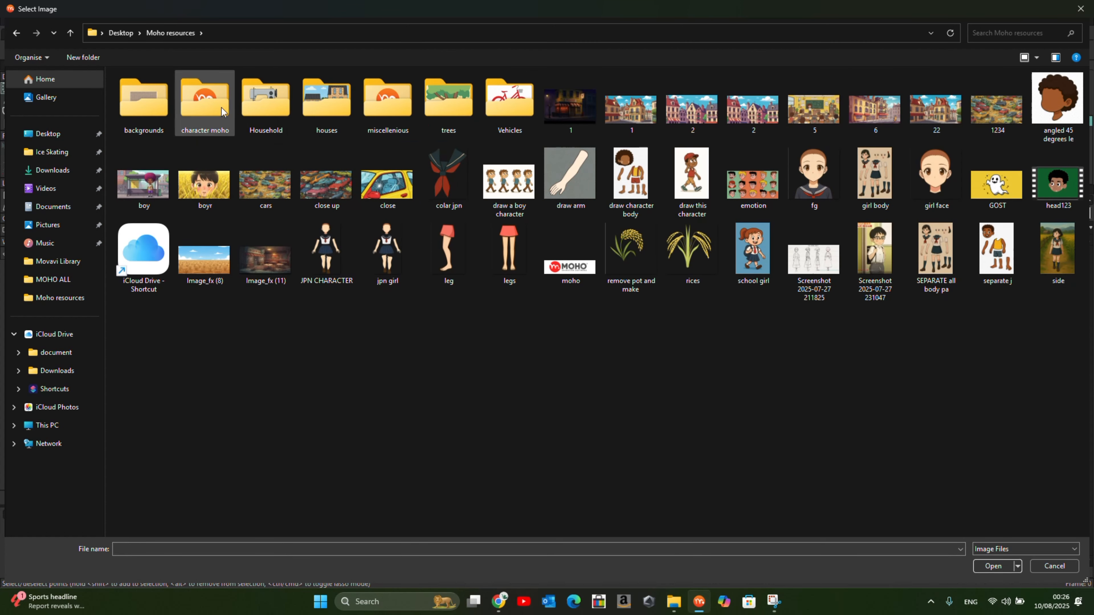
double_click(260, 111)
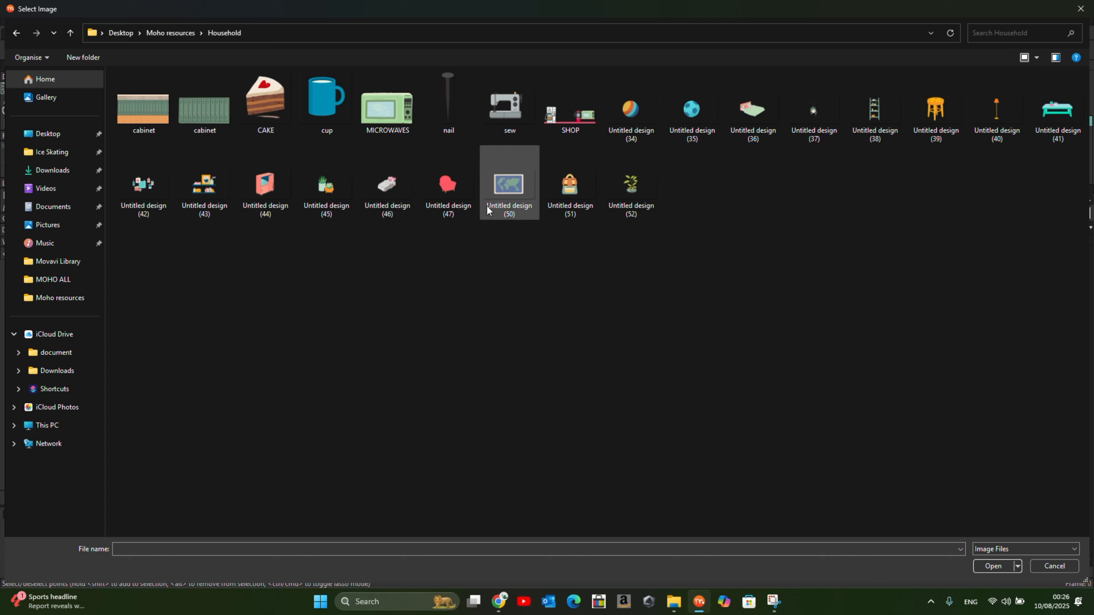
click(936, 110)
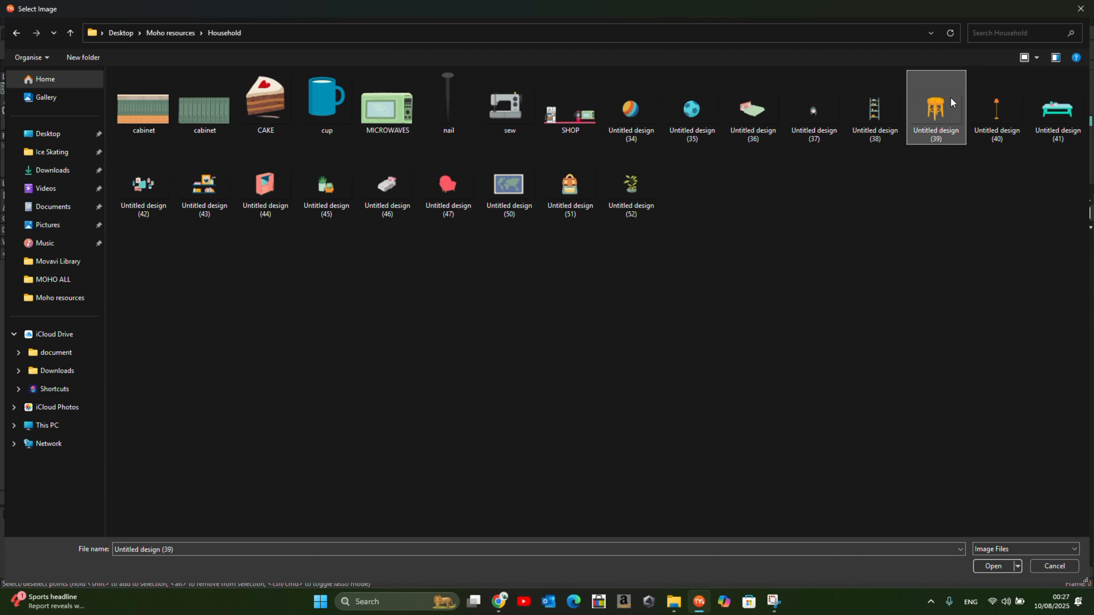
click(993, 566)
Step: Scale the stool to about 0.63 and place it on the ground directly behind the boy
drag(525, 231, 451, 261)
drag(531, 209, 502, 244)
drag(413, 270, 409, 281)
Step: Insert a copy of the "sit" action on the juan layer at frame 2
click(38, 513)
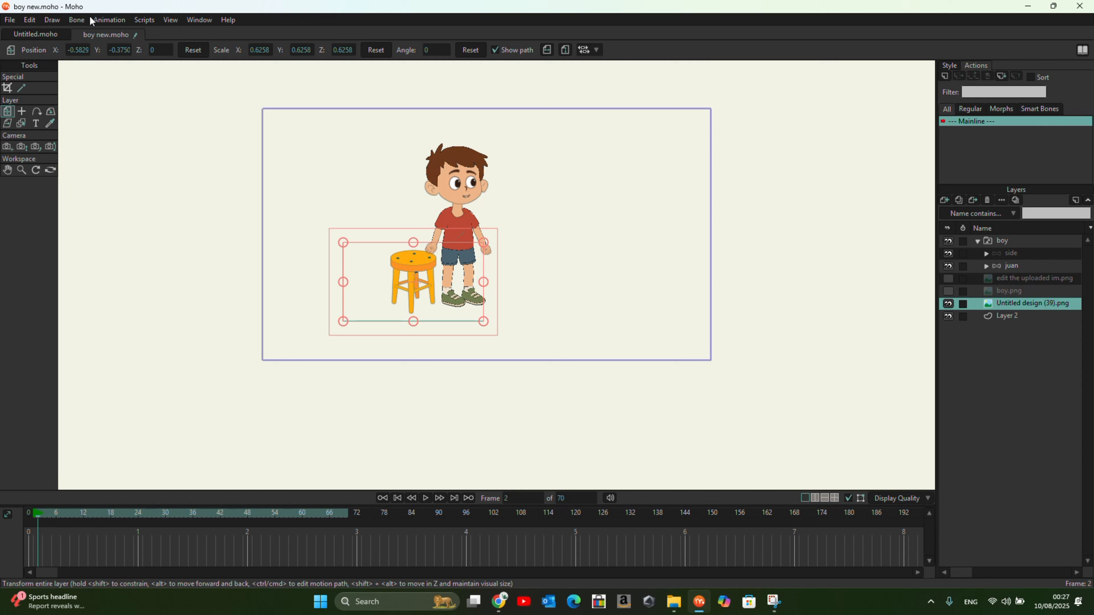
click(1015, 267)
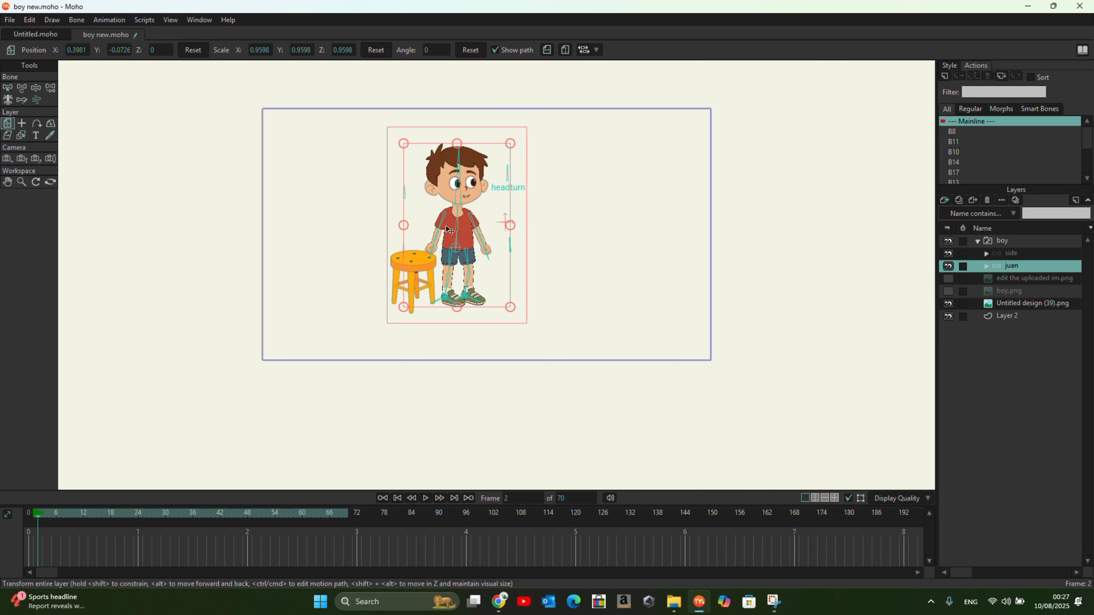
scroll(994, 173, down, 1)
scroll(995, 167, down, 8)
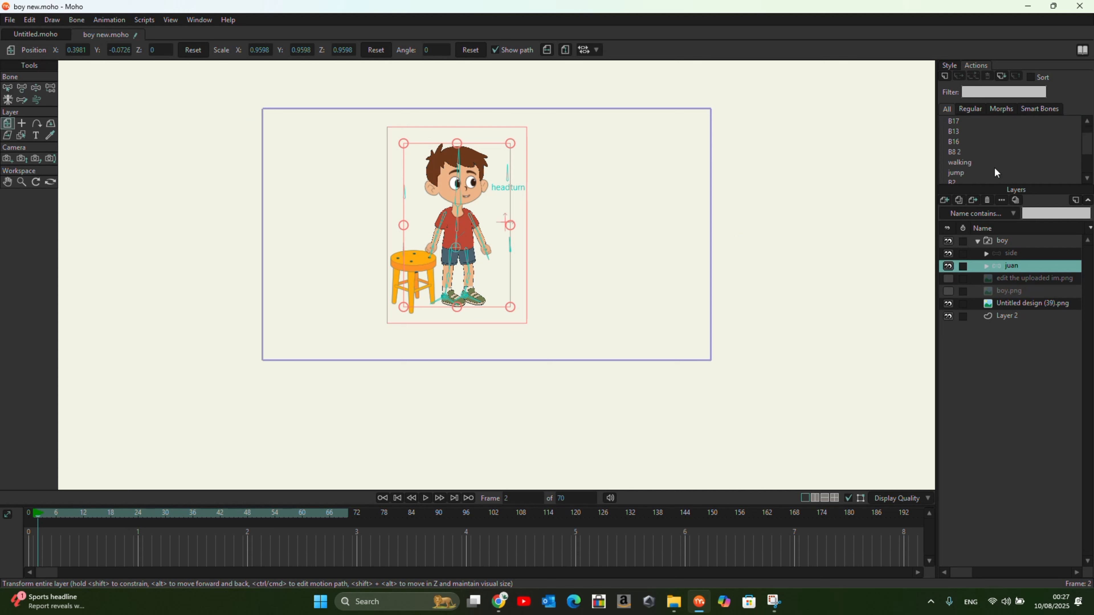
scroll(993, 169, down, 8)
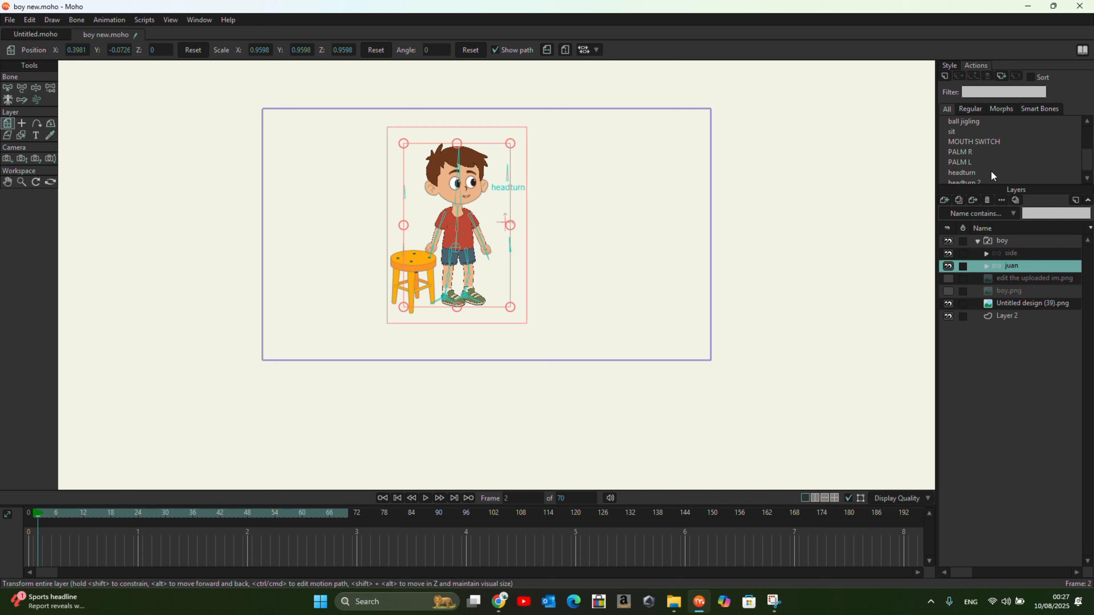
scroll(991, 172, down, 1)
scroll(977, 164, up, 2)
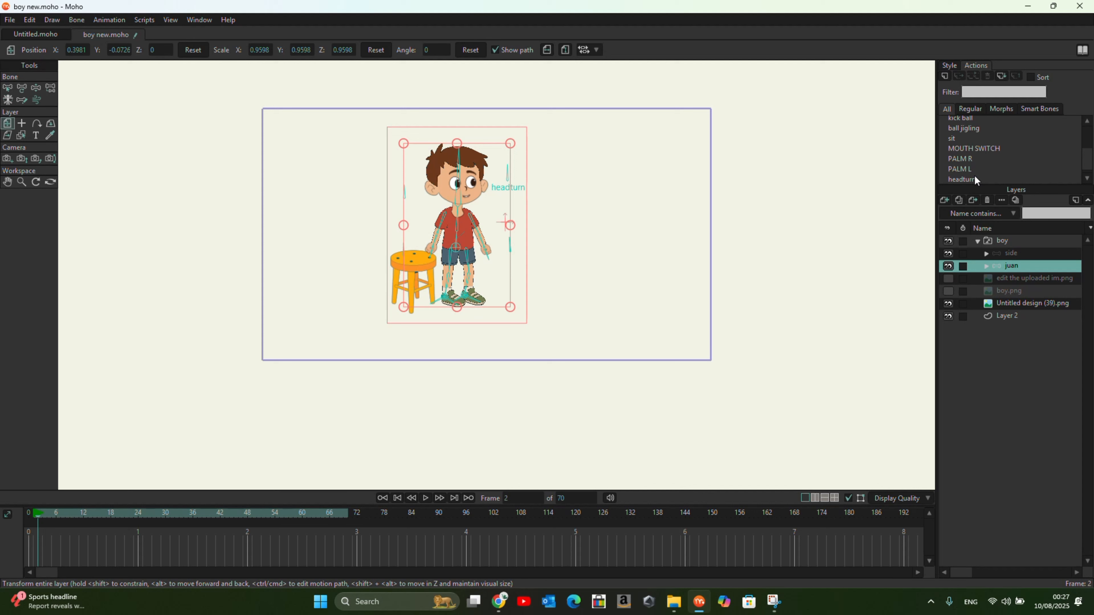
click(959, 138)
click(972, 74)
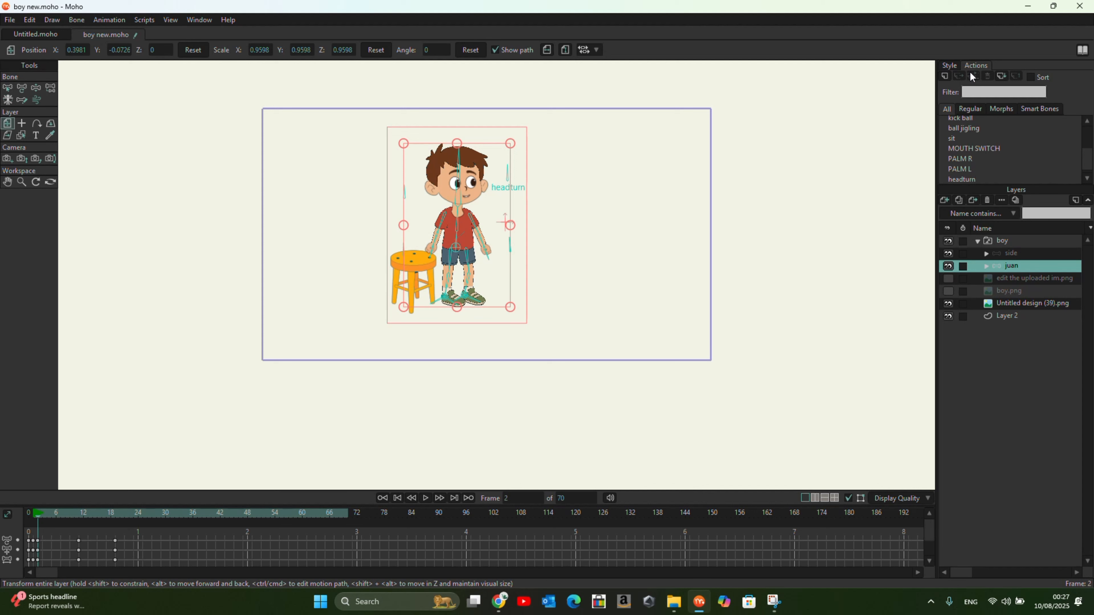
Step: Play back the boy sitting down on the stool, stop the playback and rewind to frame 0
click(426, 499)
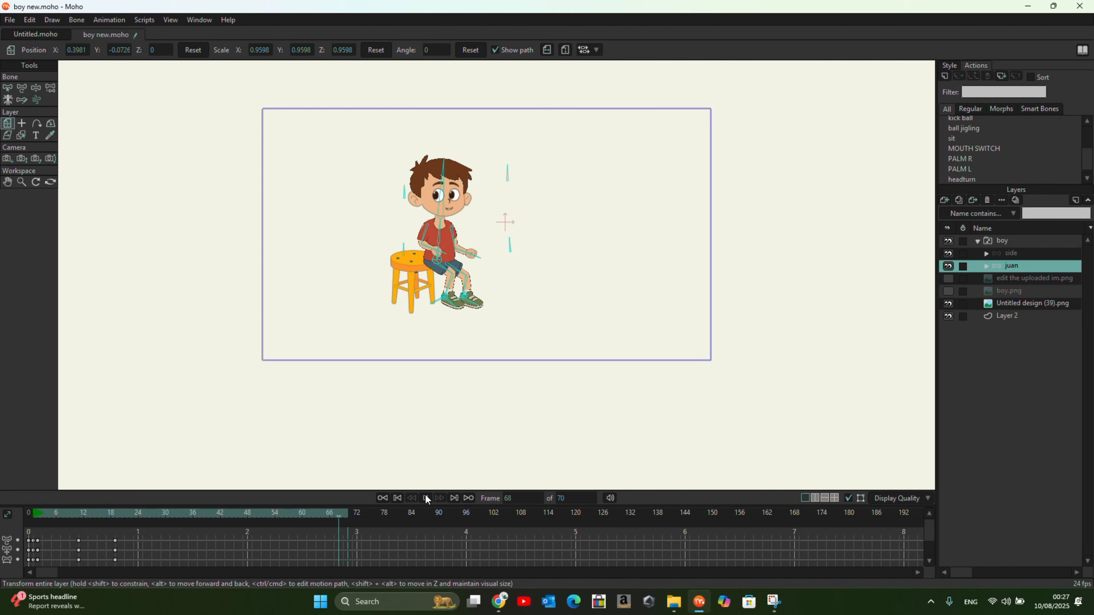
click(425, 498)
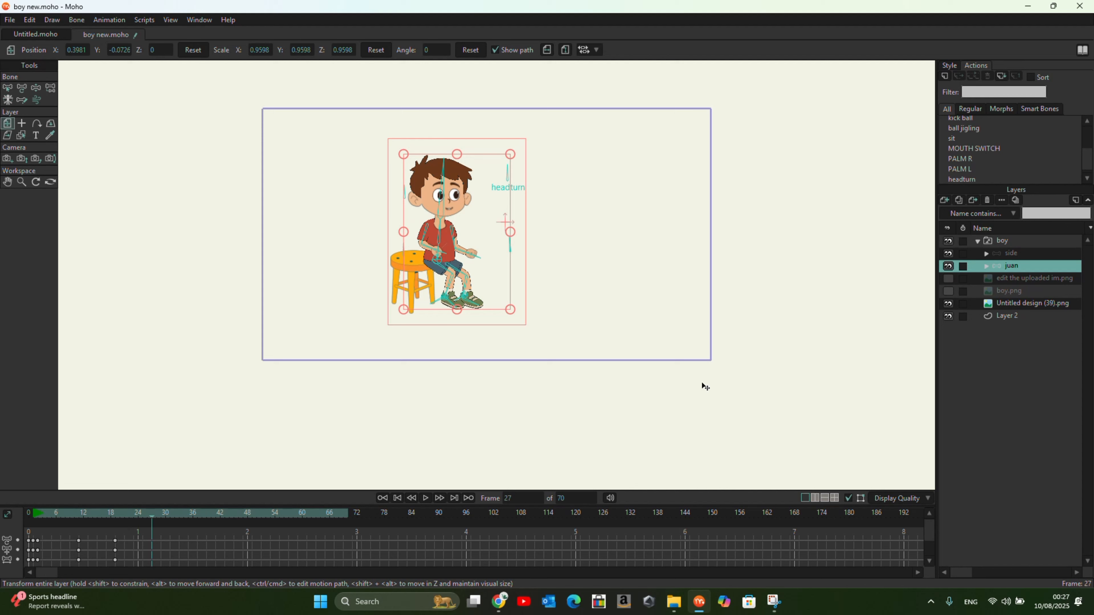
click(395, 498)
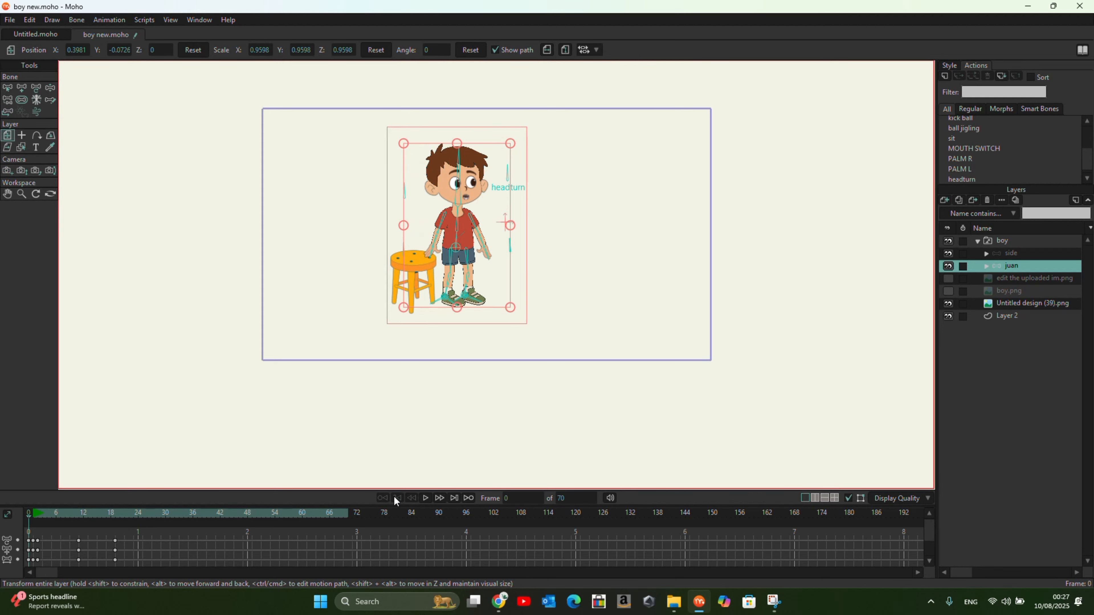
Step: Import the blue soccer ball image Untitled design (35) and move its layer out of the boy group, just above Layer 2
click(943, 199)
click(966, 221)
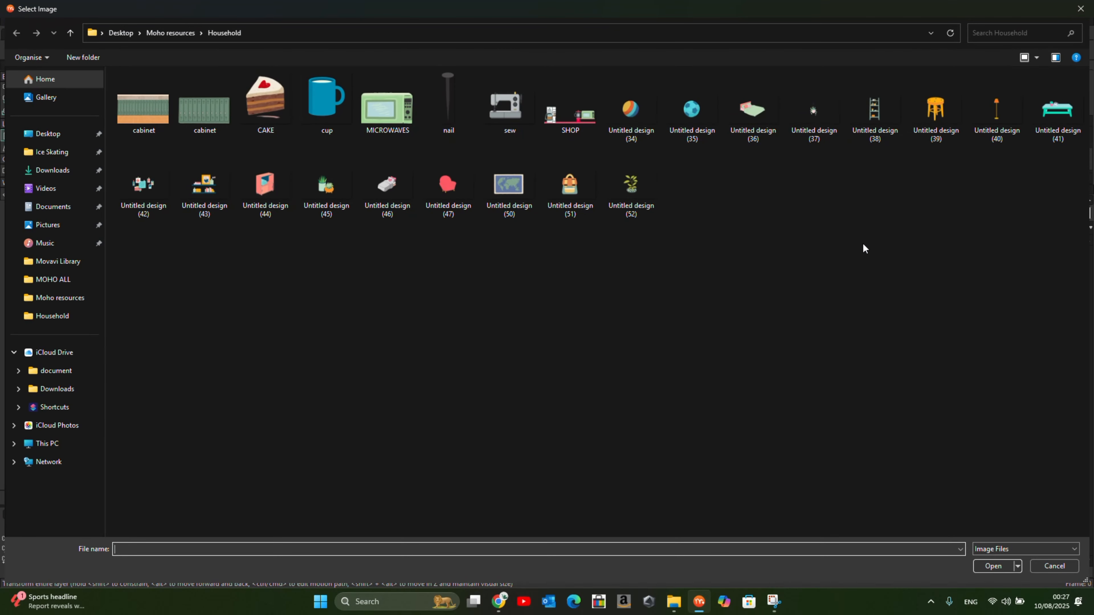
click(624, 110)
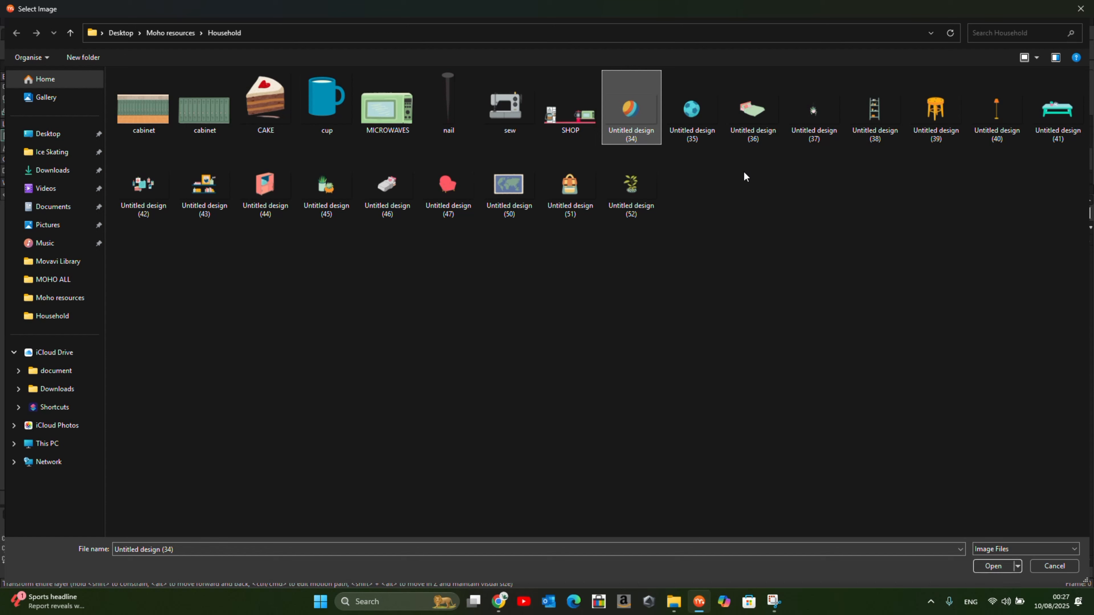
click(682, 103)
click(993, 566)
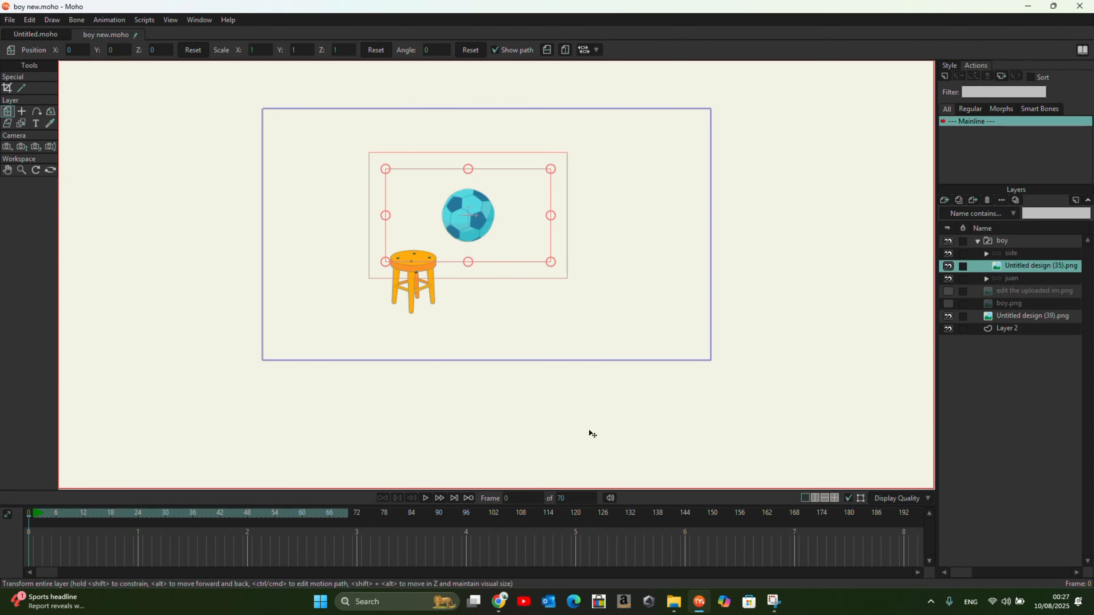
drag(997, 265, 1005, 329)
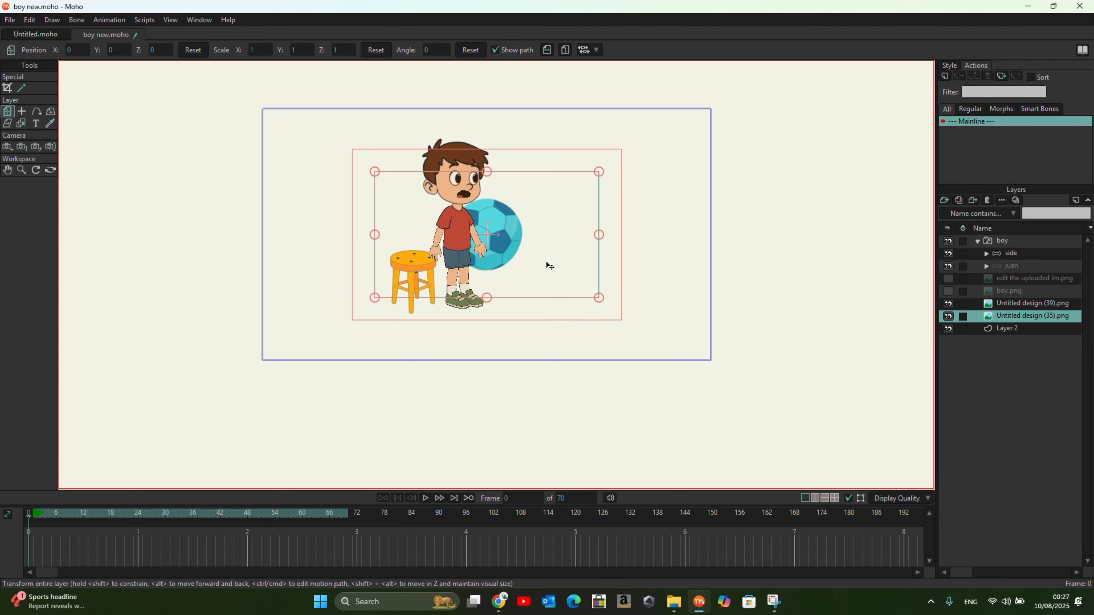
Step: Scale the ball to about 0.51 and place it on the ground in front of the boy's feet
drag(491, 233, 556, 277)
mouse_move(658, 218)
mouse_down()
mouse_move(613, 242)
mouse_move(661, 231)
mouse_up()
drag(663, 349, 534, 297)
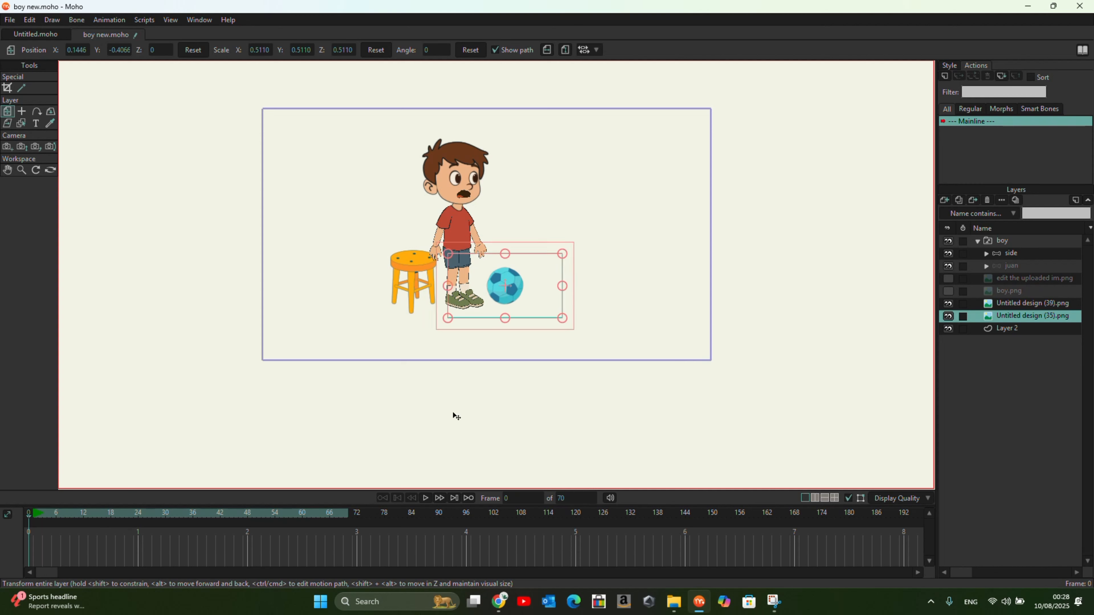
Step: Select the side layer and look through its list of saved actions
click(1010, 257)
scroll(966, 149, down, 5)
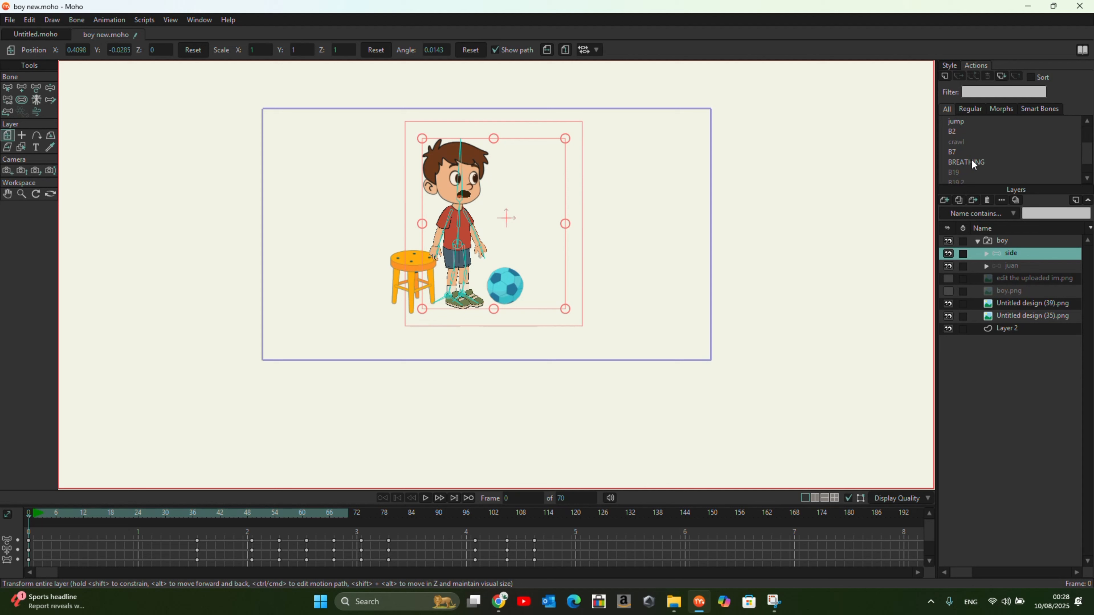
scroll(971, 159, down, 2)
scroll(966, 170, up, 1)
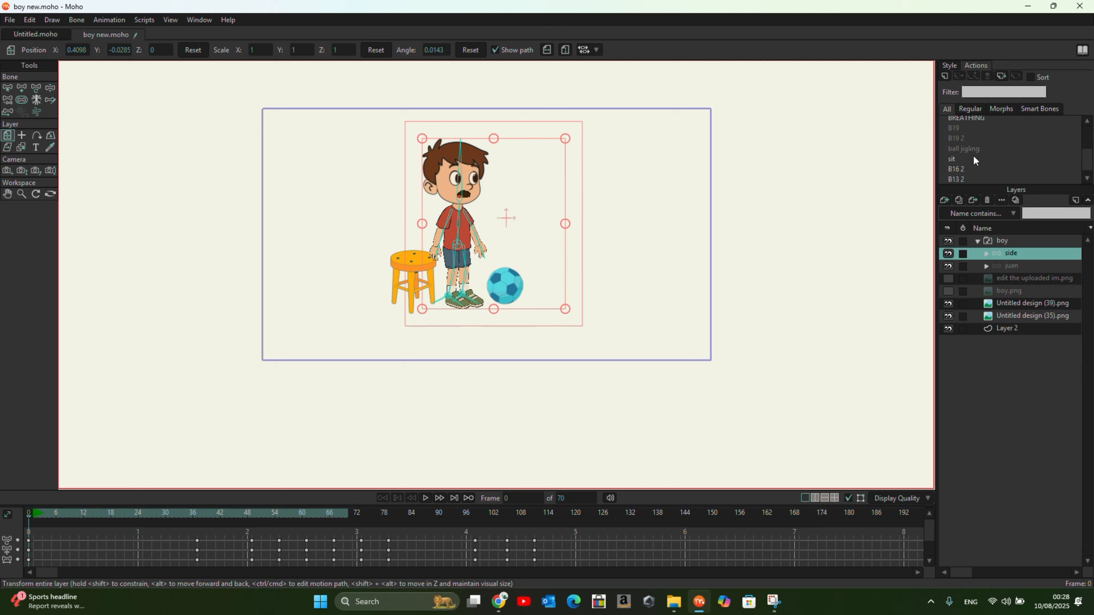
scroll(973, 157, up, 3)
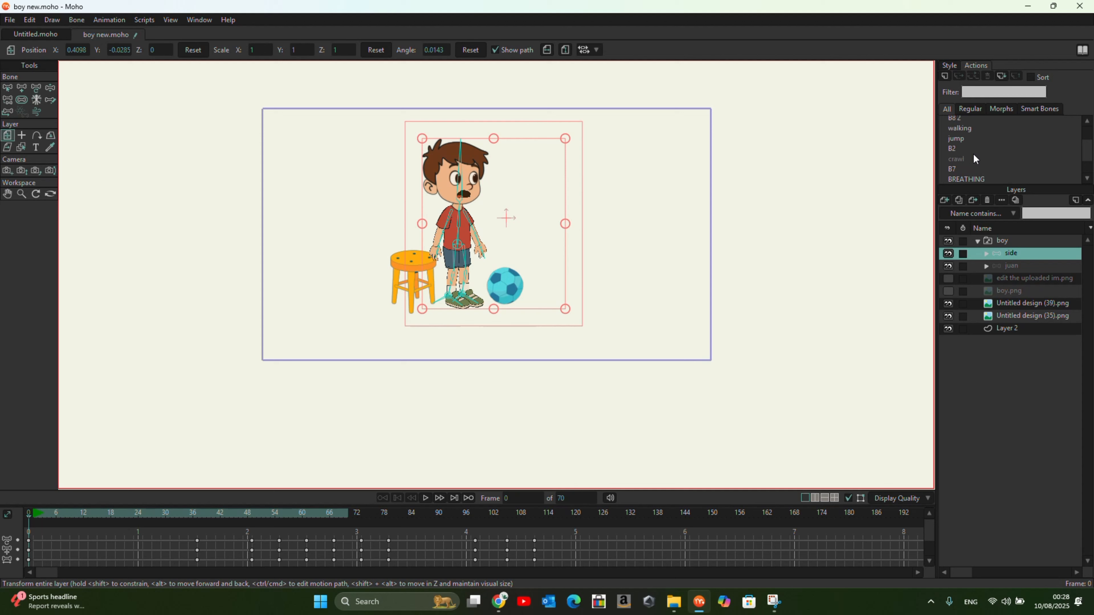
scroll(974, 155, up, 1)
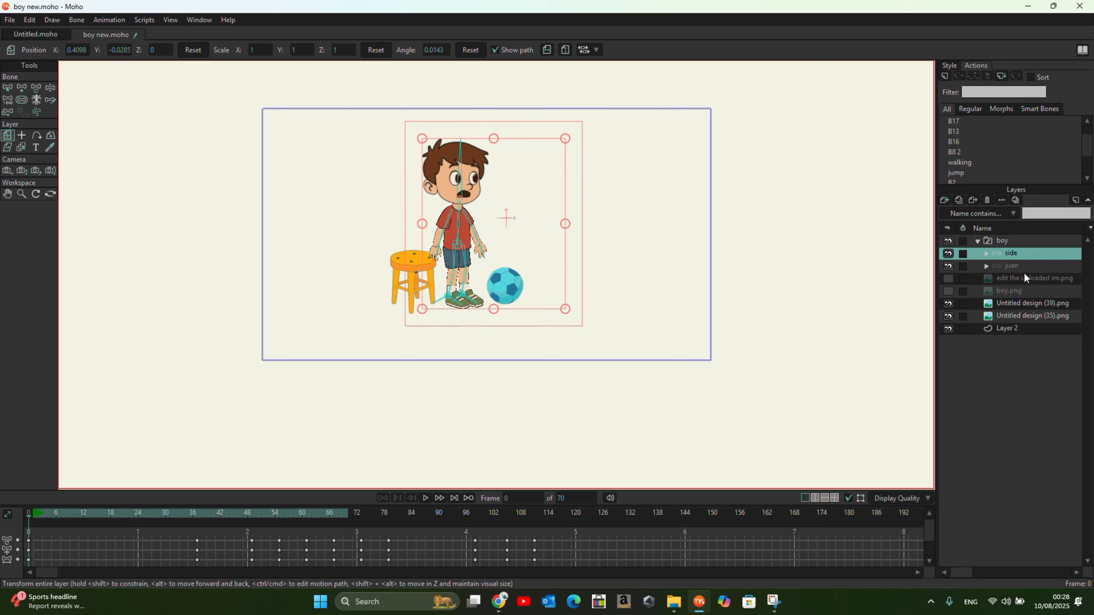
scroll(995, 151, down, 3)
scroll(994, 159, down, 2)
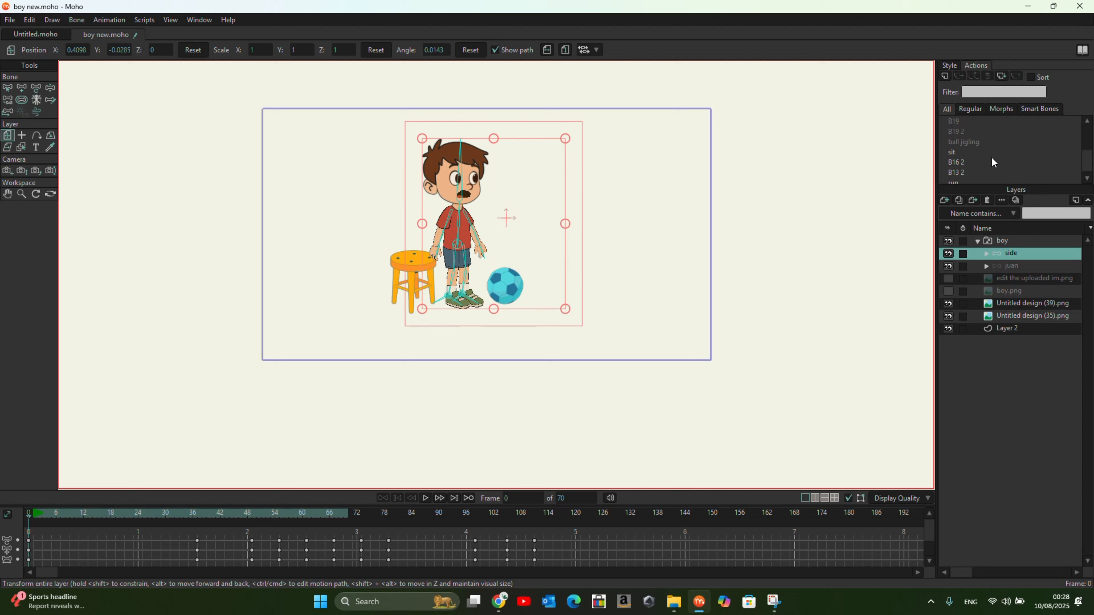
scroll(992, 163, down, 1)
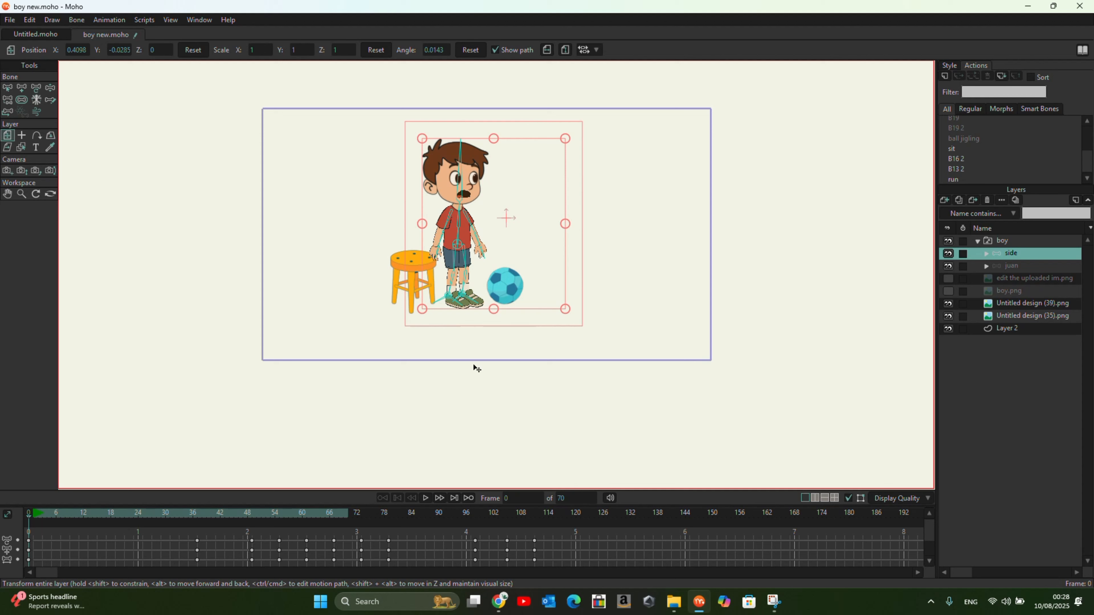
Step: Delete all keyframes of the side layer, check the playback and move to frame 2
drag(599, 531, 2, 580)
key(Delete)
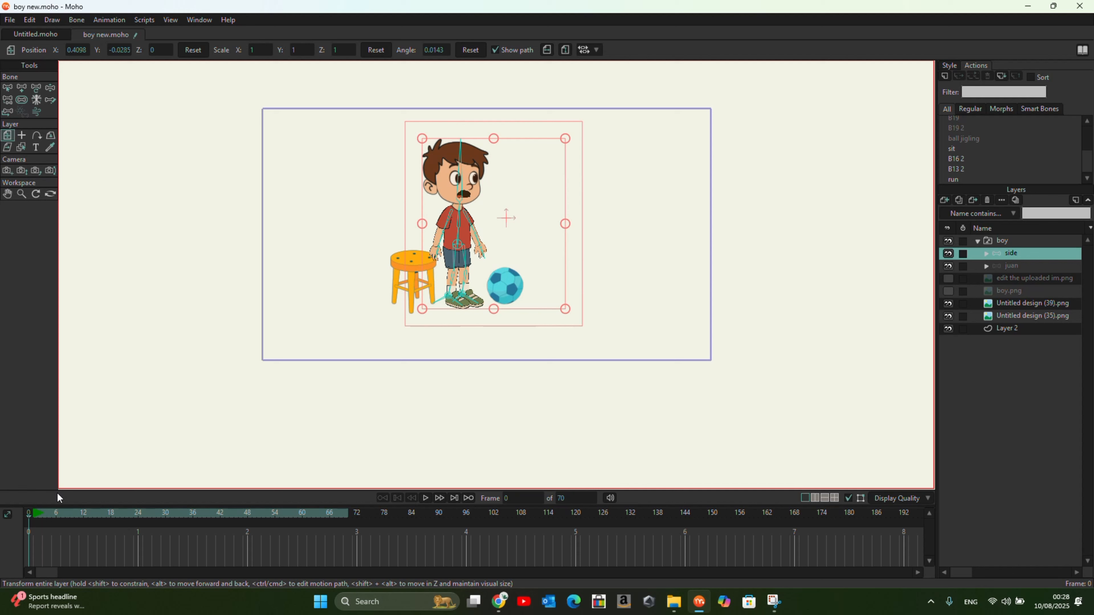
click(37, 515)
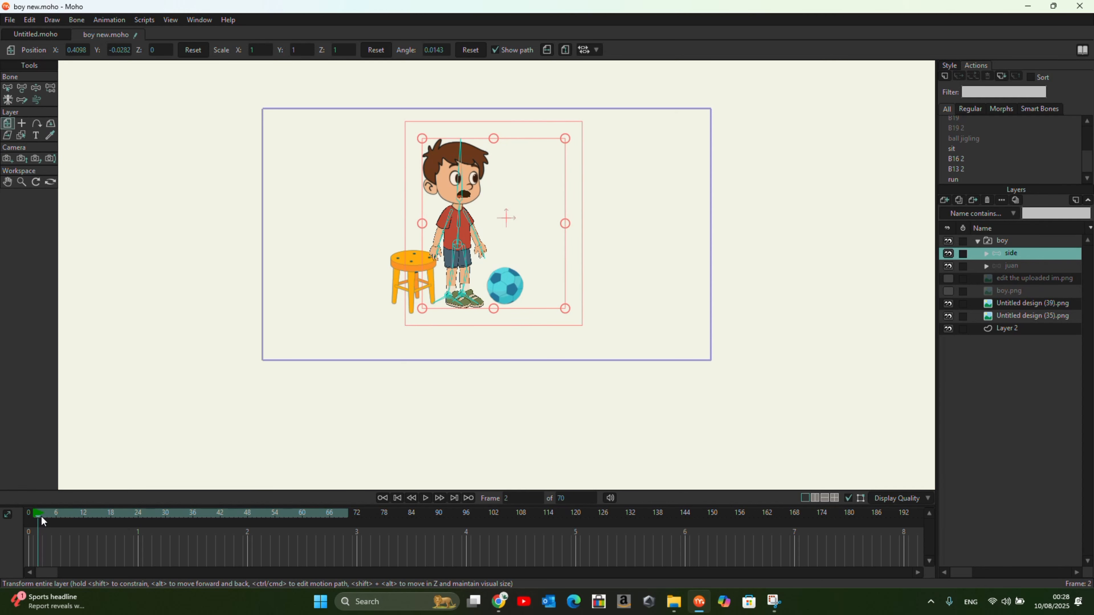
click(427, 499)
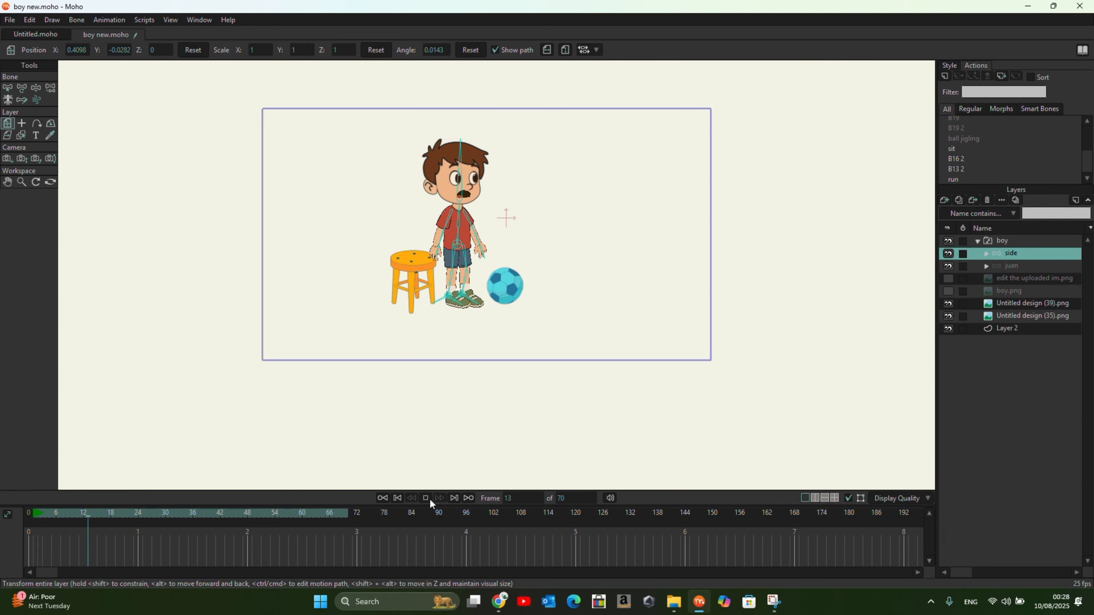
click(397, 498)
click(38, 516)
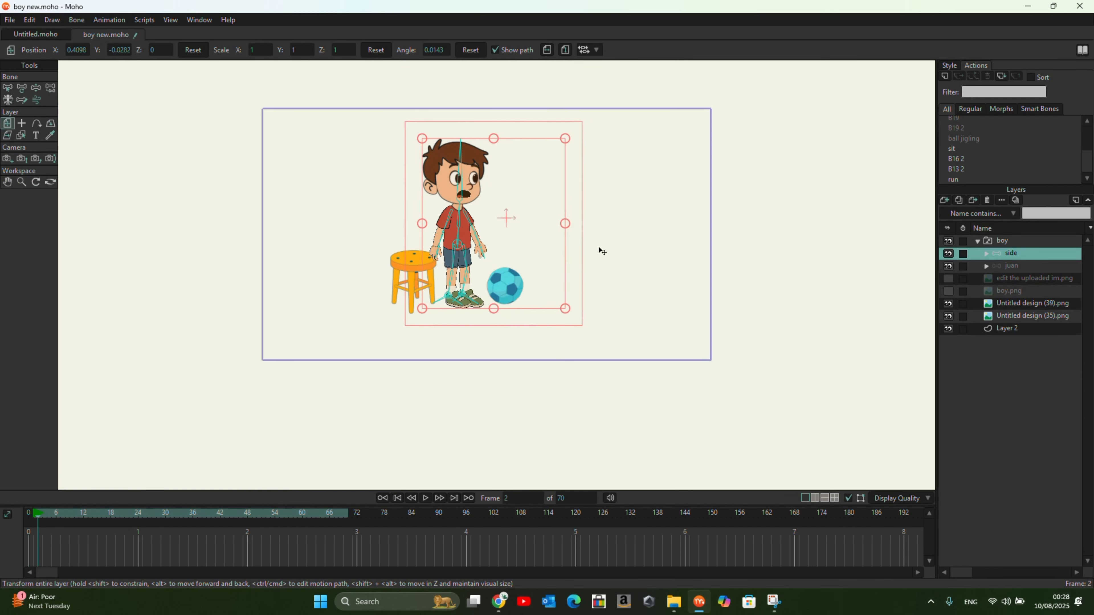
Step: Using Manipulate Bones, lean the boy slightly forward at frame 2 and pose a kick wind-up at frame 6 with one leg swung back
click(37, 89)
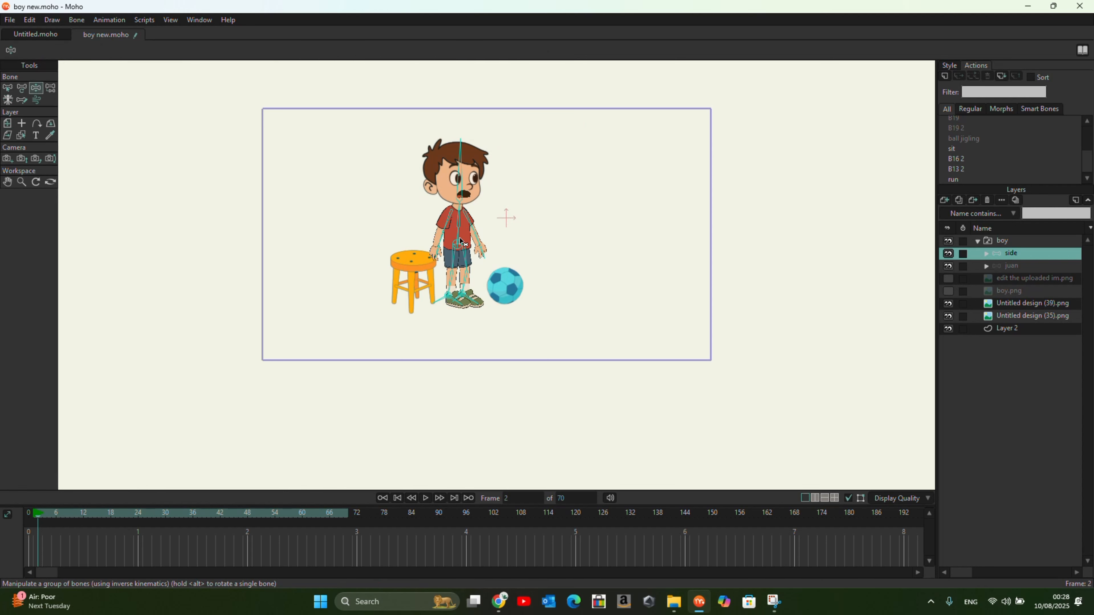
drag(458, 214, 462, 214)
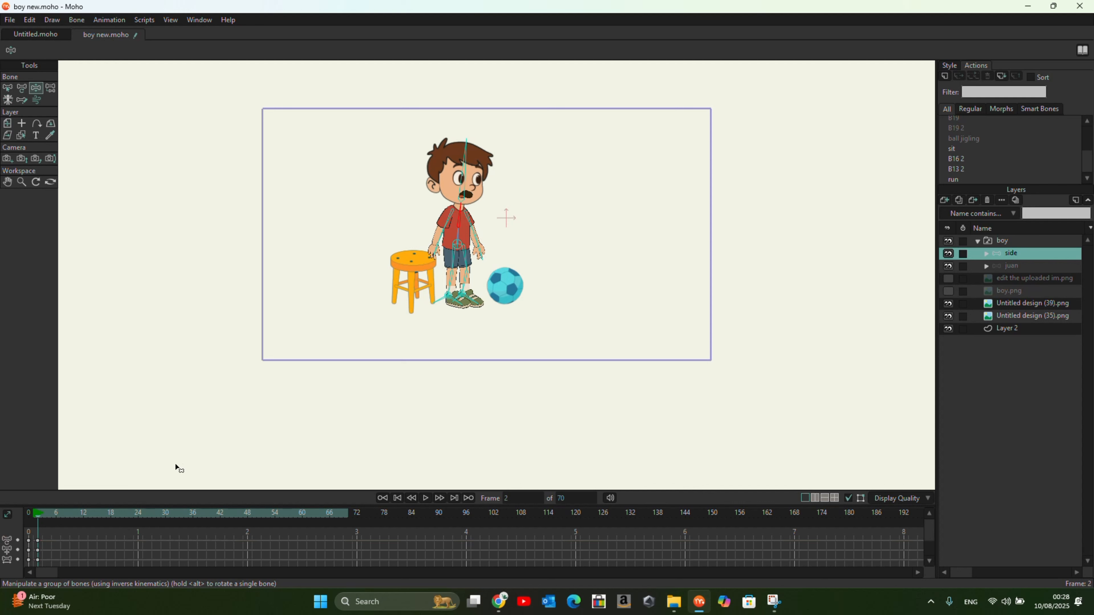
click(56, 516)
click(465, 283)
click(457, 247)
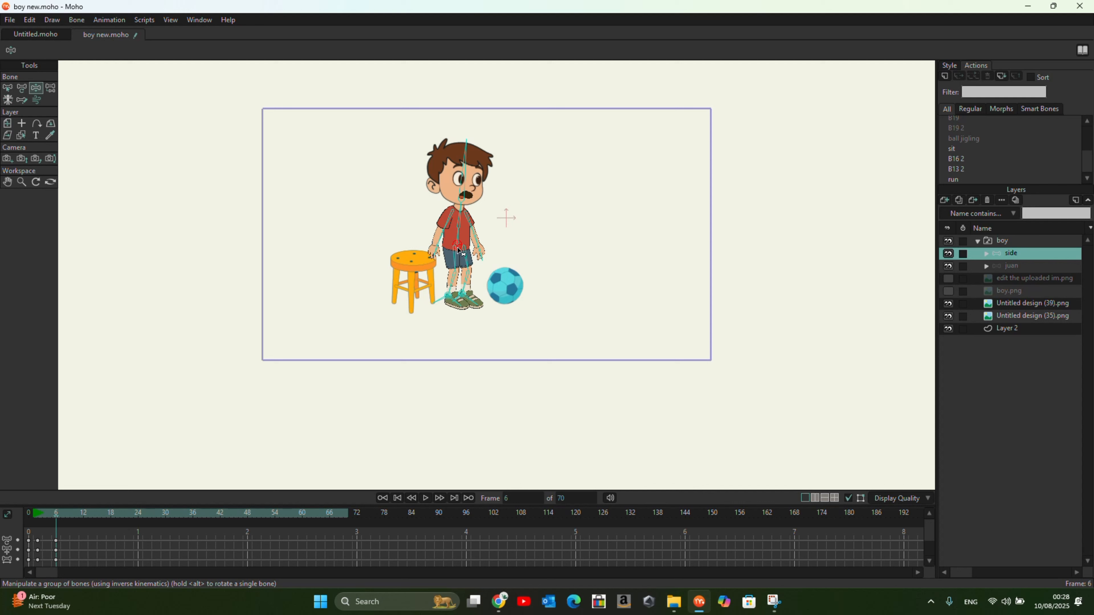
drag(459, 250, 459, 255)
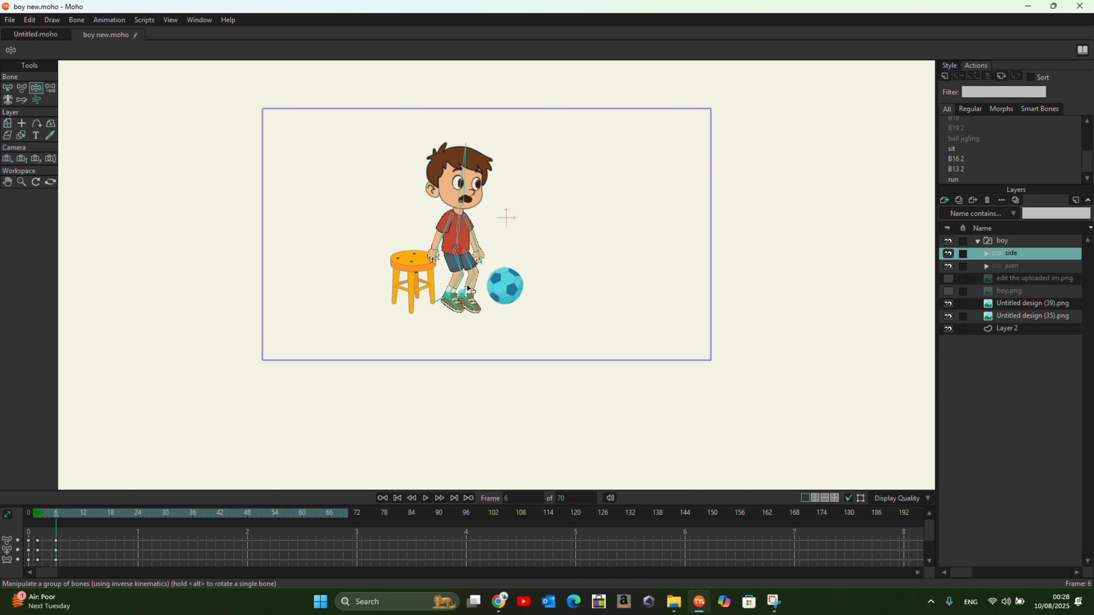
drag(464, 281, 437, 262)
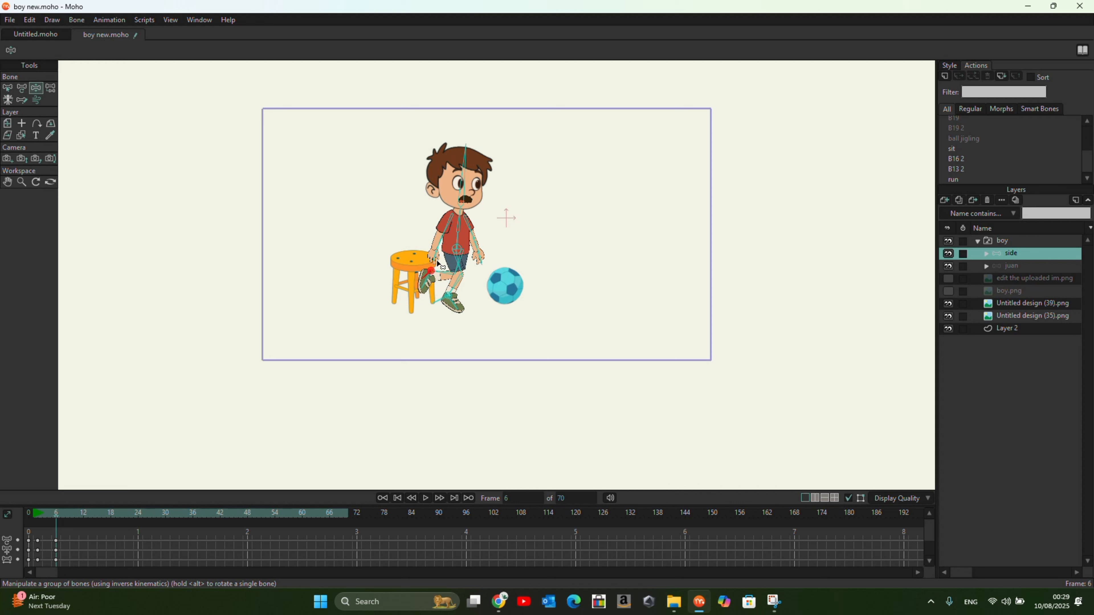
drag(464, 176, 478, 167)
drag(440, 240, 482, 237)
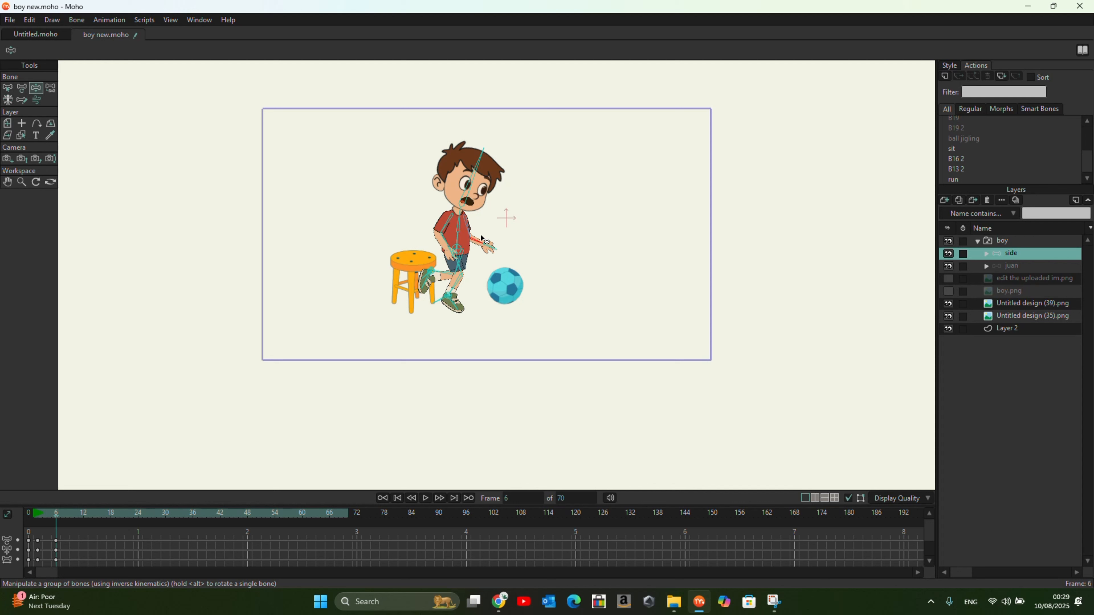
Step: At frame 11, swing the boy's raised leg forward so that his foot meets the ball
drag(56, 518, 80, 520)
drag(430, 274, 488, 295)
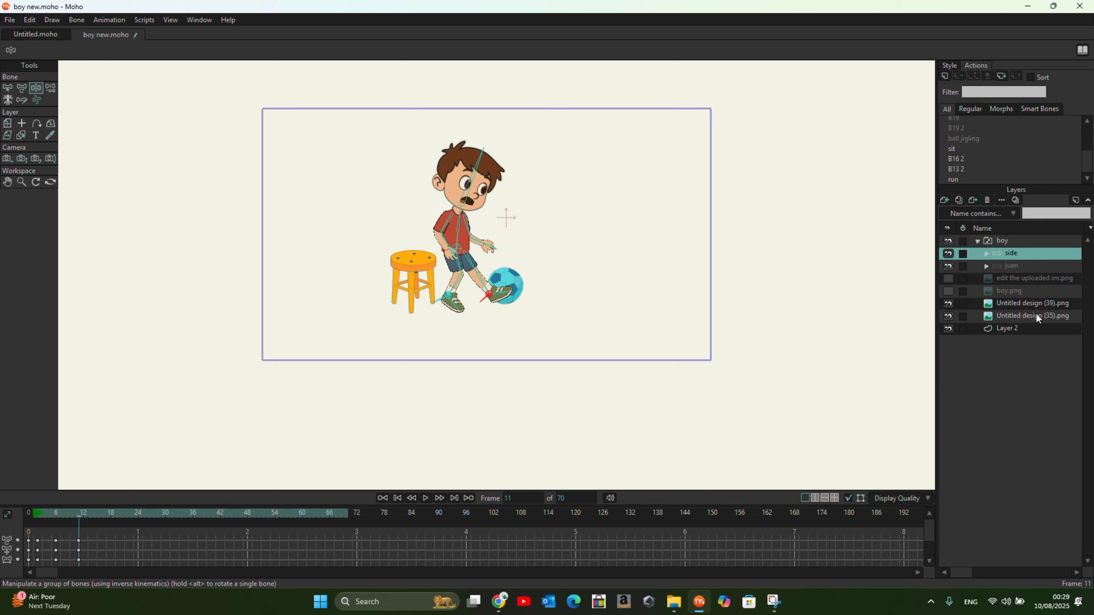
Step: Move the ball layer Untitled design (35) above the boy group and play back the side layer's kick from the start
click(1022, 304)
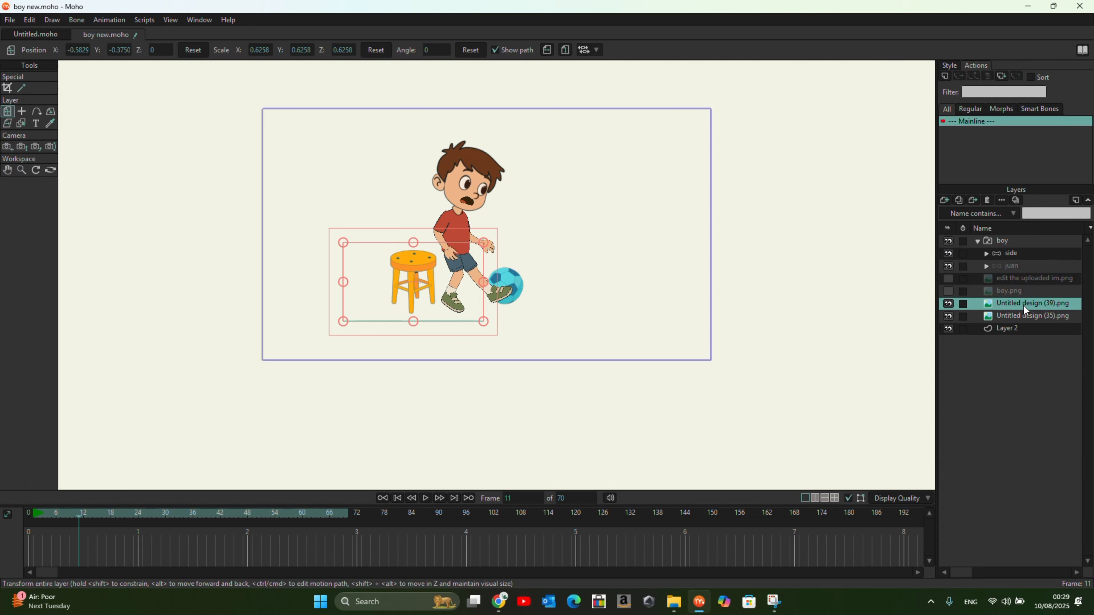
click(1028, 315)
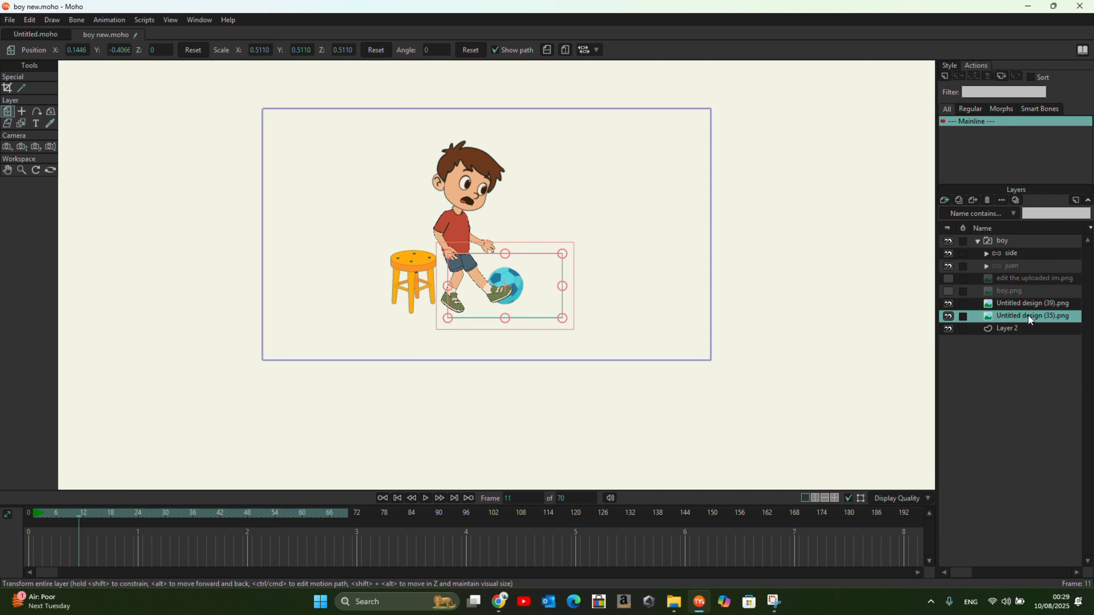
drag(1028, 316, 999, 236)
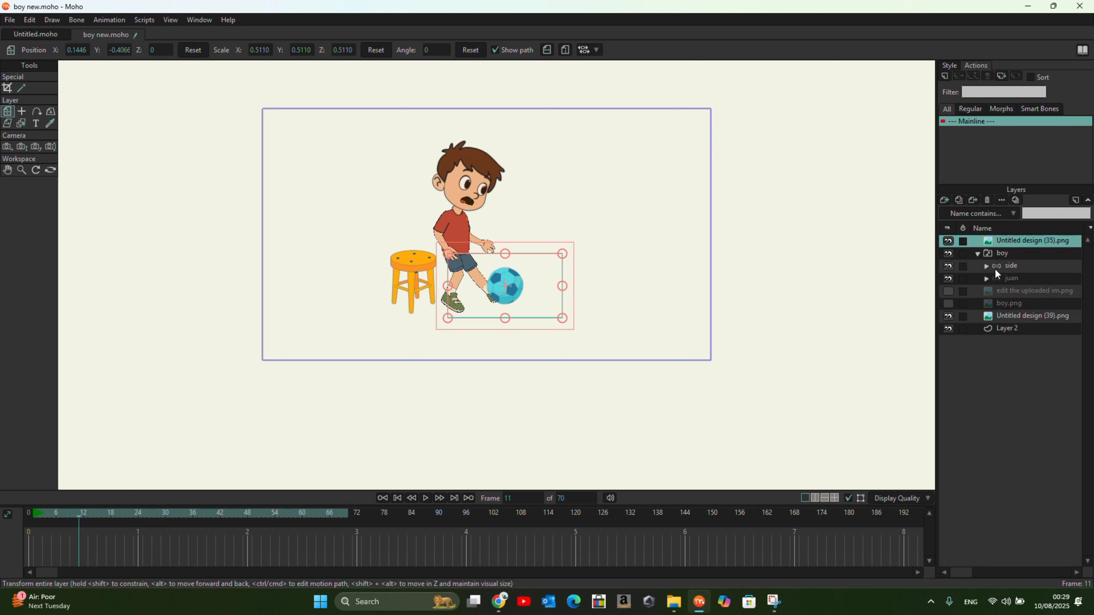
click(1009, 267)
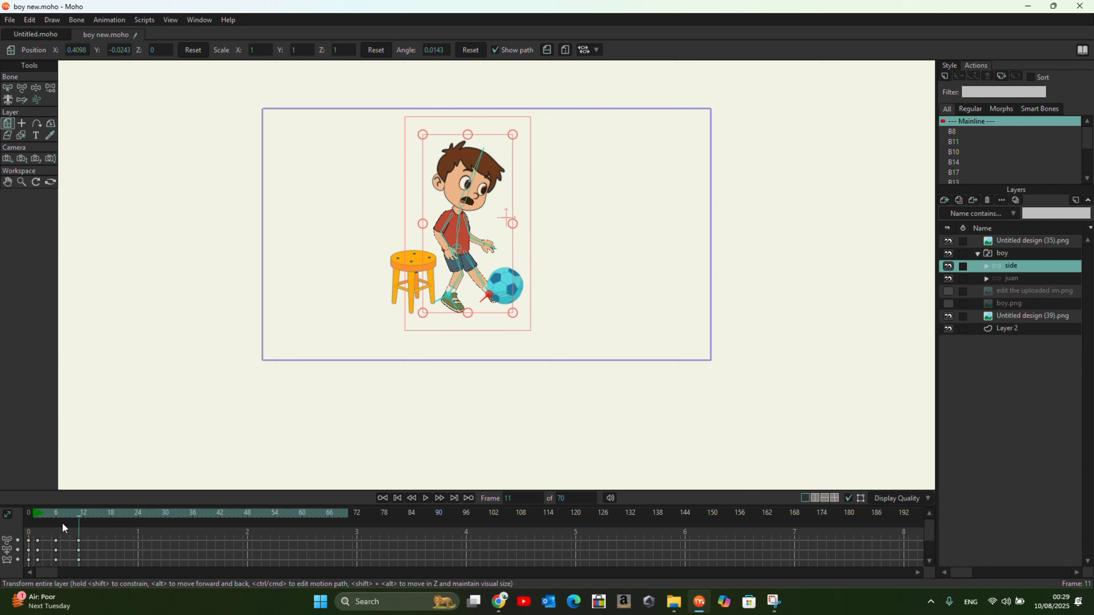
drag(78, 516, 35, 525)
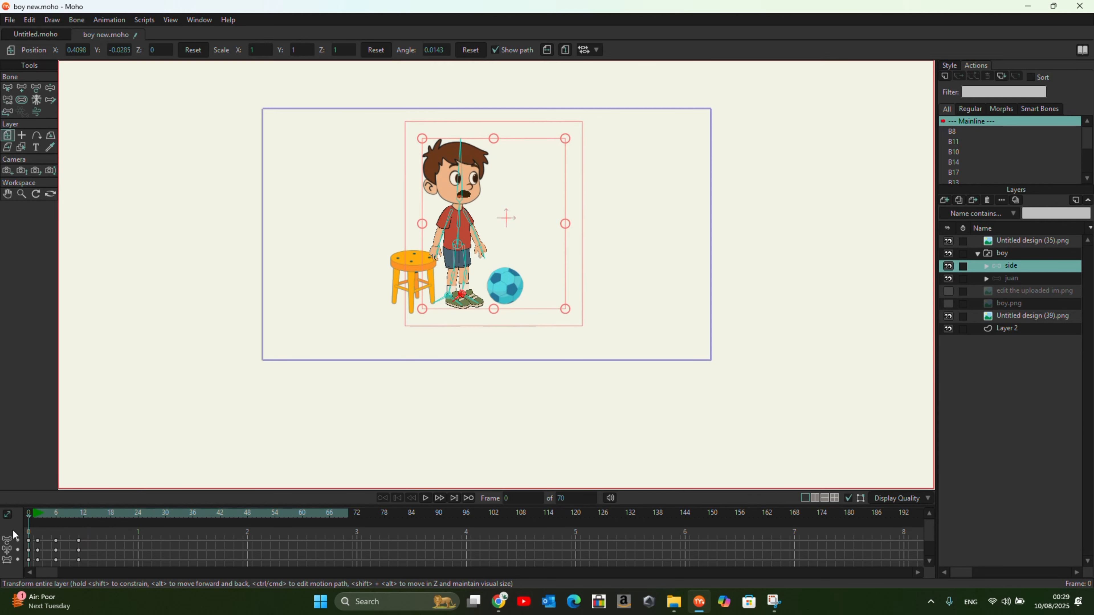
click(425, 499)
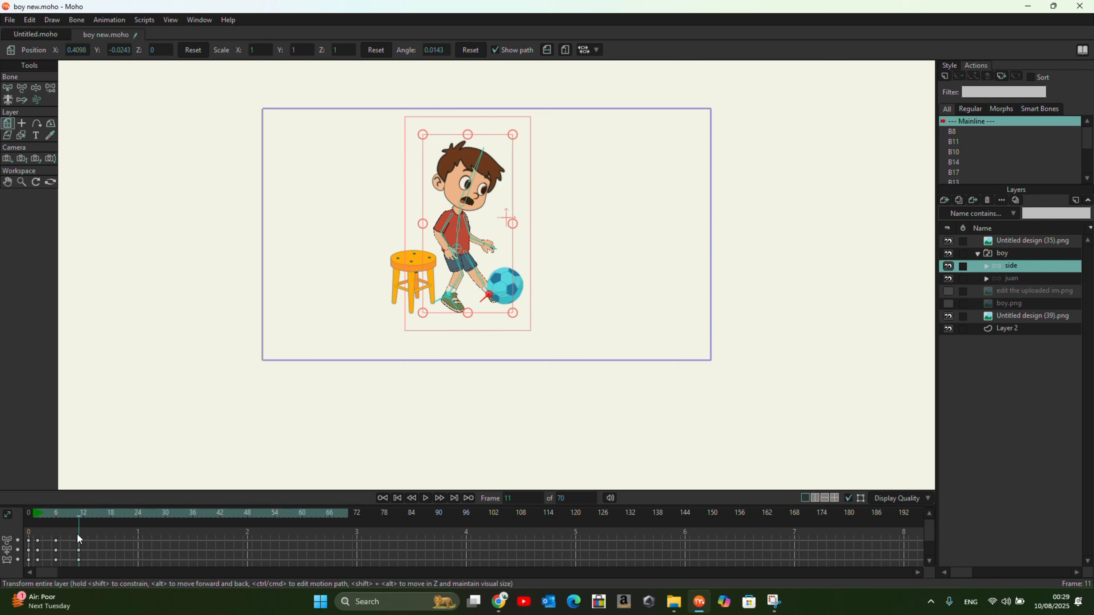
Step: Try keyframing the ball at frame 11 and moving it up outside the camera frame at frame 24, rotated about -2600 degrees
click(1013, 235)
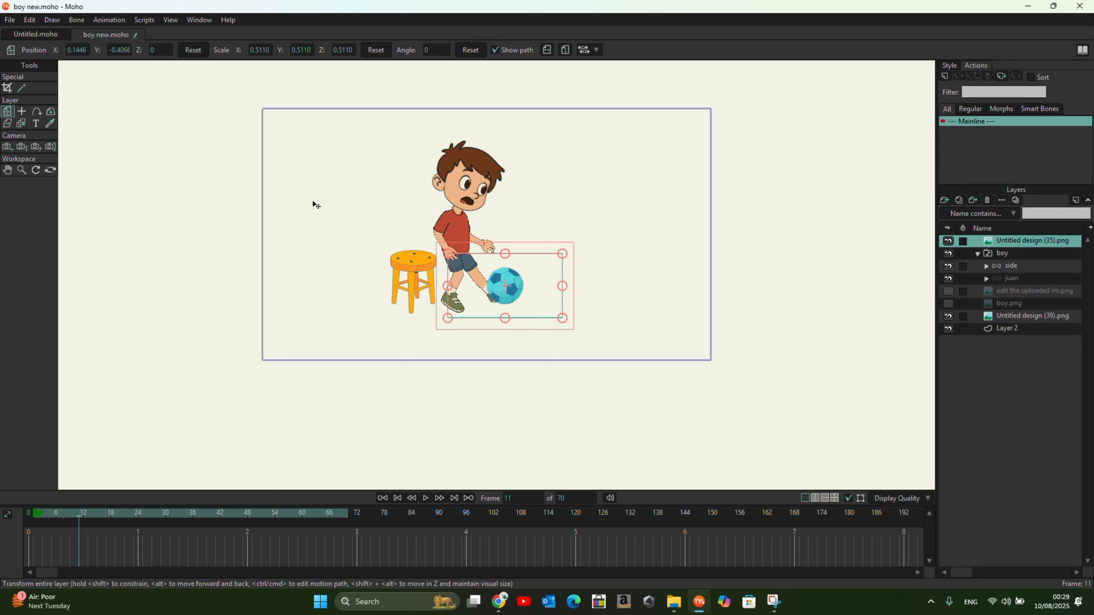
click(503, 282)
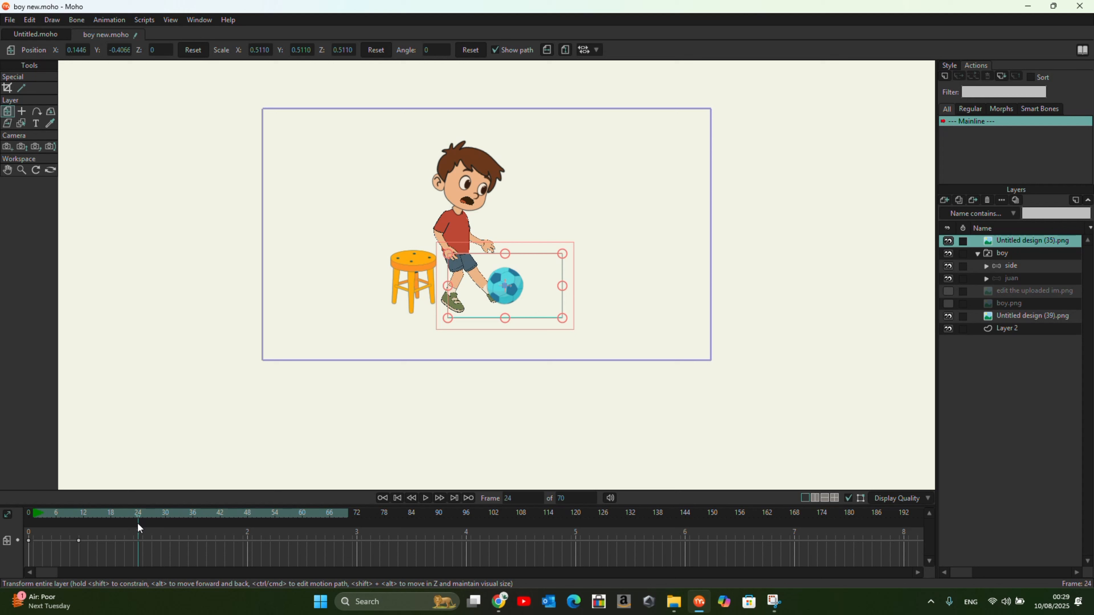
drag(515, 301, 766, 182)
drag(825, 205, 795, 218)
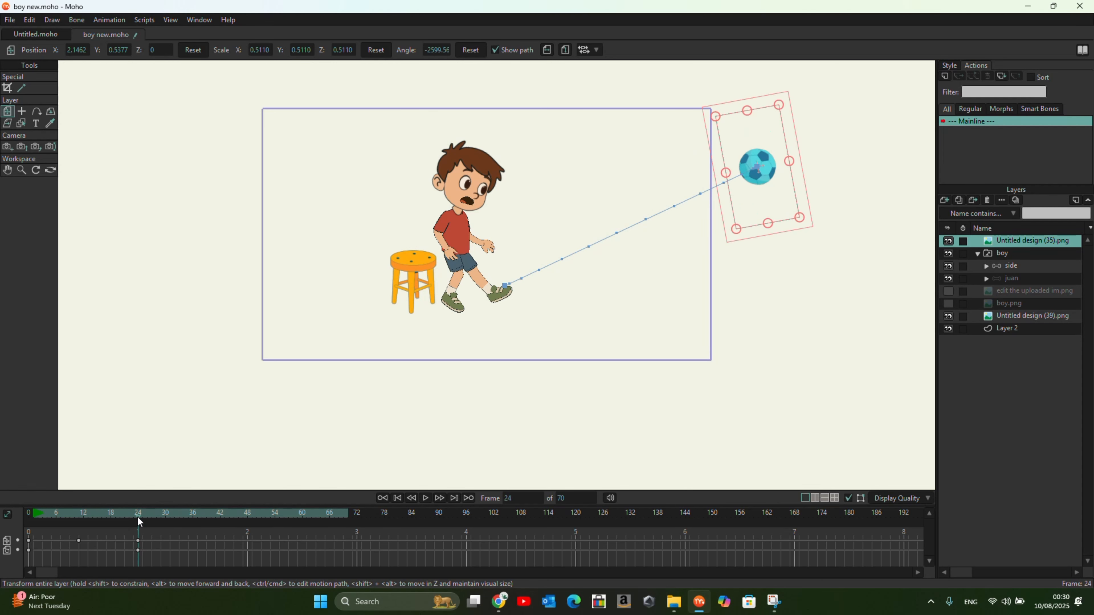
Step: Play back the kick twice from frame 0 to check the ball's flight
click(399, 498)
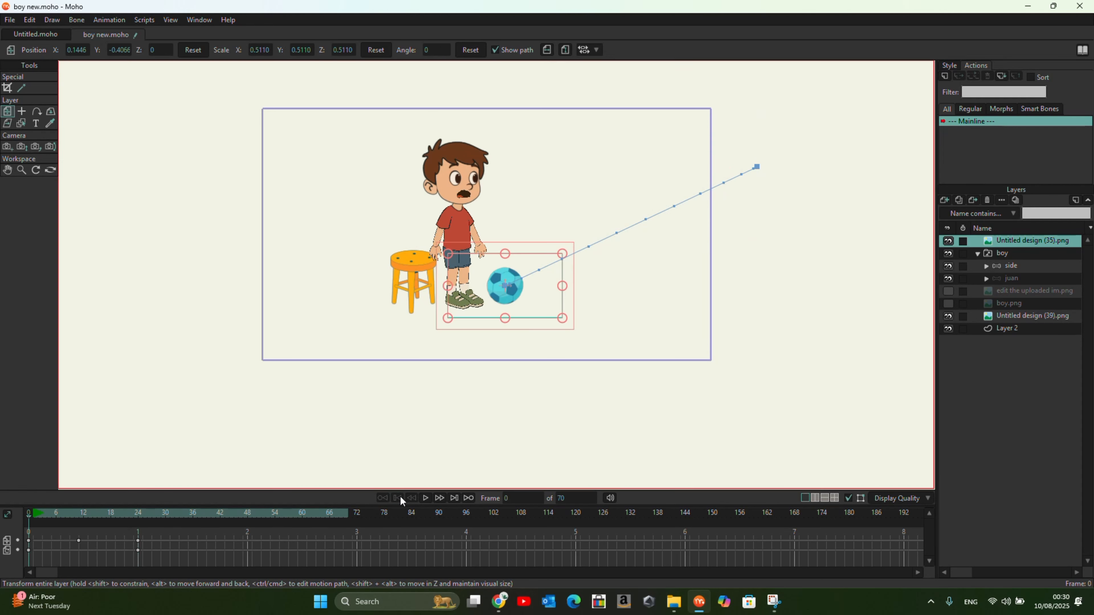
click(425, 498)
click(425, 498)
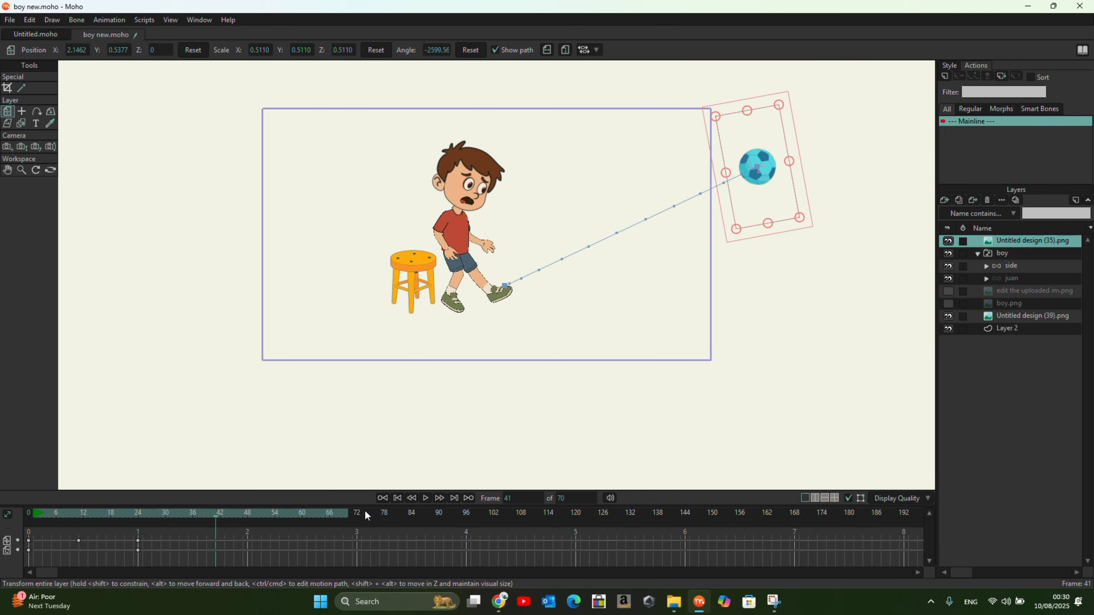
click(398, 498)
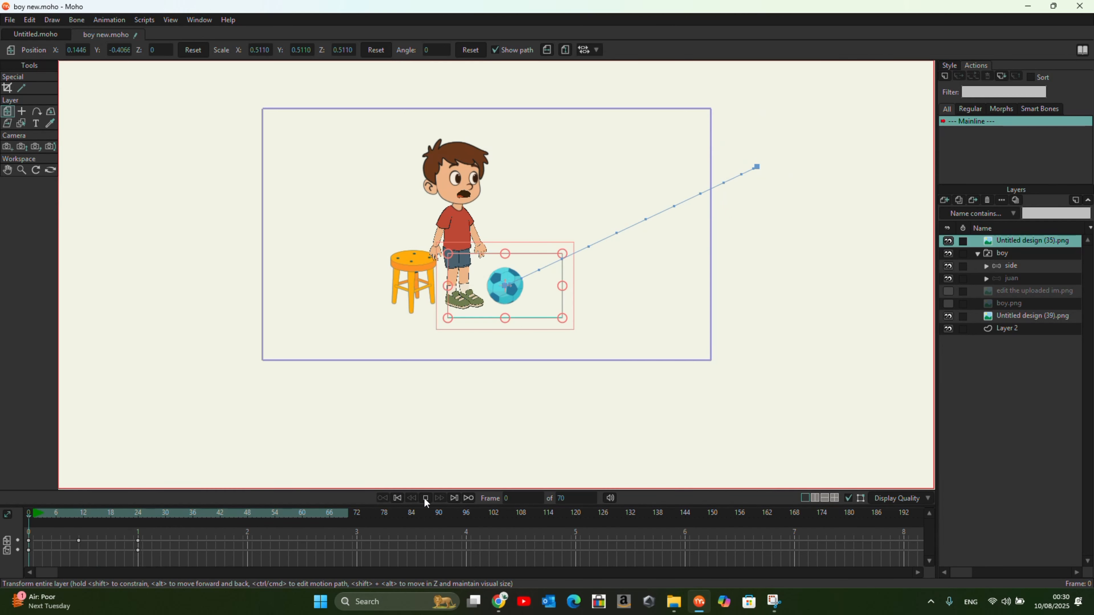
click(425, 498)
Step: Go back to frame 11 and delete all of the ball layer's keyframes
drag(114, 520, 81, 525)
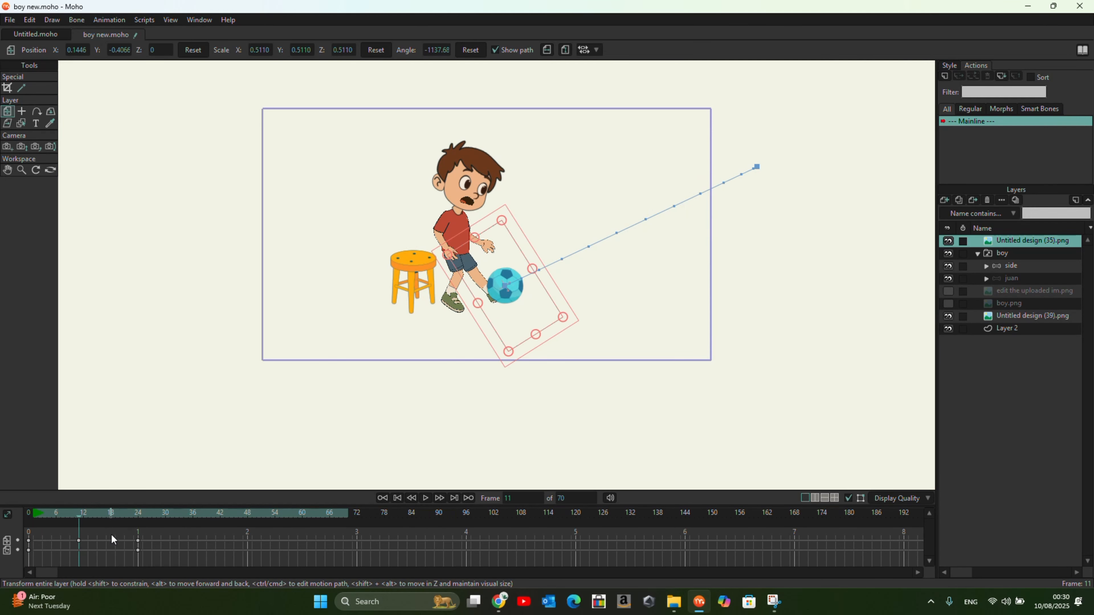
drag(162, 532, 1, 611)
key(Delete)
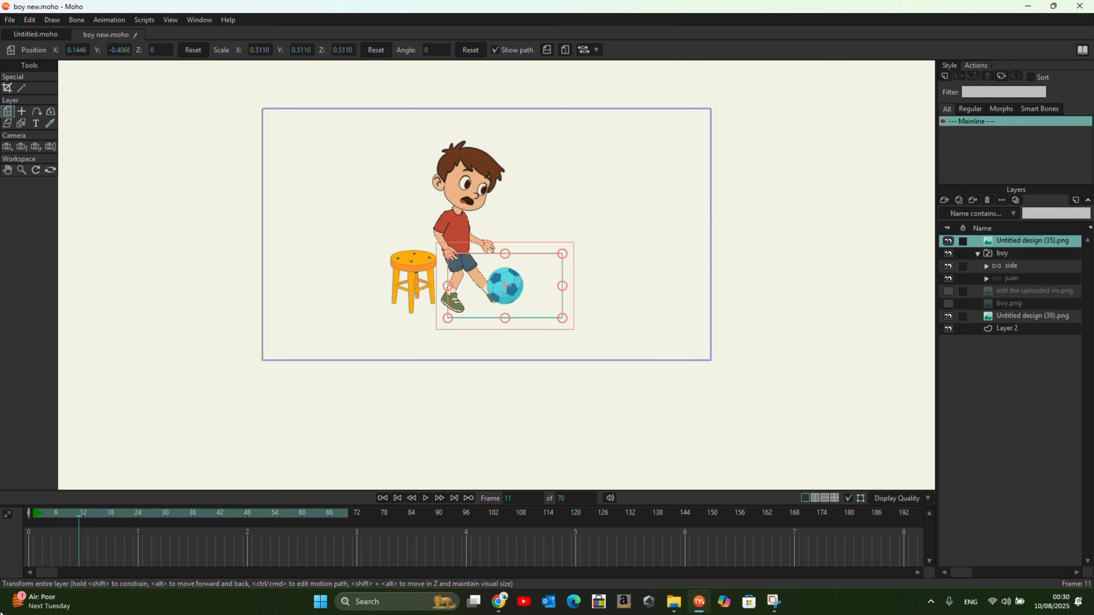
Step: Try moving the ball outside the camera frame at frame 12 and rotating it about -1202 degrees at frame 22, with scale about 0.48
click(505, 280)
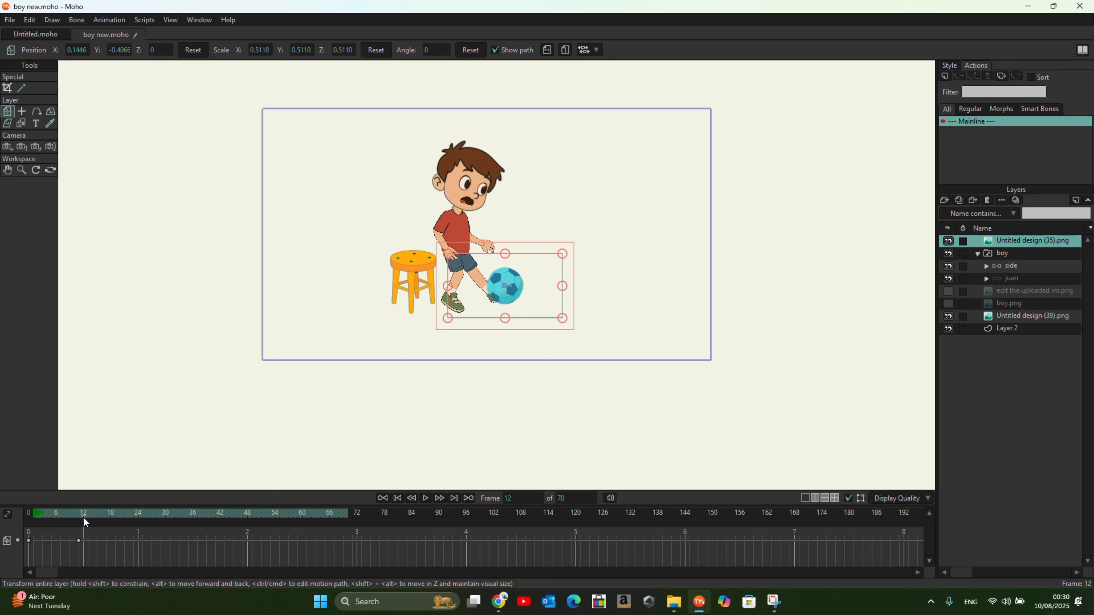
click(508, 296)
drag(507, 295, 782, 159)
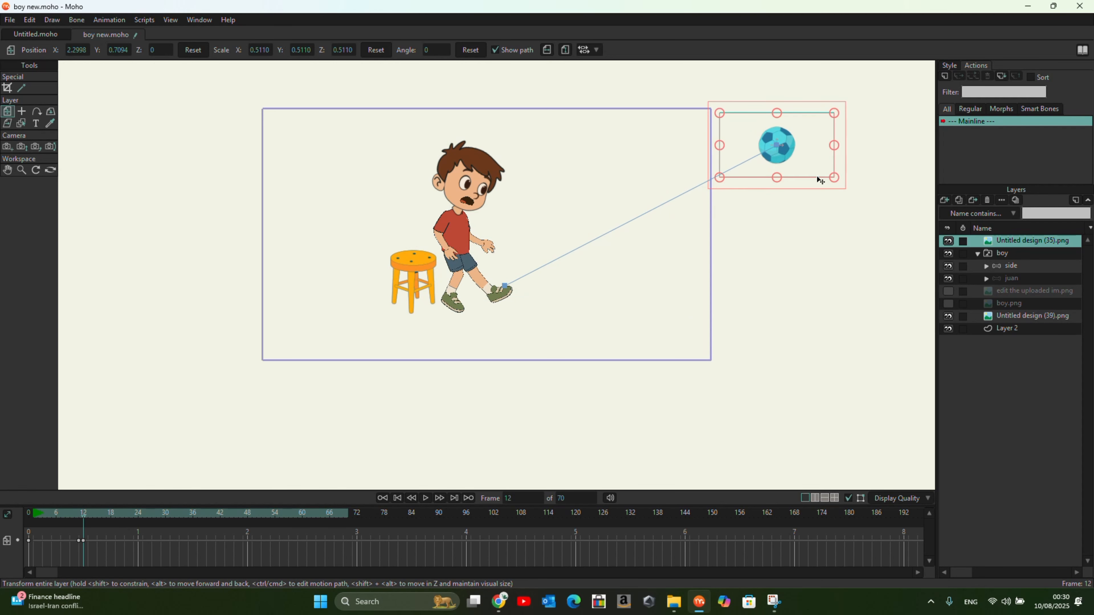
drag(84, 515, 130, 516)
drag(835, 179, 198, 426)
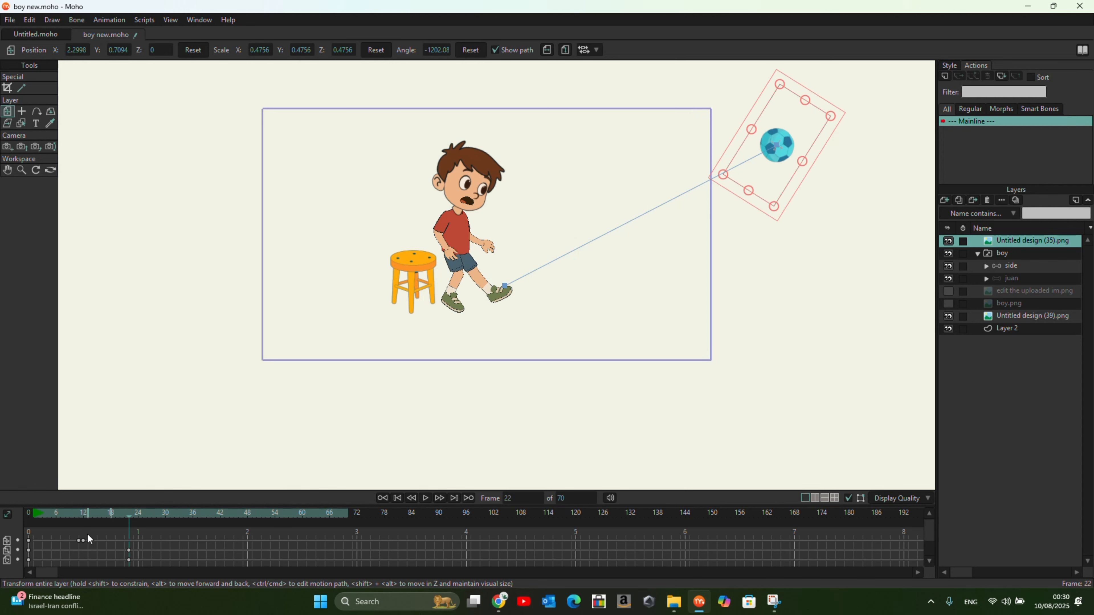
drag(126, 531, 79, 547)
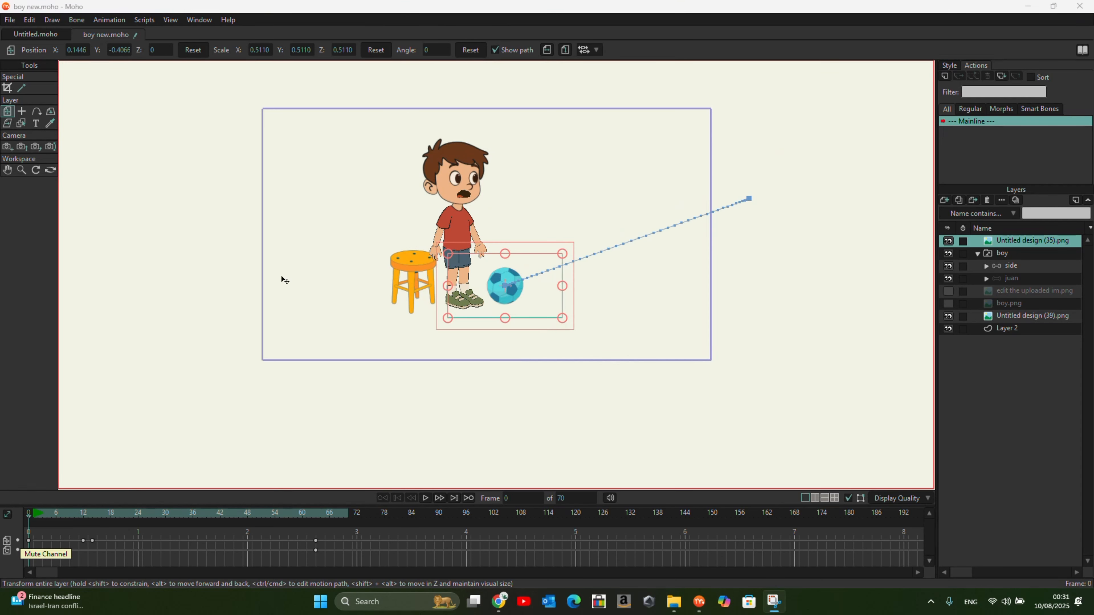
Step: Play back the revised ball flight from the start and scrub back to frame 14
click(426, 498)
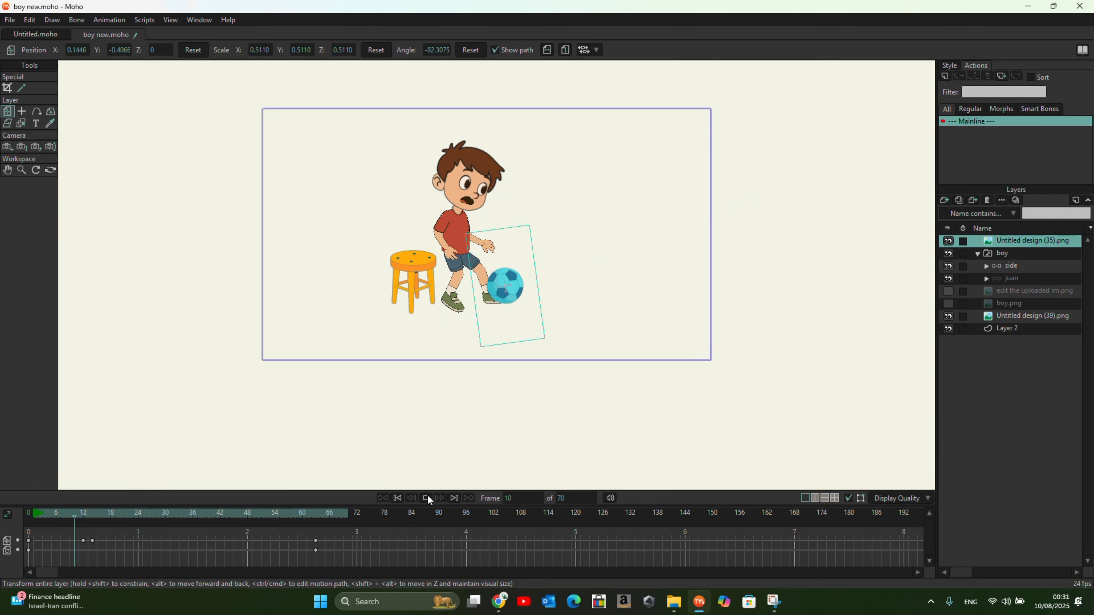
click(427, 499)
drag(199, 520, 88, 586)
Step: Delete the ball's last pair of keyframes and, at frame 14, move it beyond the camera frame to about X 2.49, Y -0.05
click(315, 541)
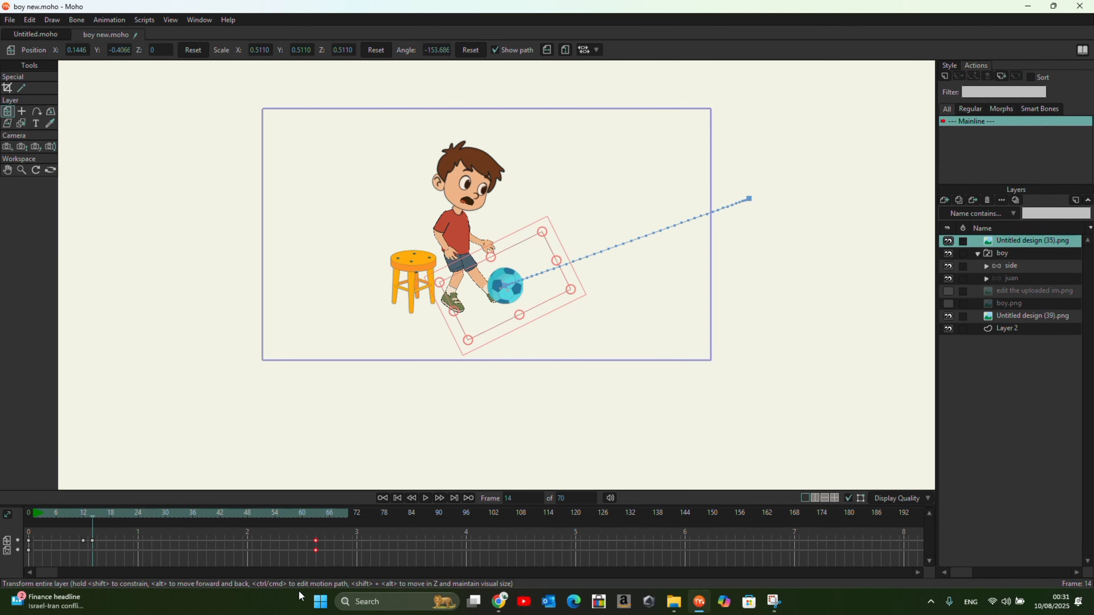
key(Delete)
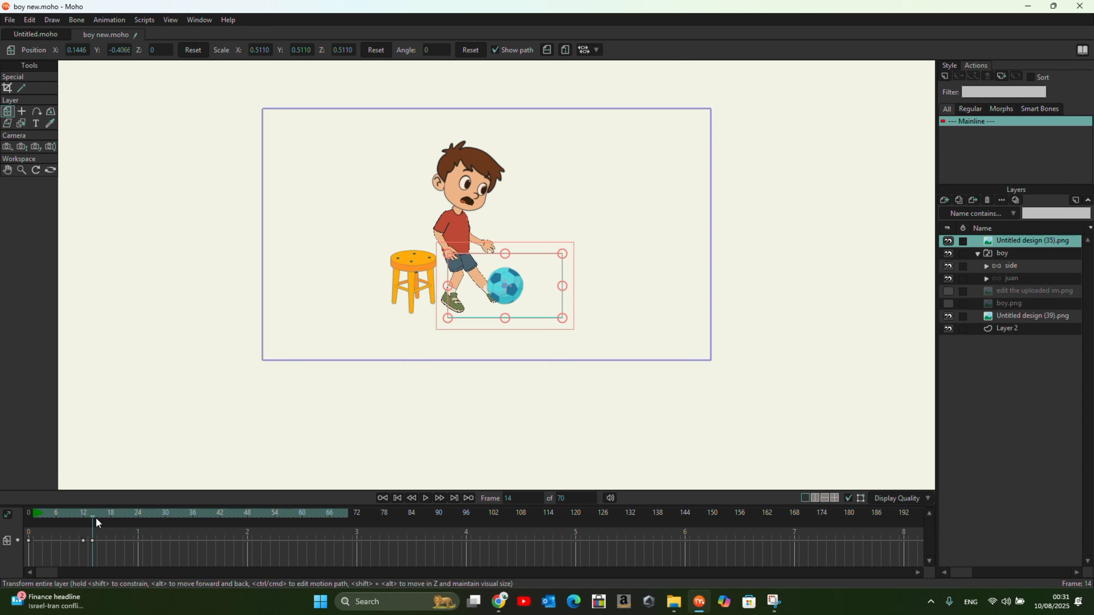
drag(93, 515, 77, 546)
drag(505, 286, 801, 240)
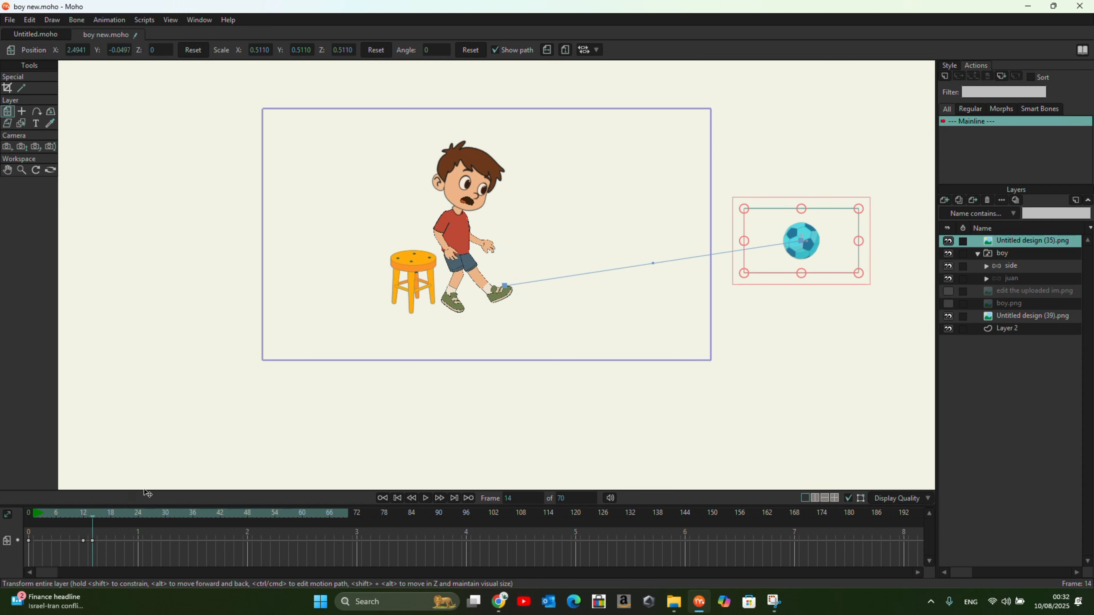
Step: Scrub through and replay the kick to check the timing of the ball's fast exit
drag(94, 518, 30, 524)
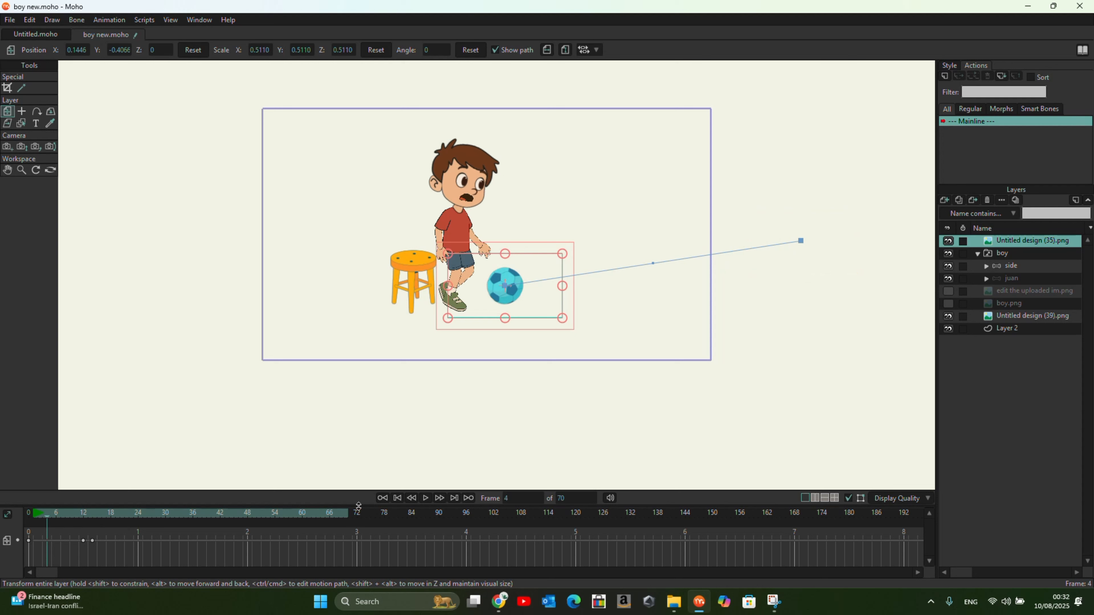
click(426, 498)
click(425, 498)
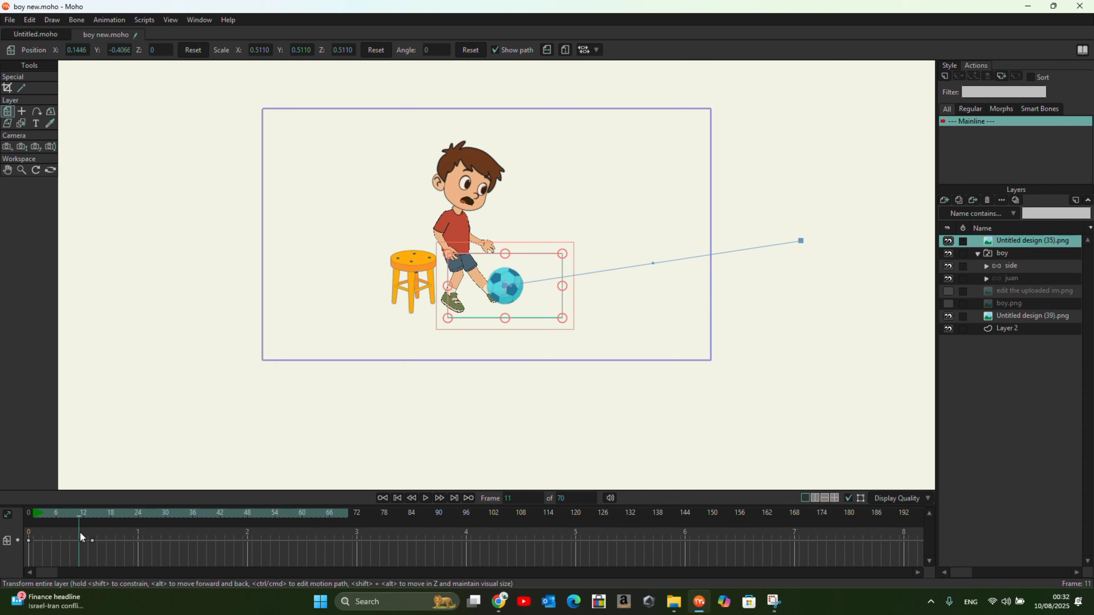
click(426, 498)
click(425, 498)
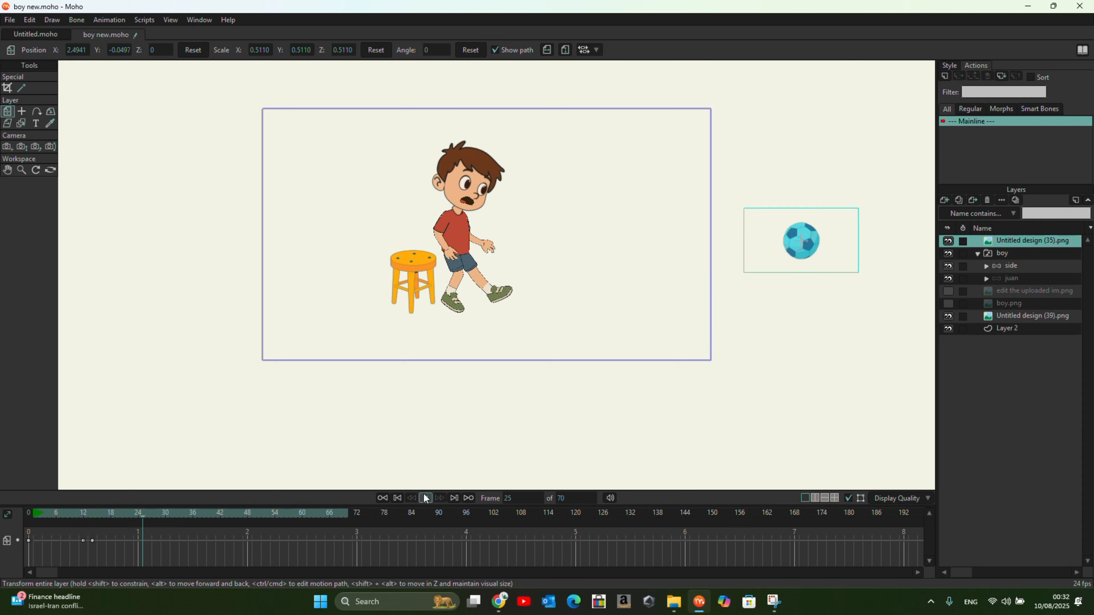
Step: Rotate the ball about -379 degrees at frame 16 and scrub back to frame 12 to check the spin
click(102, 526)
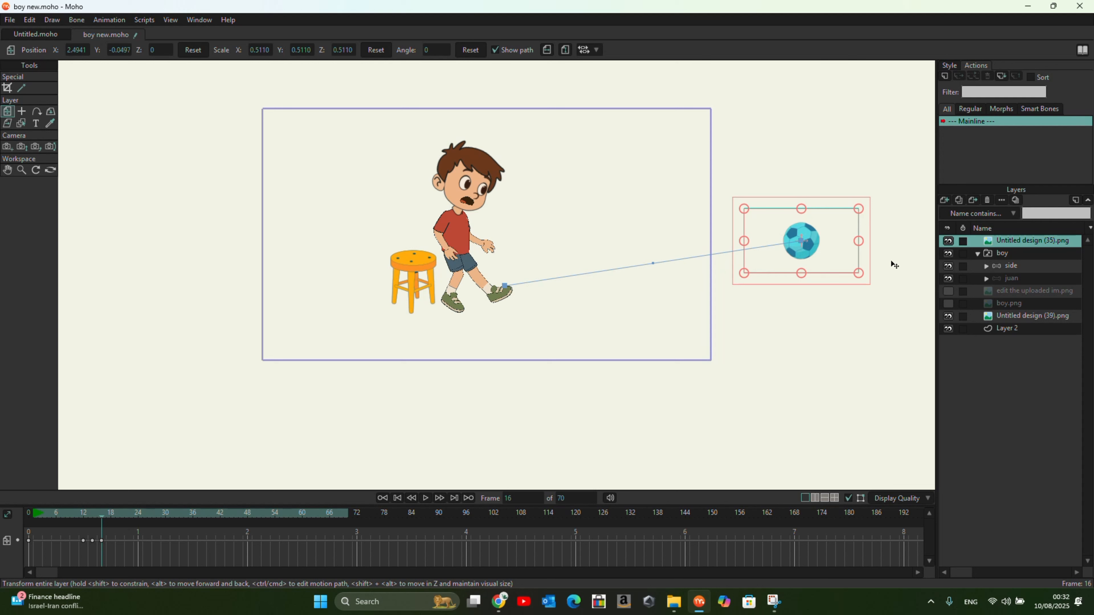
drag(862, 284, 843, 303)
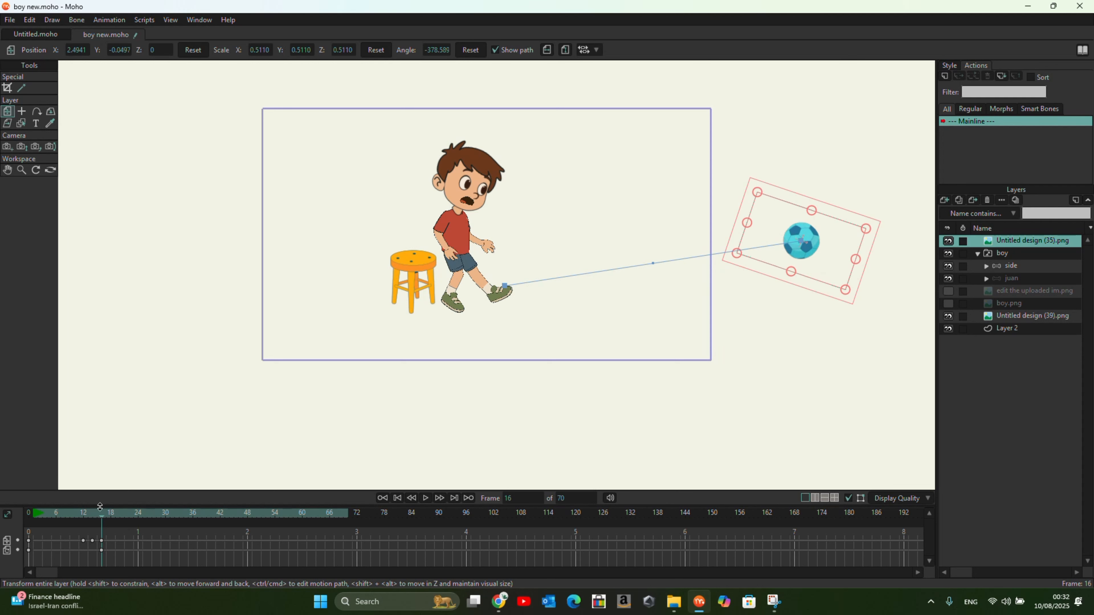
mouse_move(100, 517)
mouse_down()
mouse_move(63, 522)
mouse_move(84, 522)
mouse_up()
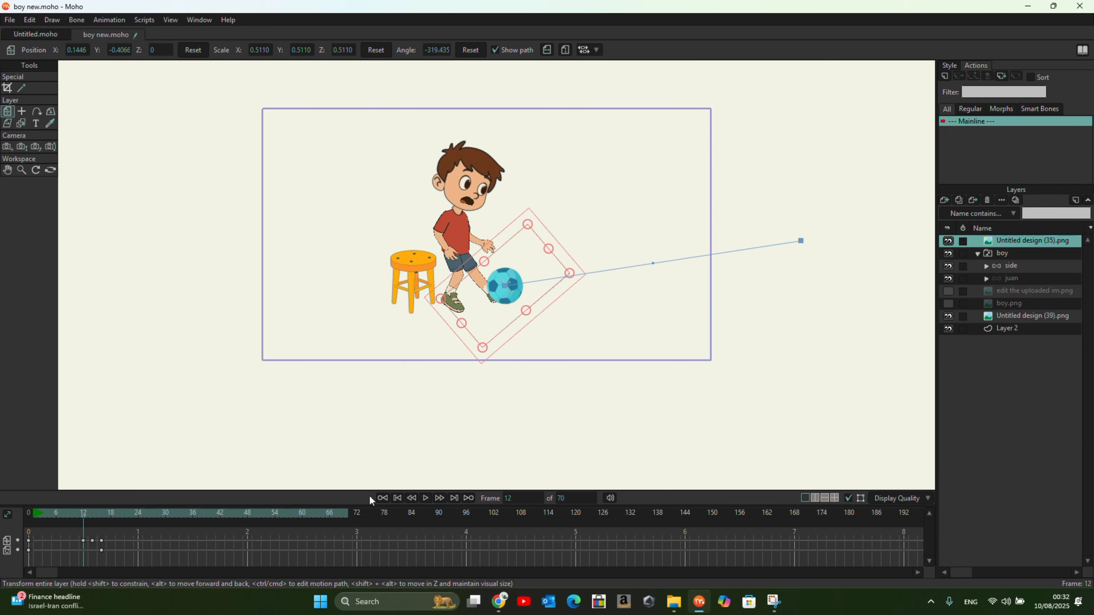
Step: Replay the kick from the start with the boy's side rig selected and scrub back to frame 35
click(427, 498)
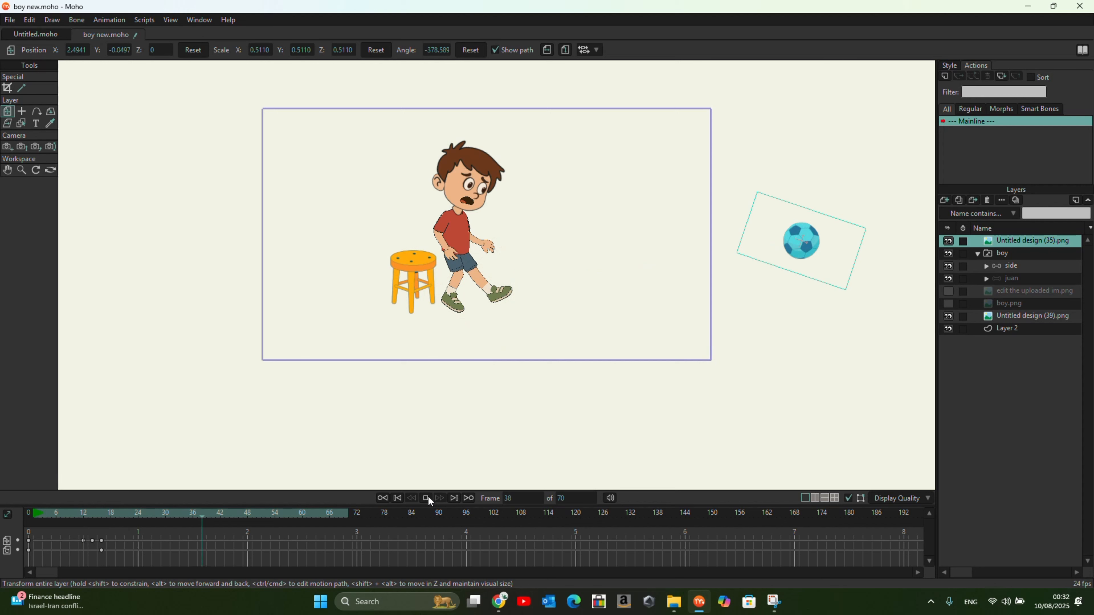
click(397, 498)
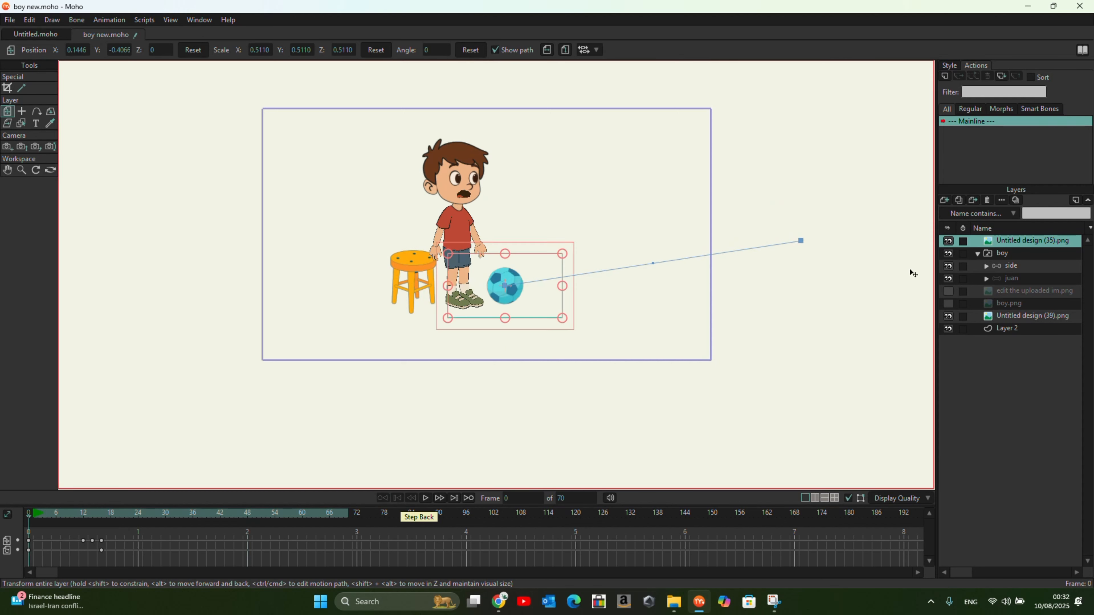
click(1012, 265)
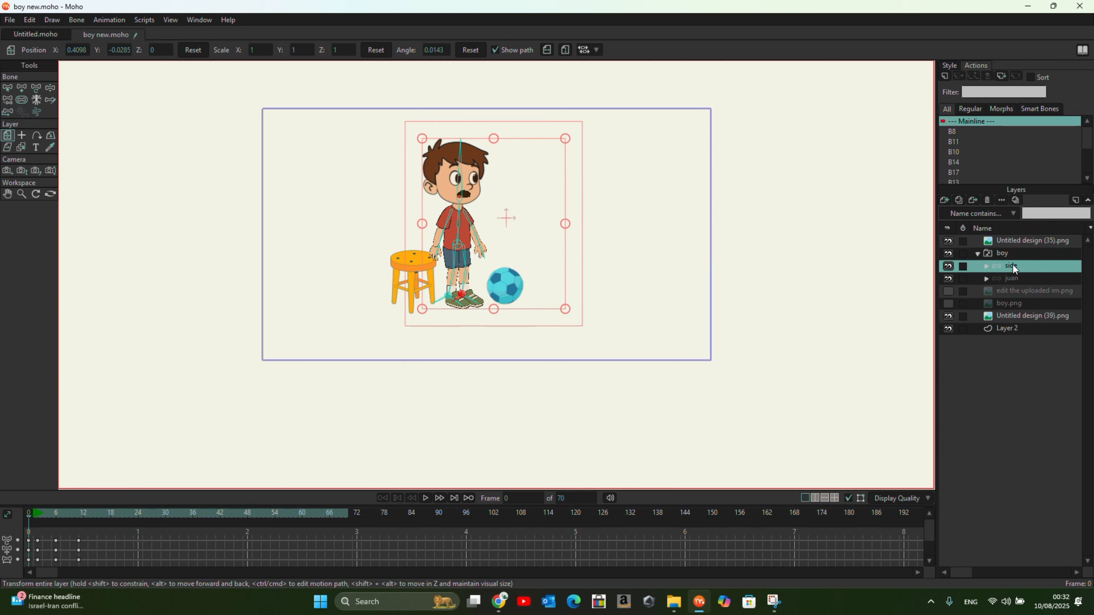
click(425, 498)
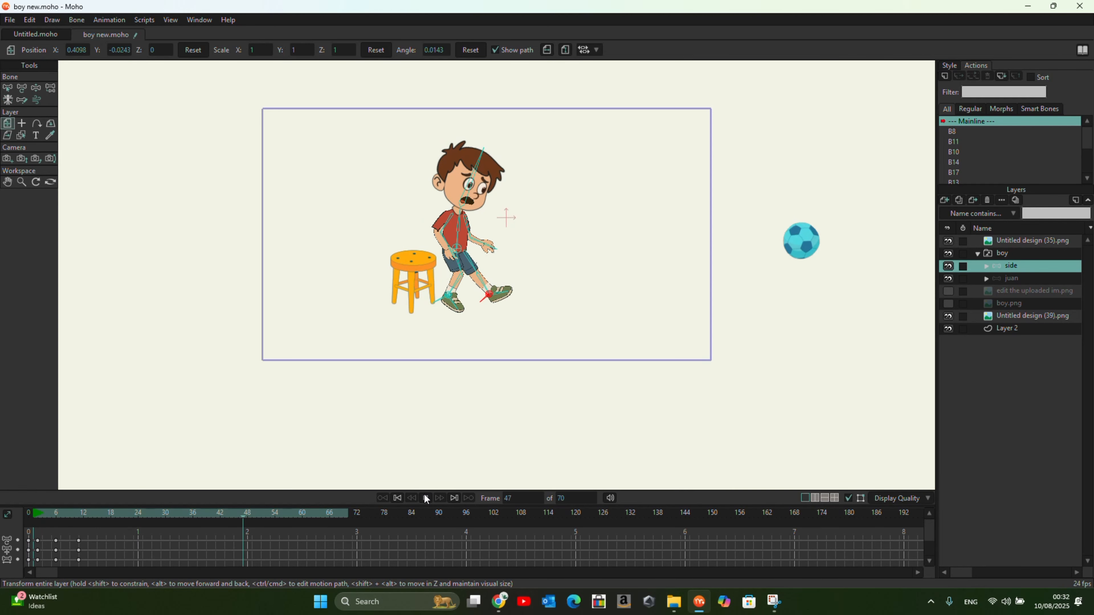
click(426, 498)
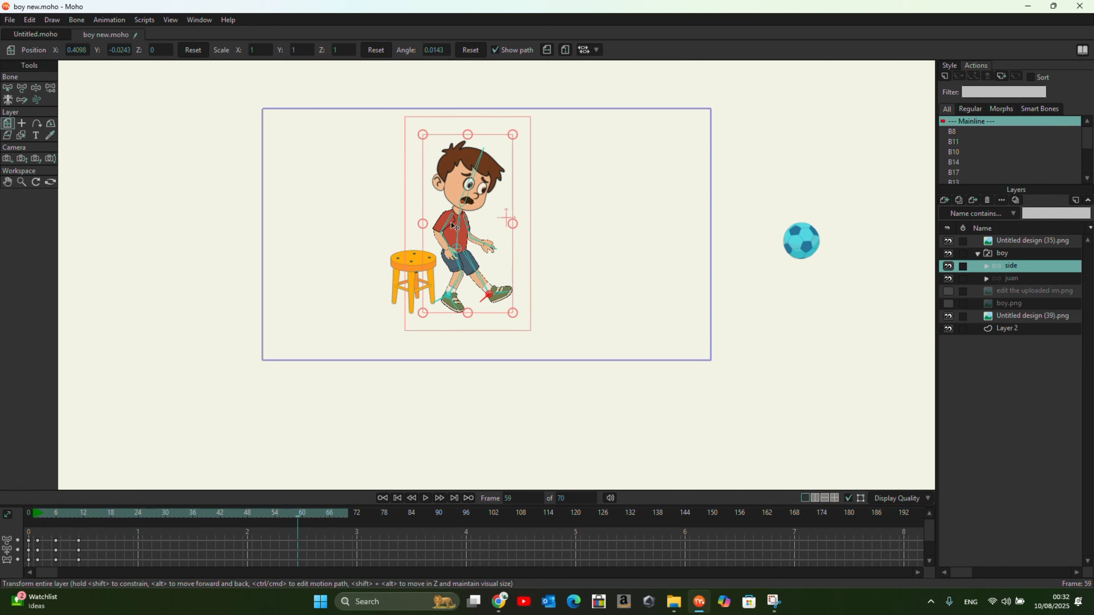
drag(300, 517, 187, 542)
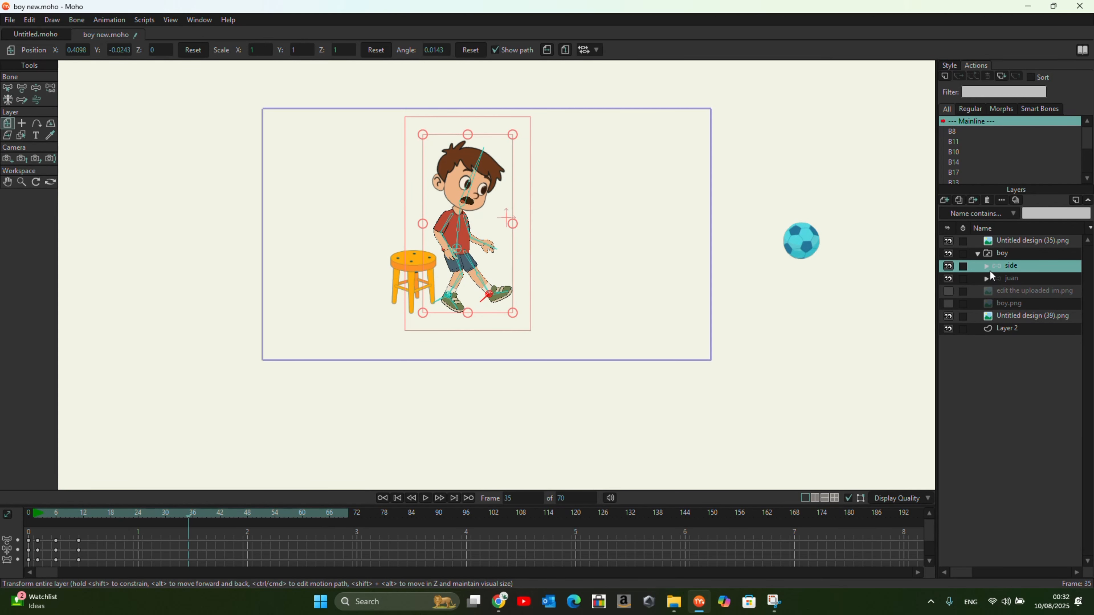
click(398, 499)
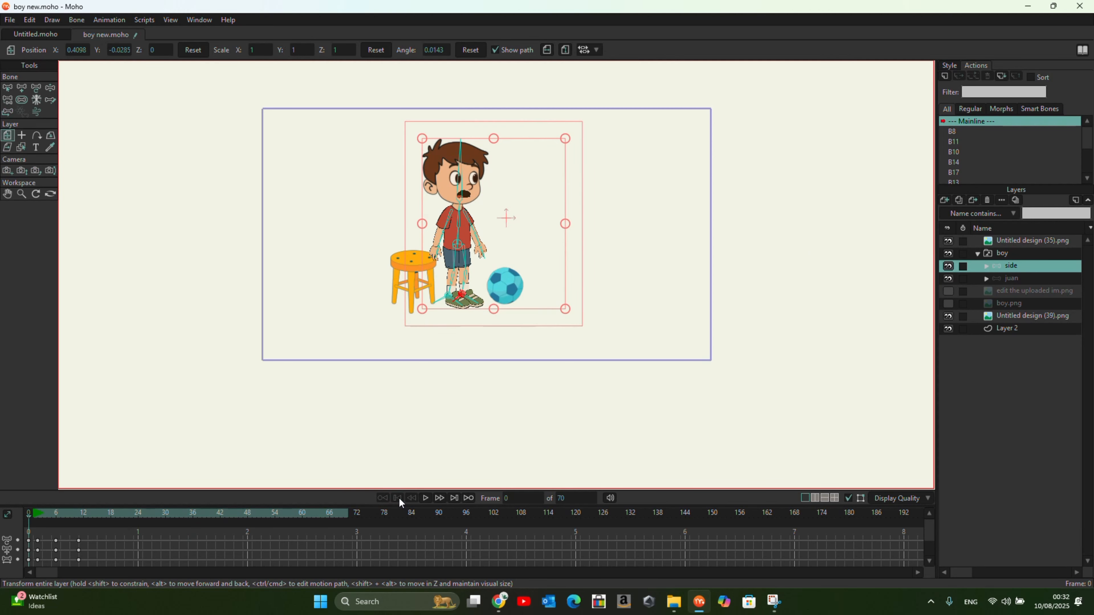
Step: Expand the boy's side rig and delete all keyframes of its shirt layer
click(987, 267)
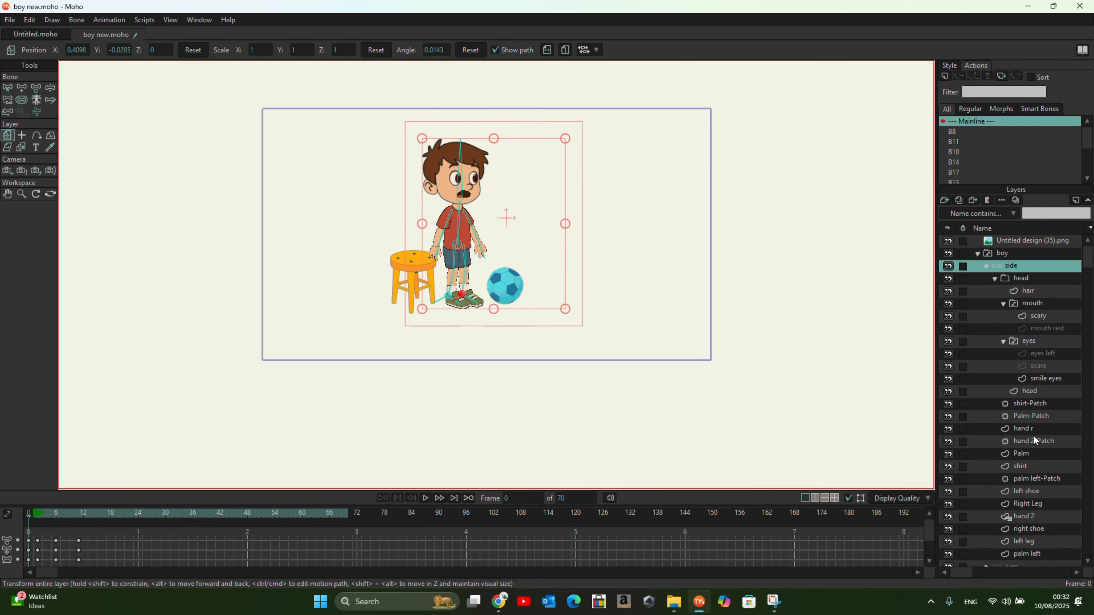
click(1024, 467)
drag(299, 538, 4, 603)
key(Delete)
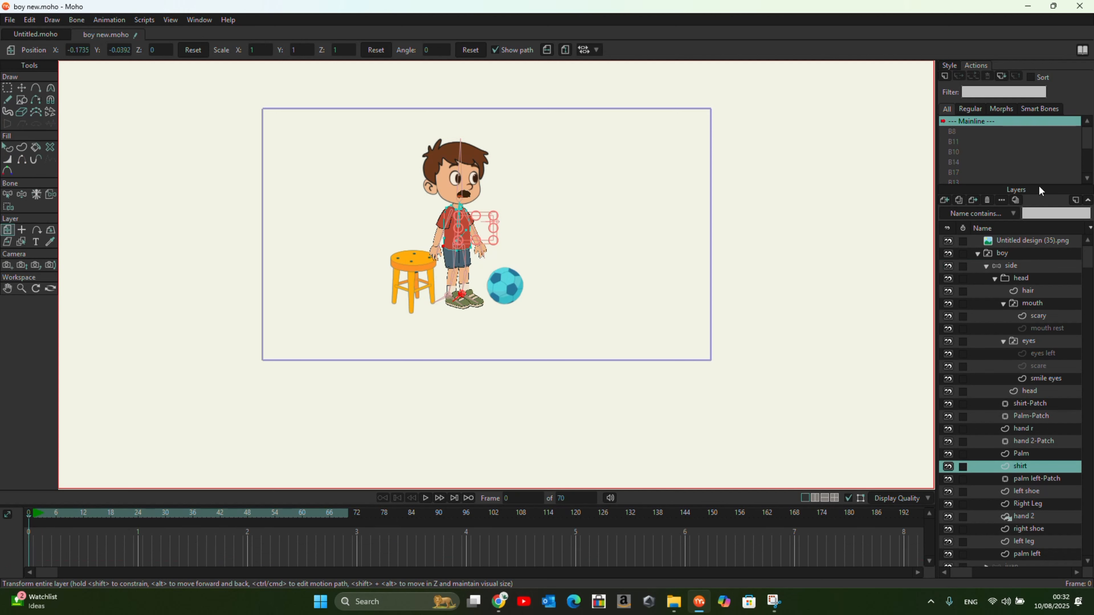
Step: Select the hand r layer and replay the kick from the start
click(1035, 429)
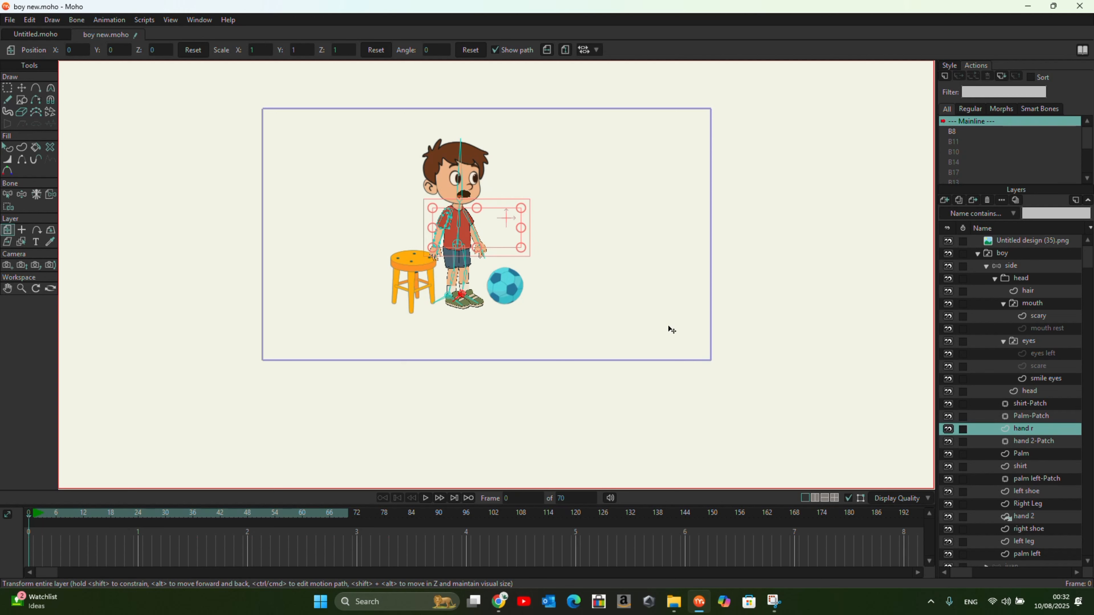
click(425, 498)
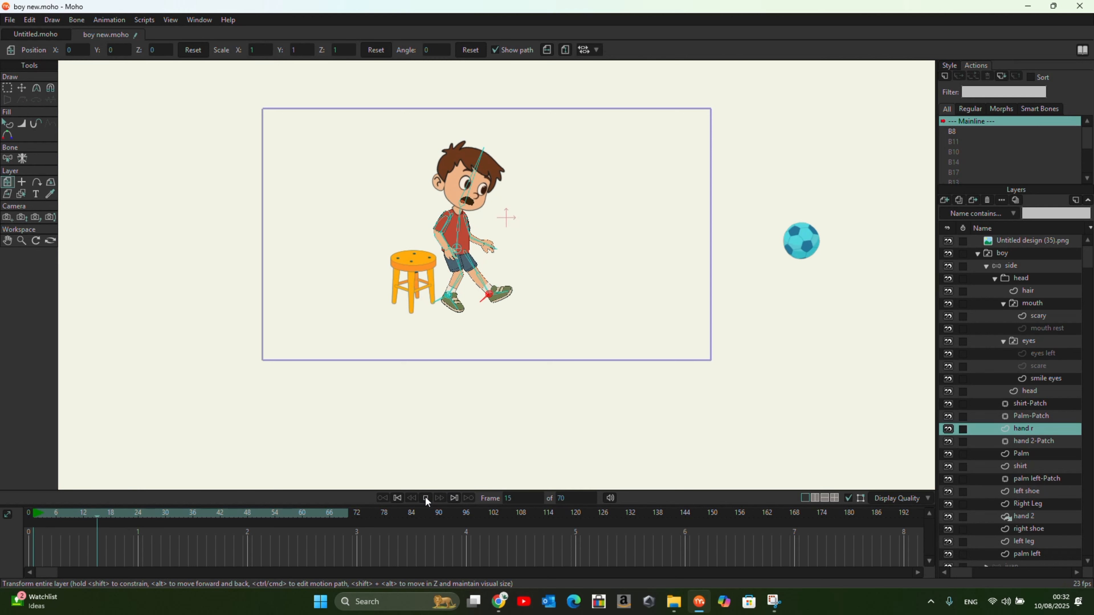
click(425, 498)
click(398, 498)
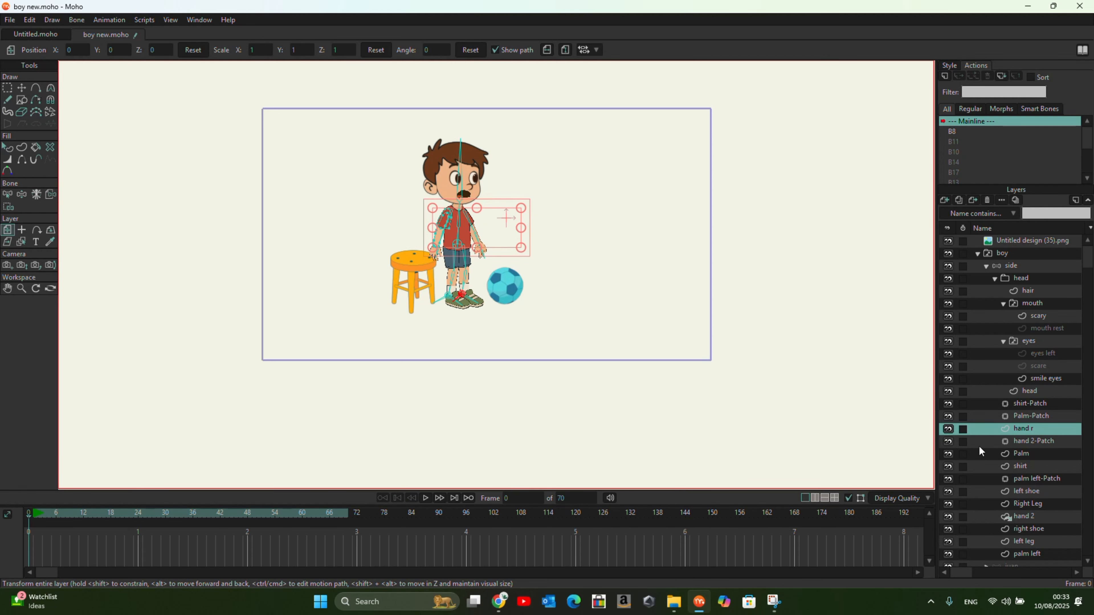
Step: Delete all keyframes of the Right Leg layer, check the left leg layer and replay the kick
click(1043, 503)
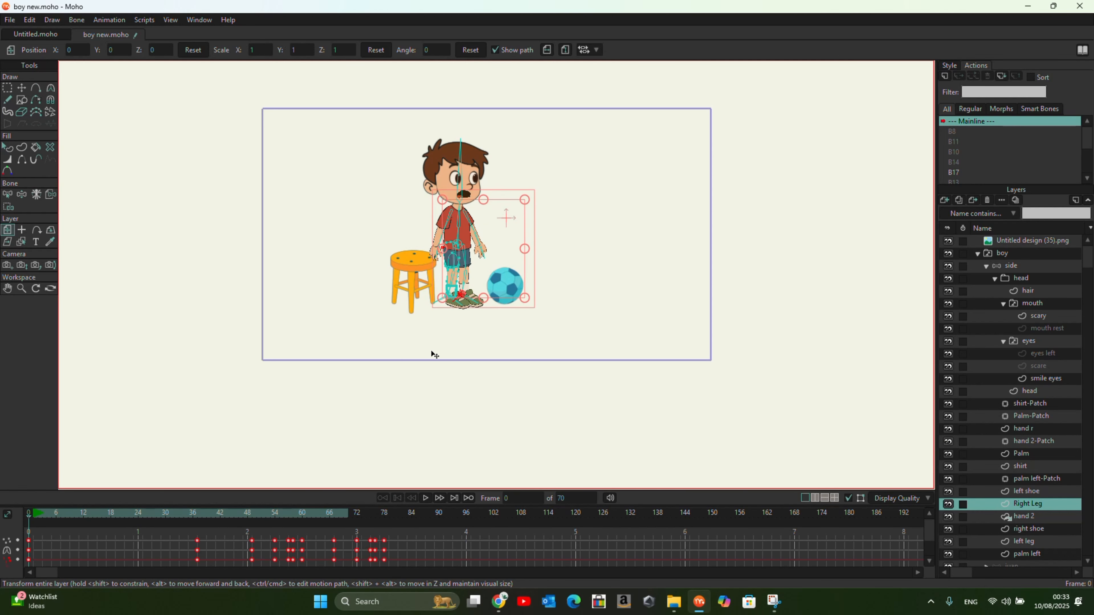
click(1007, 518)
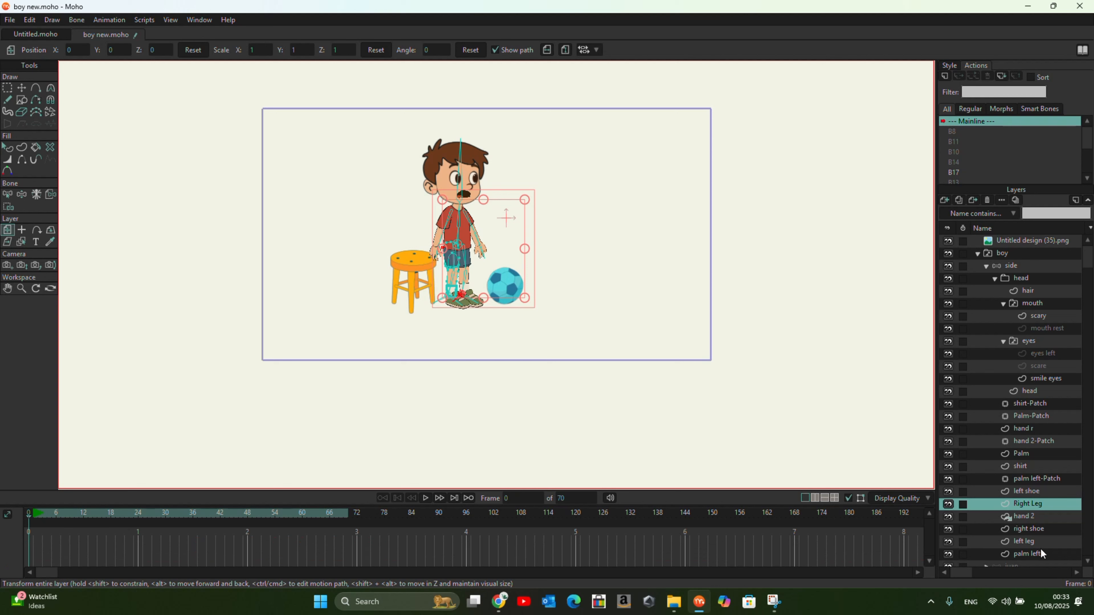
click(1034, 540)
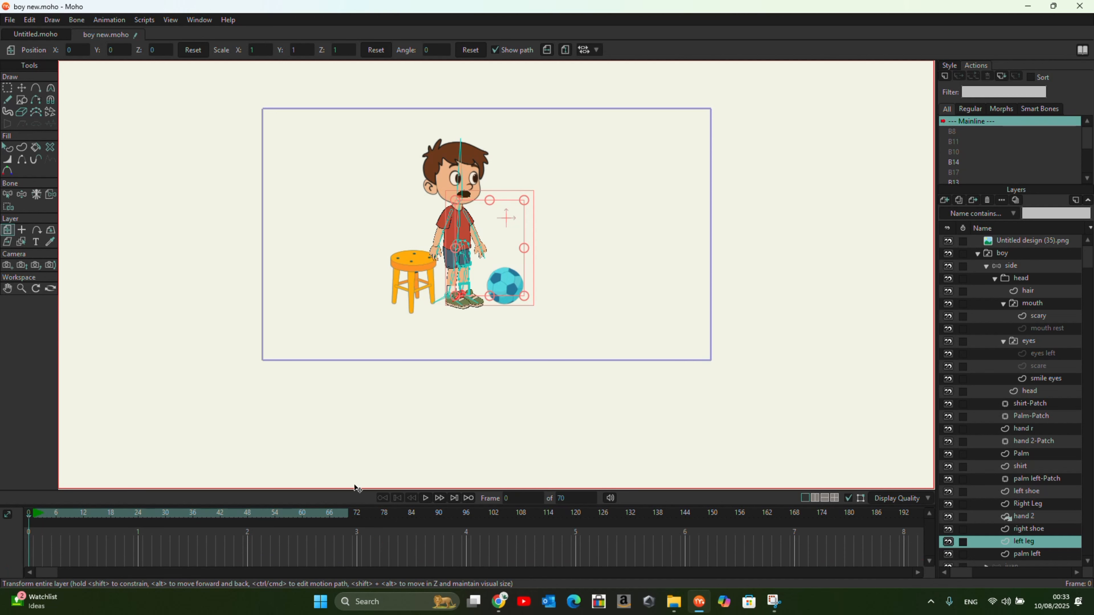
click(425, 497)
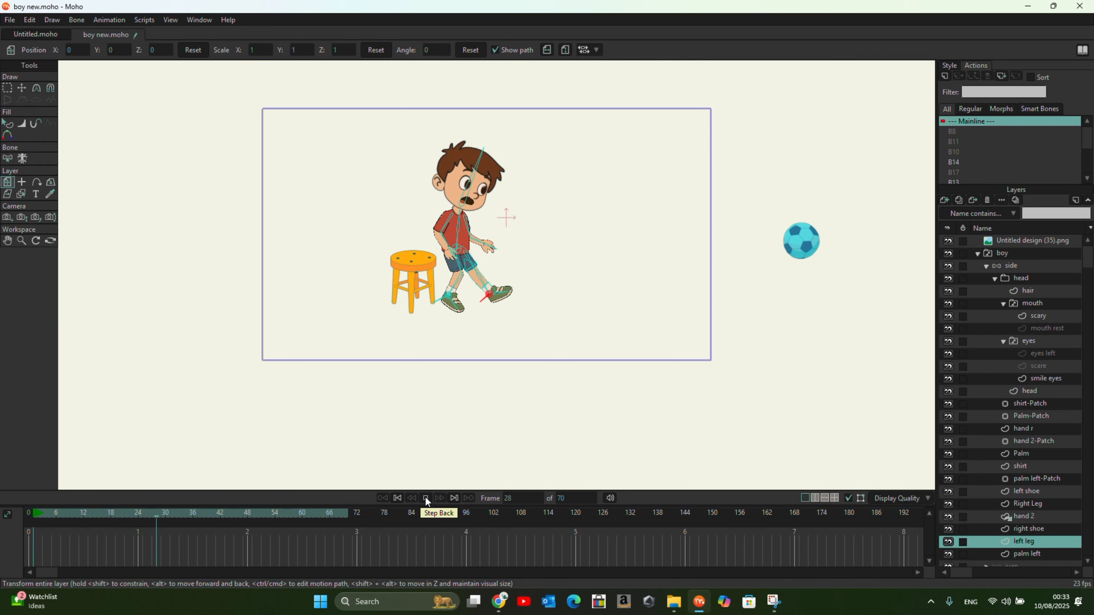
click(426, 498)
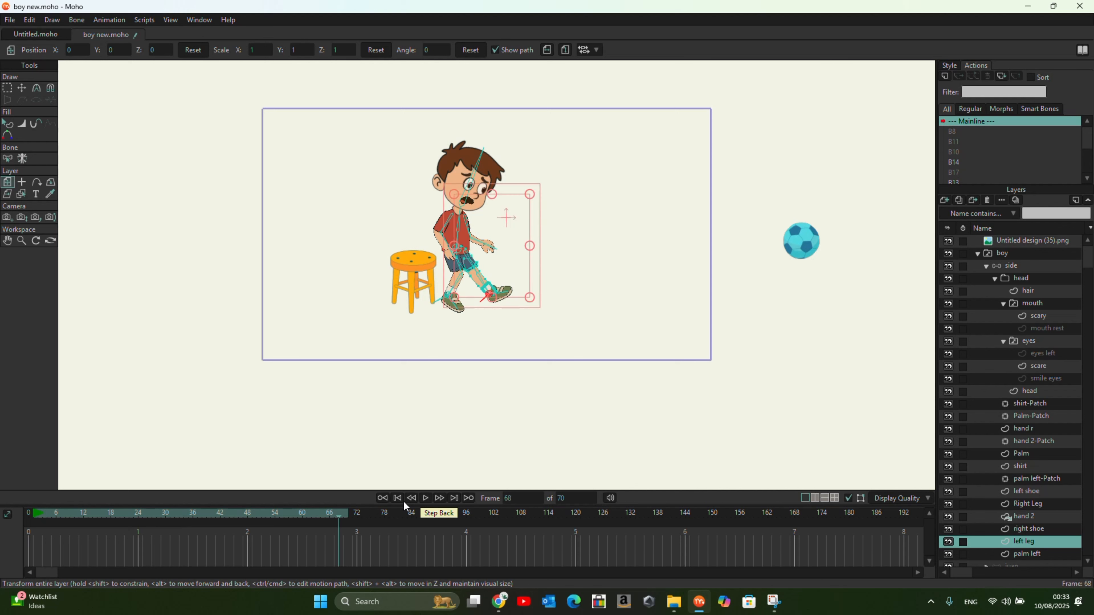
click(398, 497)
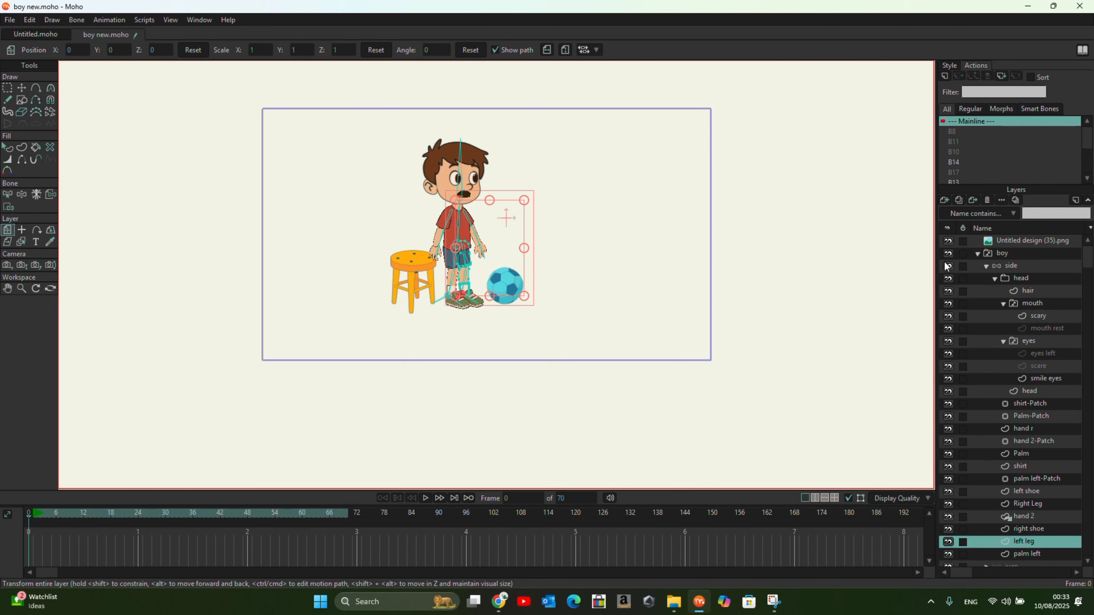
Step: Switch the boy's mouth layer to mouth rest at frame 0
click(1036, 307)
right_click(1036, 307)
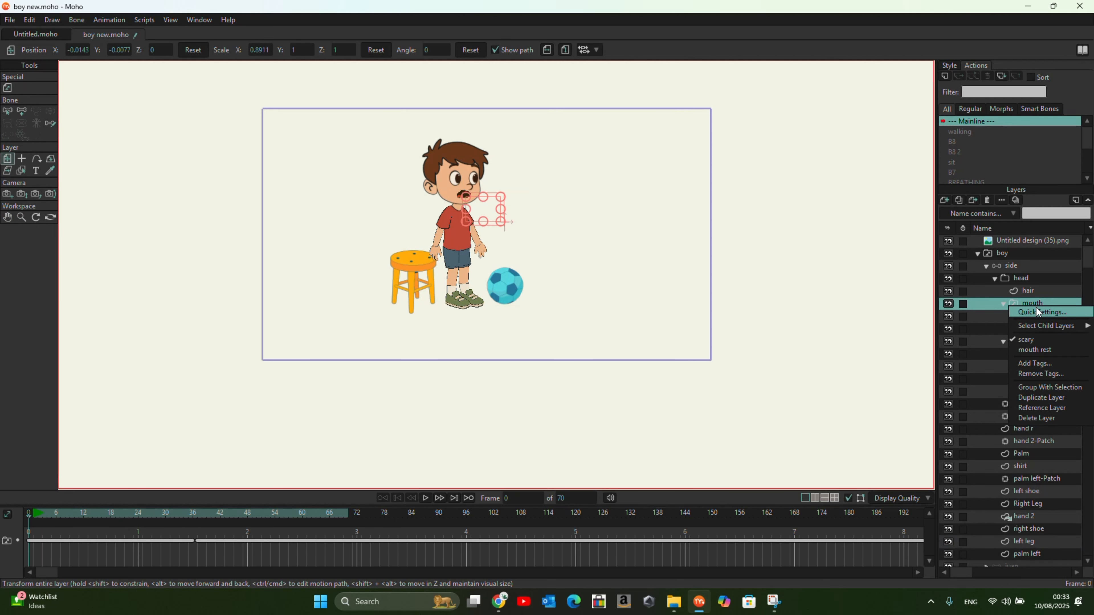
click(1041, 348)
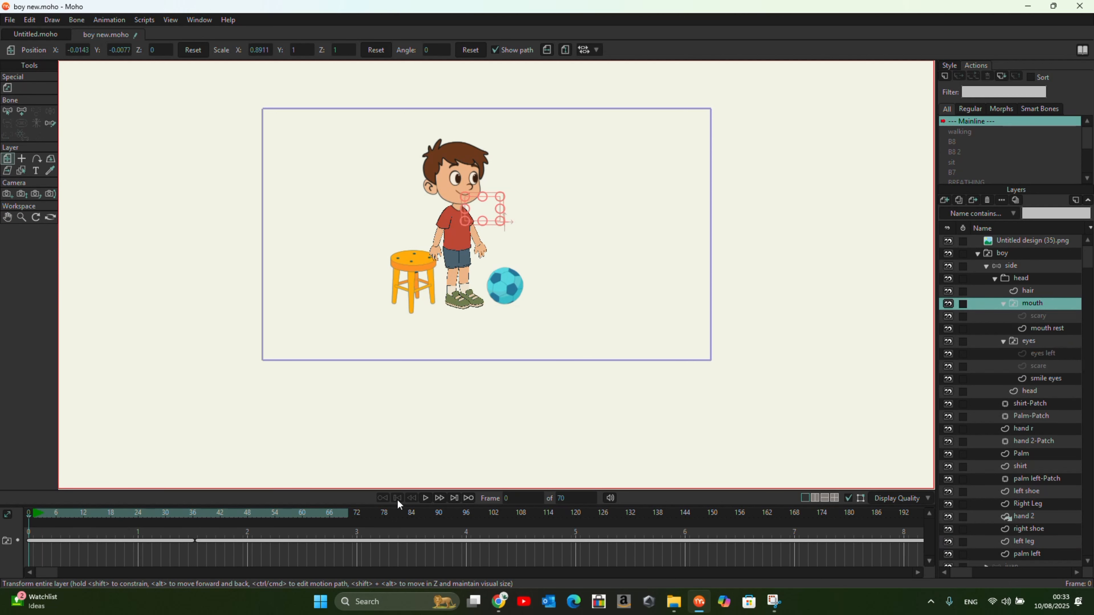
Step: Replay the kick several times from the start to check the boy's facial expression
click(426, 498)
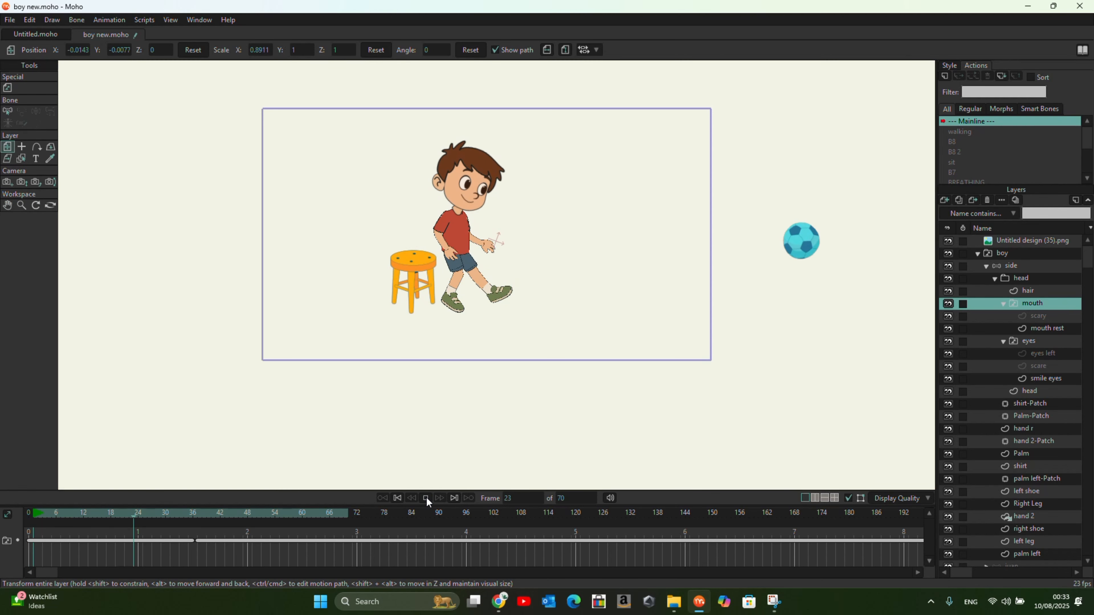
click(397, 498)
click(426, 498)
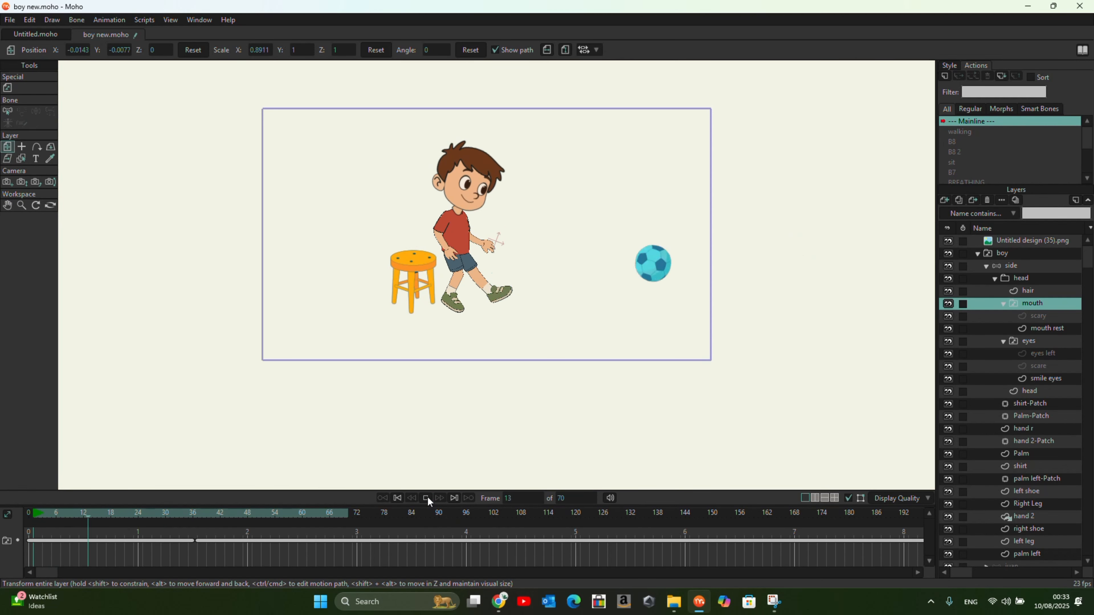
click(427, 497)
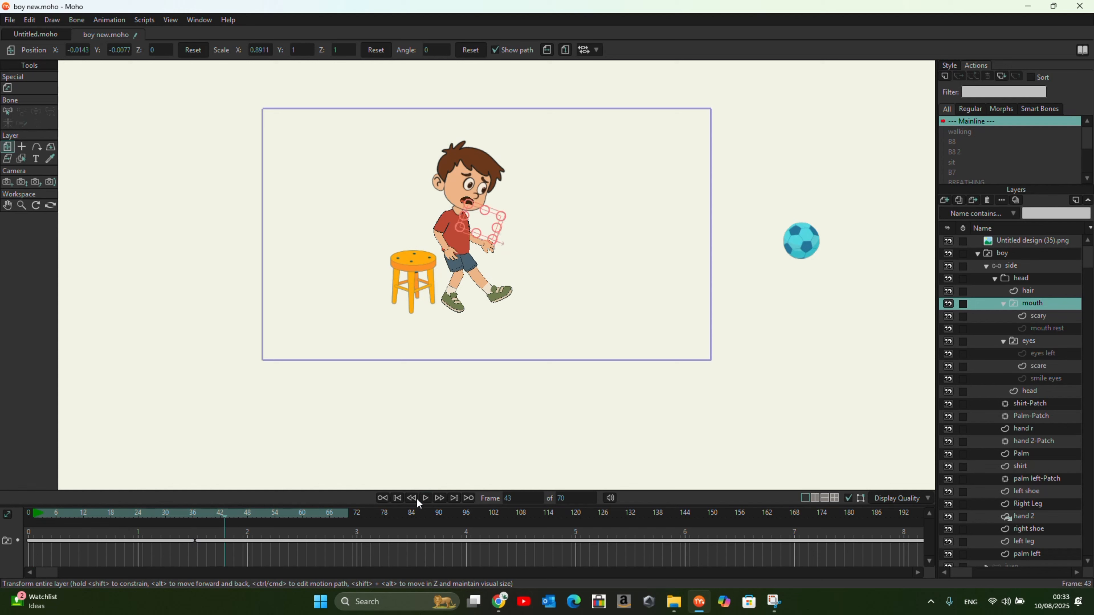
click(399, 498)
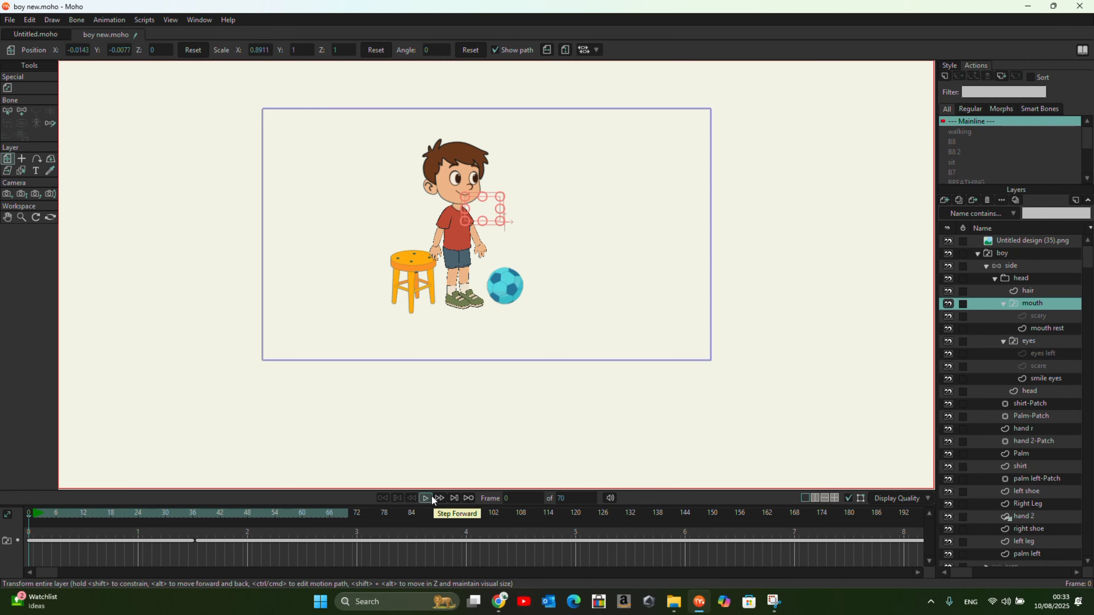
click(431, 496)
click(431, 496)
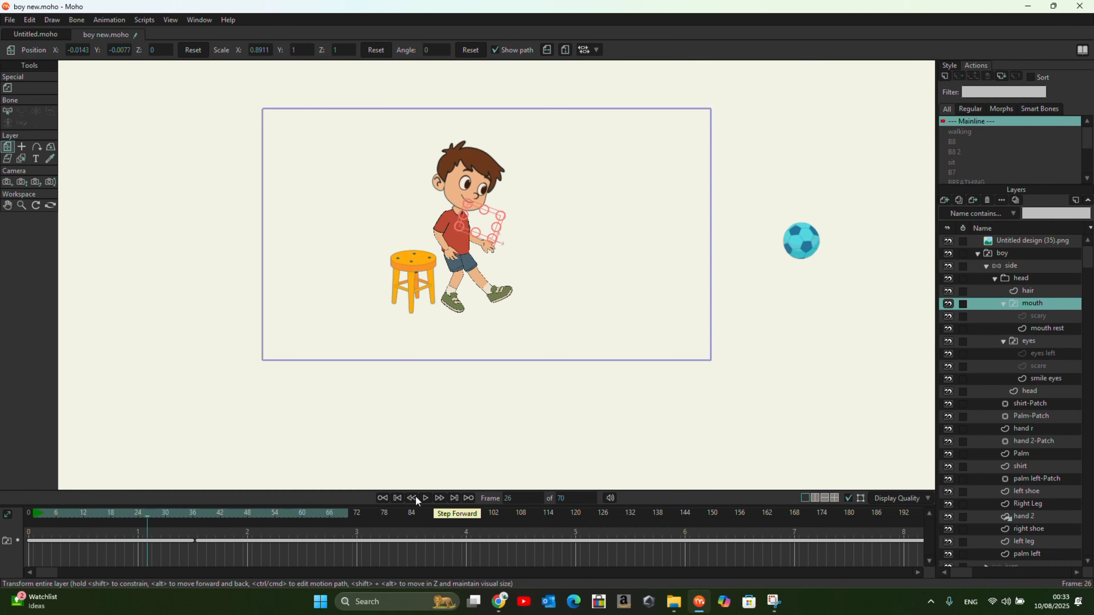
click(398, 497)
Step: Save all of the side rig's kick keyframes as a new action named "kick" and play it back
click(999, 266)
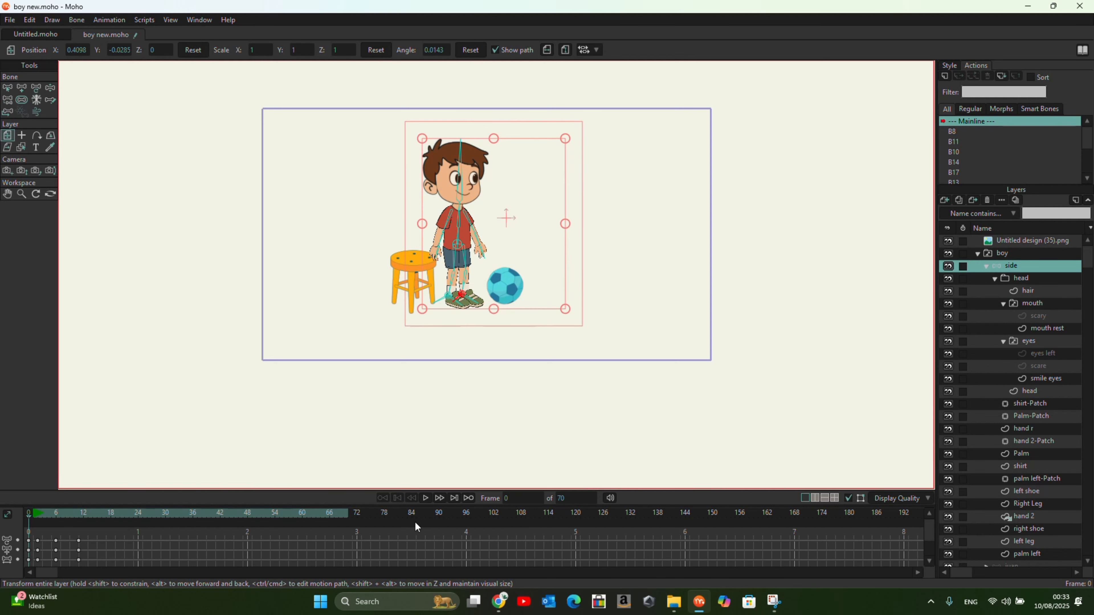
drag(207, 530, 2, 610)
click(8, 88)
click(294, 142)
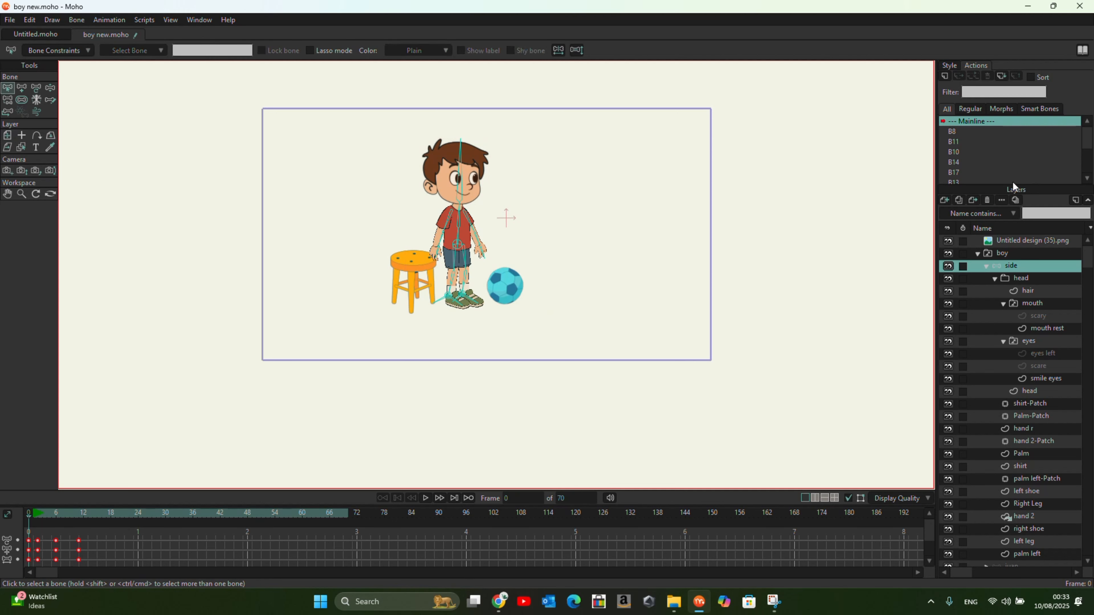
click(943, 75)
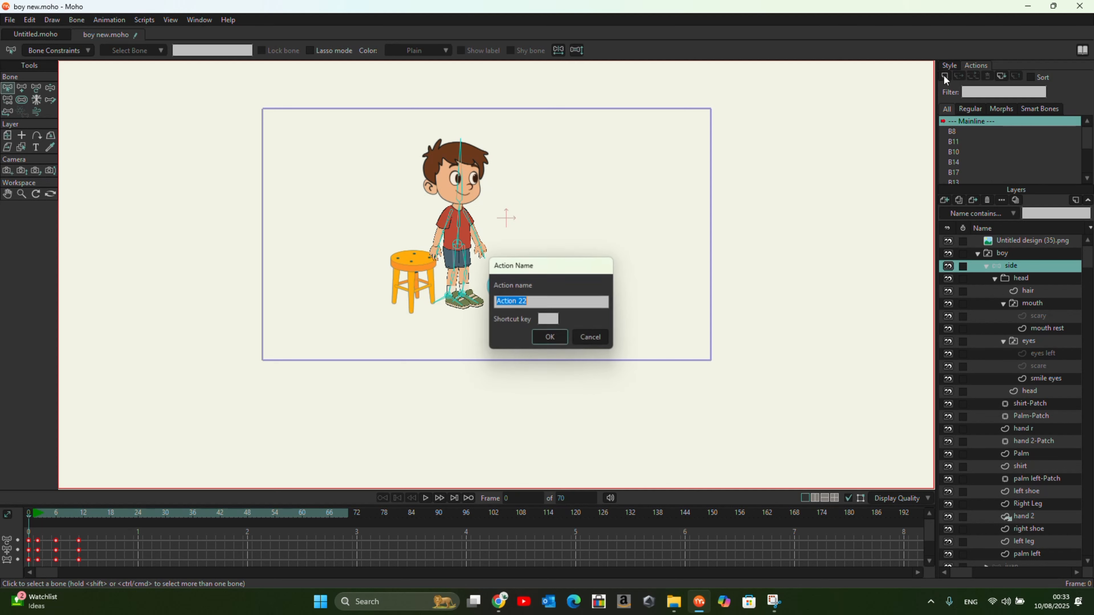
text(kick)
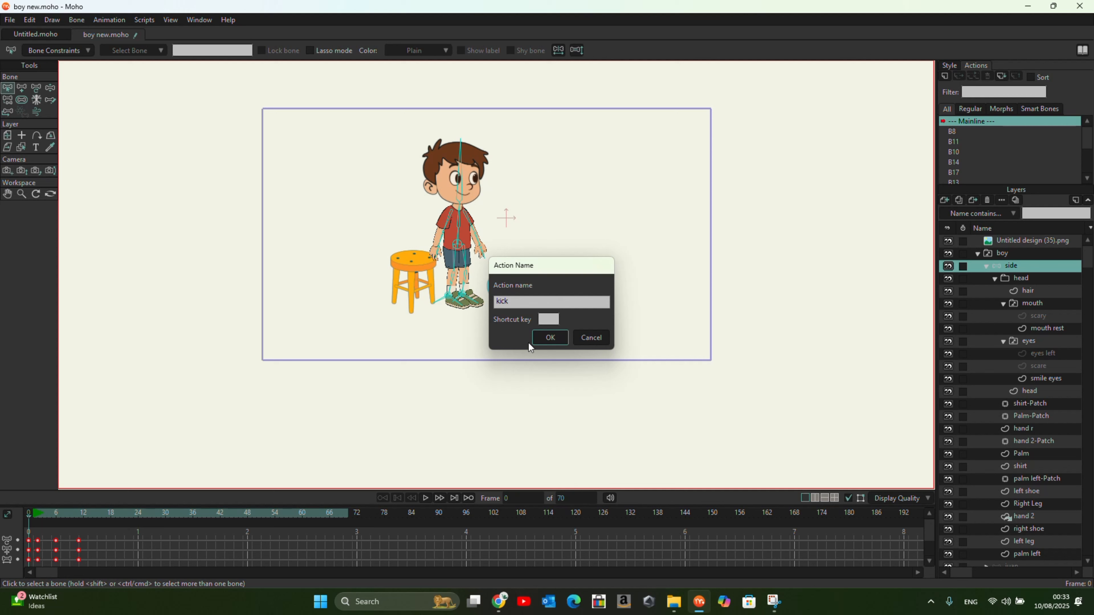
click(548, 338)
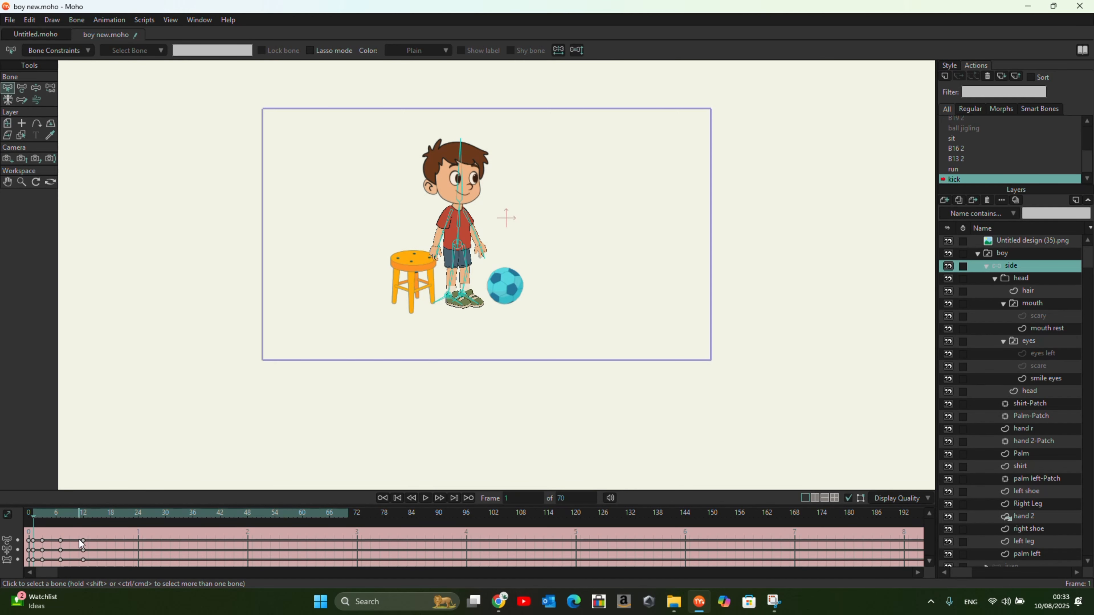
click(424, 499)
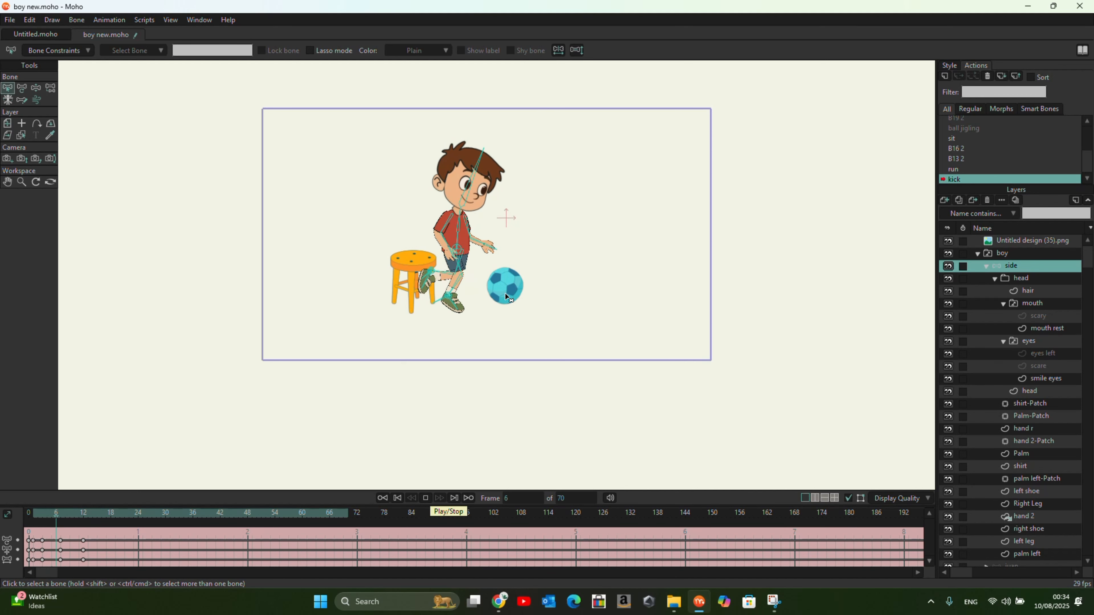
click(397, 497)
Step: Return to the Mainline, delete all of the side rig's keyframes there and start playback
scroll(967, 134, up, 10)
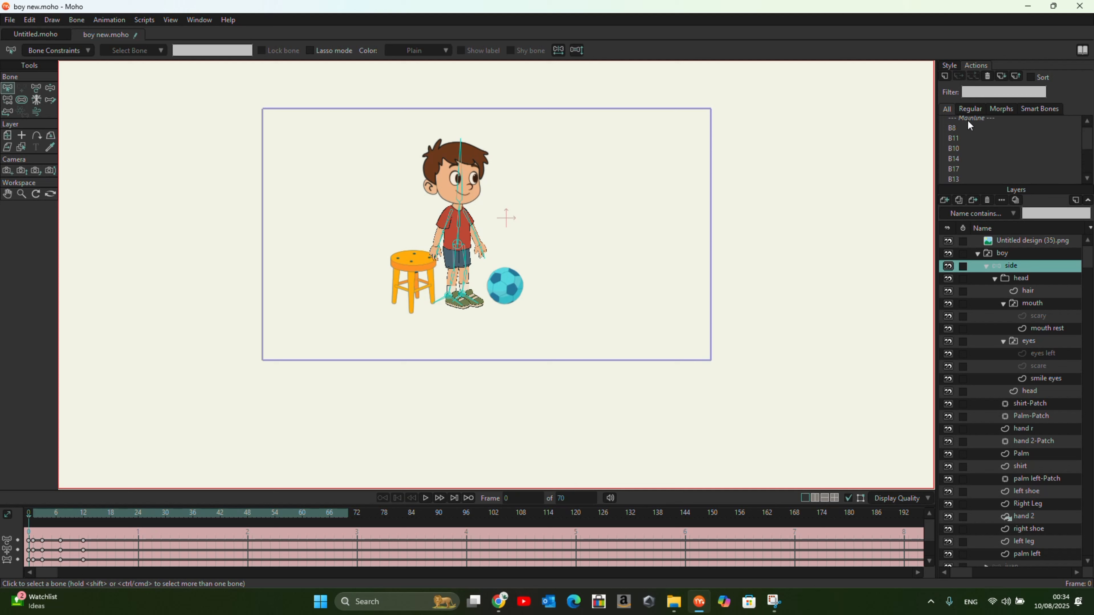
click(976, 122)
click(977, 122)
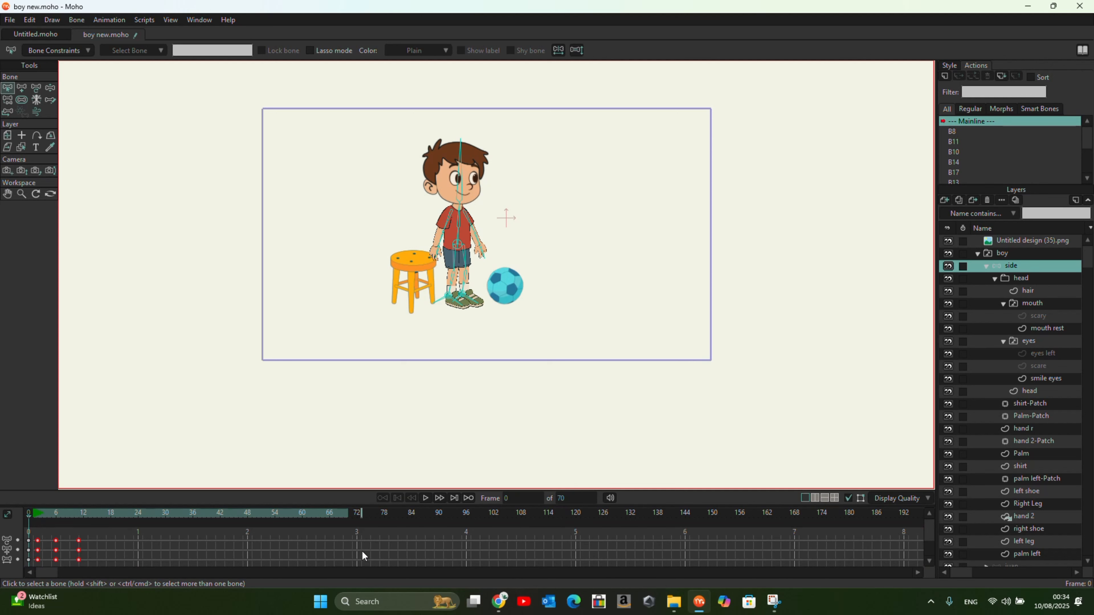
drag(338, 529, 1, 612)
key(Delete)
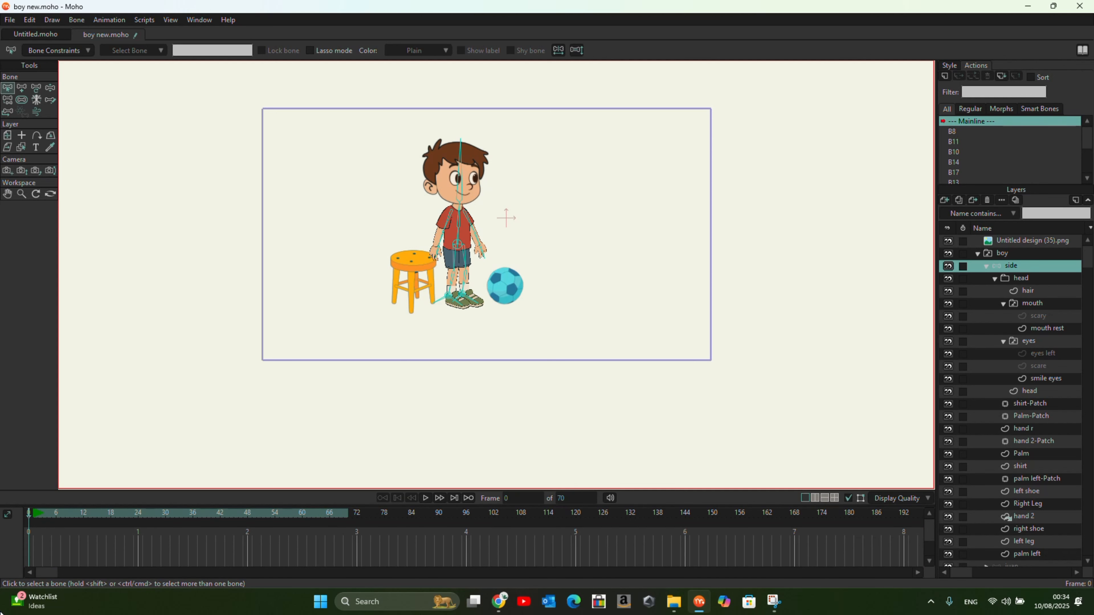
click(425, 498)
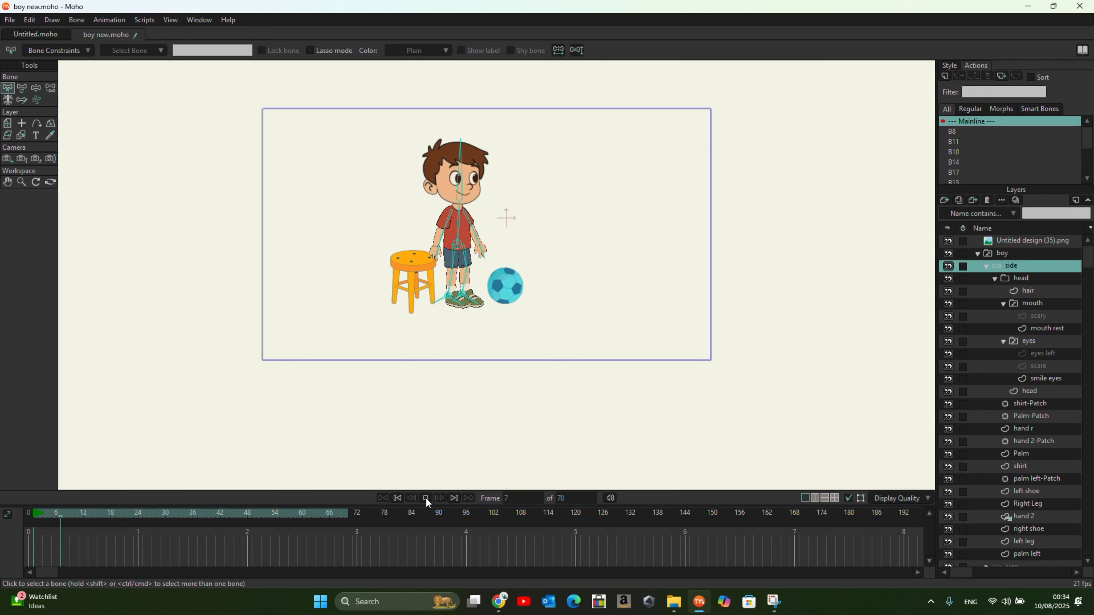
Step: Return to frame 0 and delete all keyframes of the soccer ball image layer
click(397, 498)
click(1008, 241)
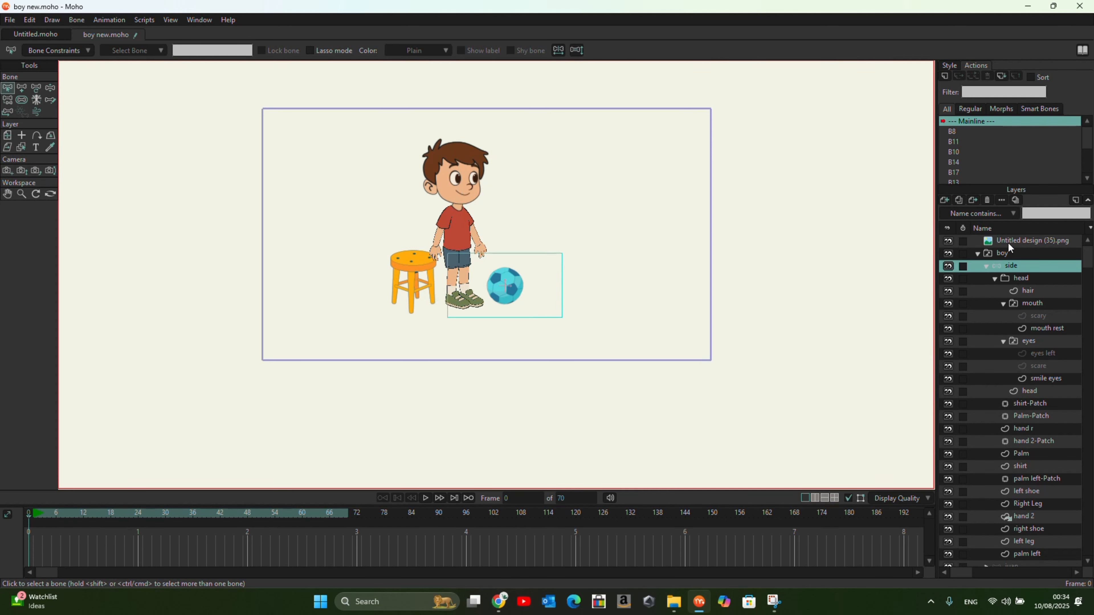
drag(207, 536, 2, 591)
key(Delete)
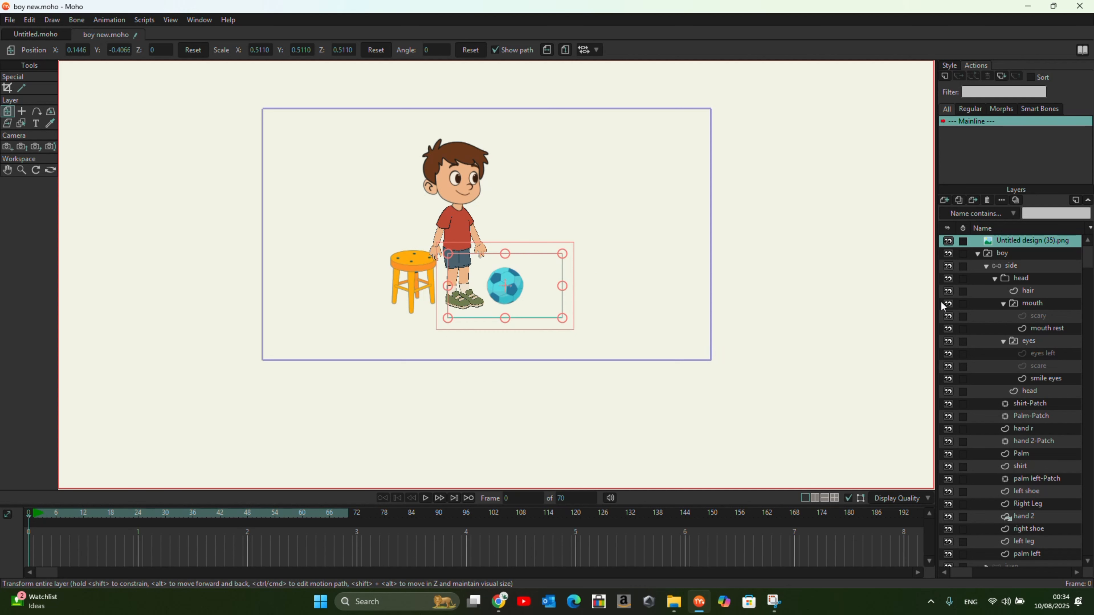
Step: Reset the scale of both the ball image layer and the side rig at frame 2 to key them there
click(38, 514)
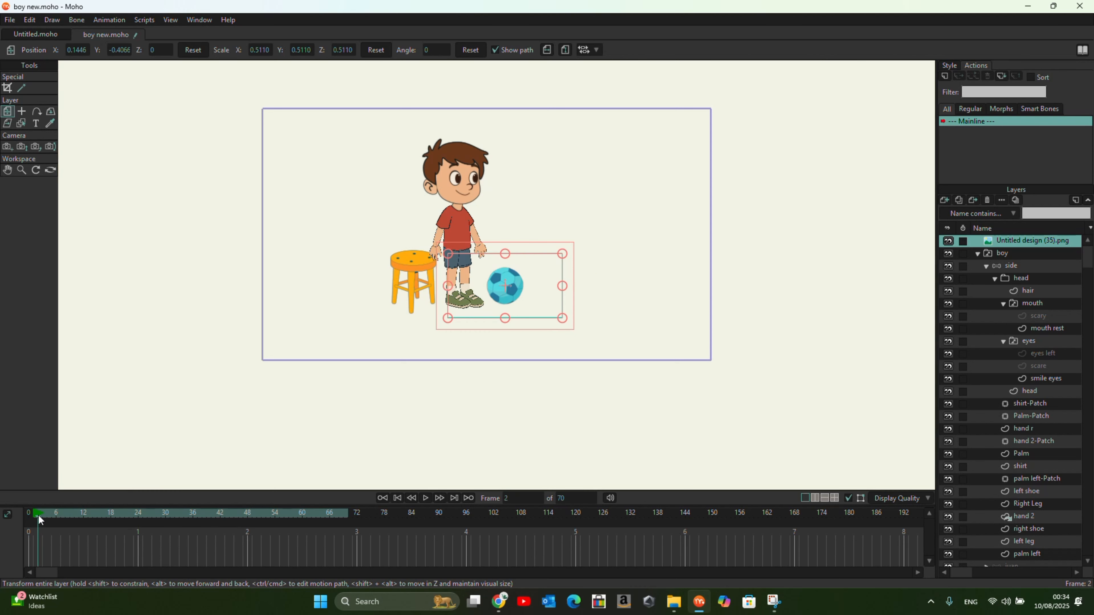
click(375, 50)
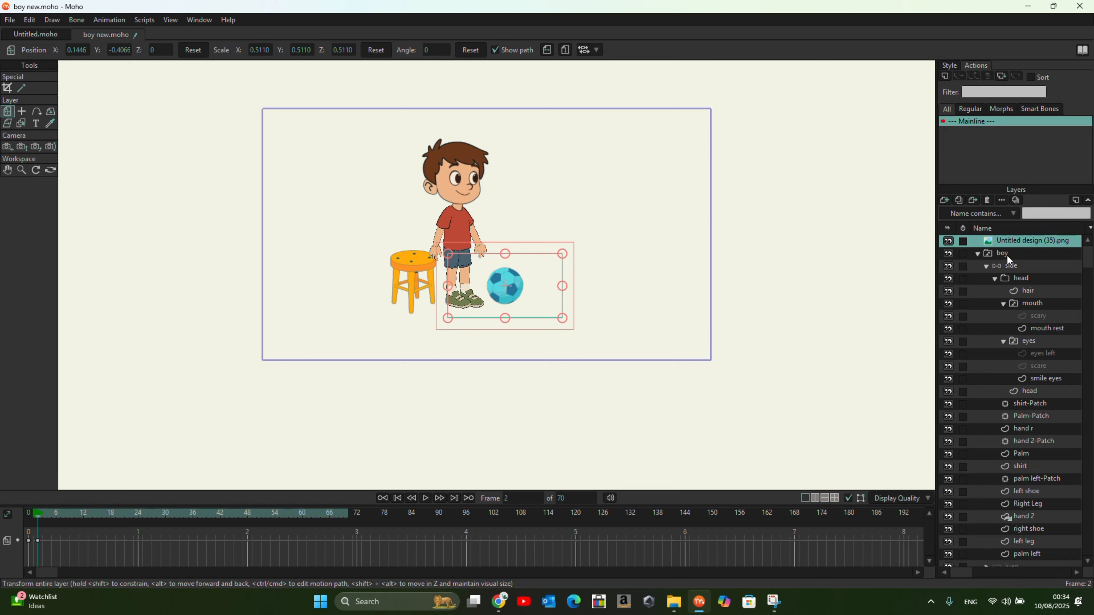
click(1008, 264)
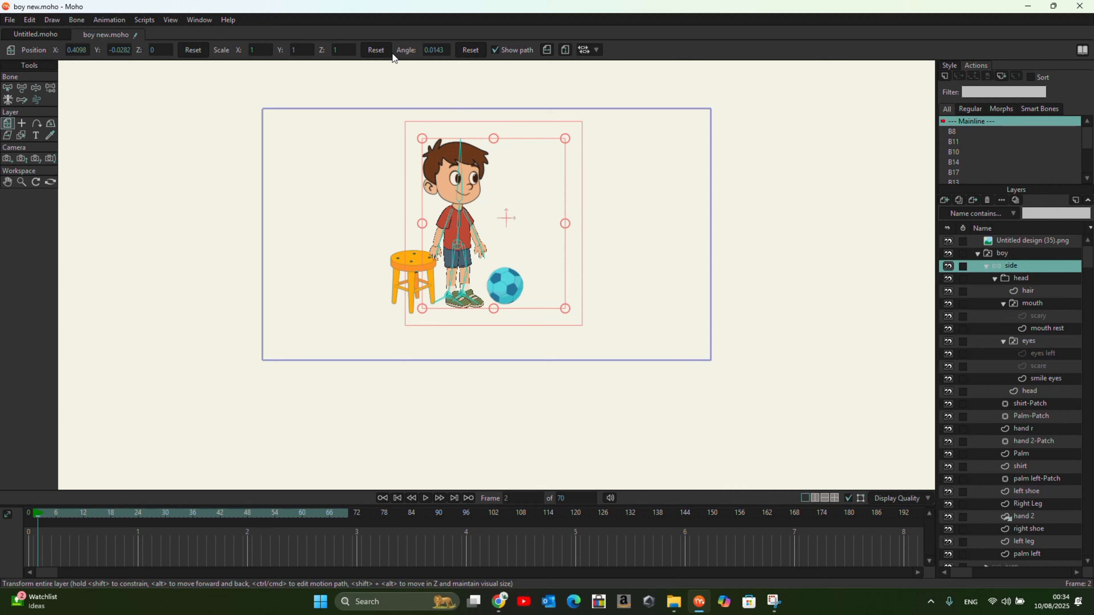
click(377, 51)
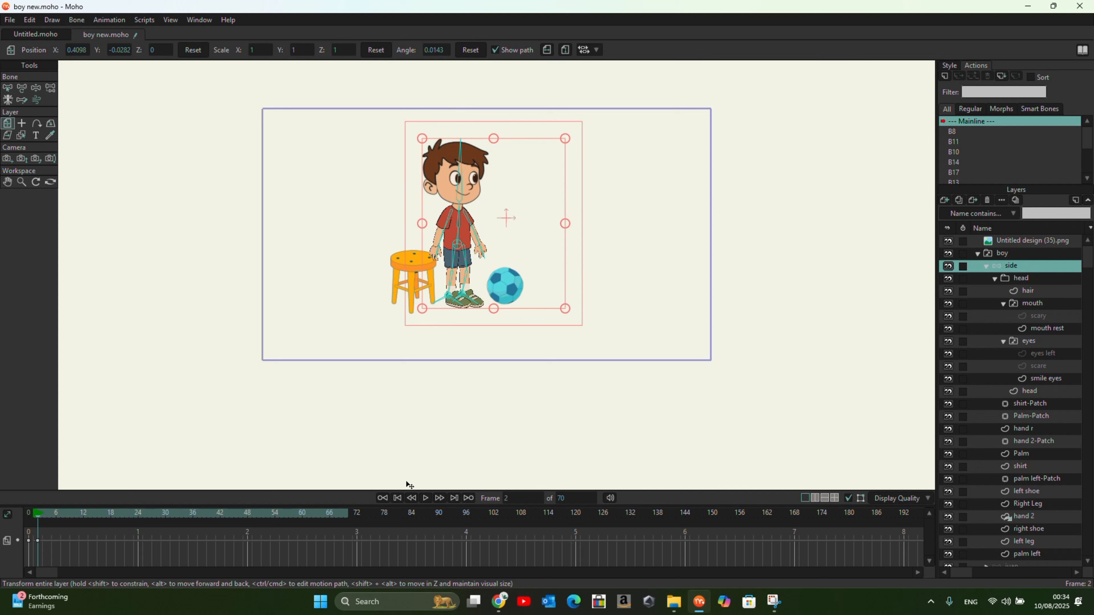
Step: Insert the "kick" action into the side rig's Mainline at frame 2 and play it back
scroll(983, 144, down, 5)
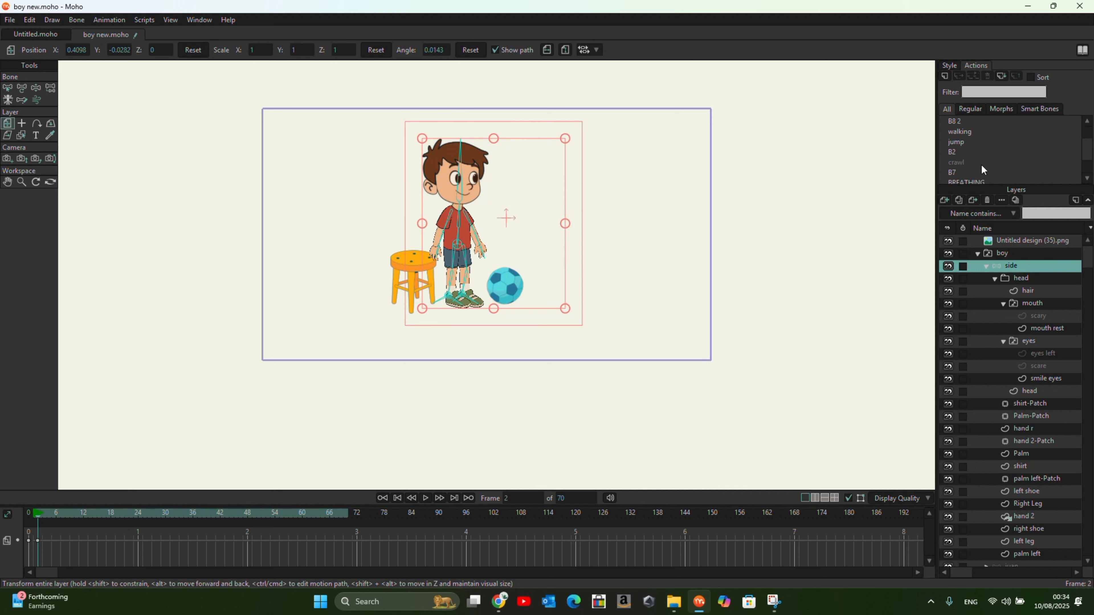
scroll(981, 171, down, 2)
click(973, 178)
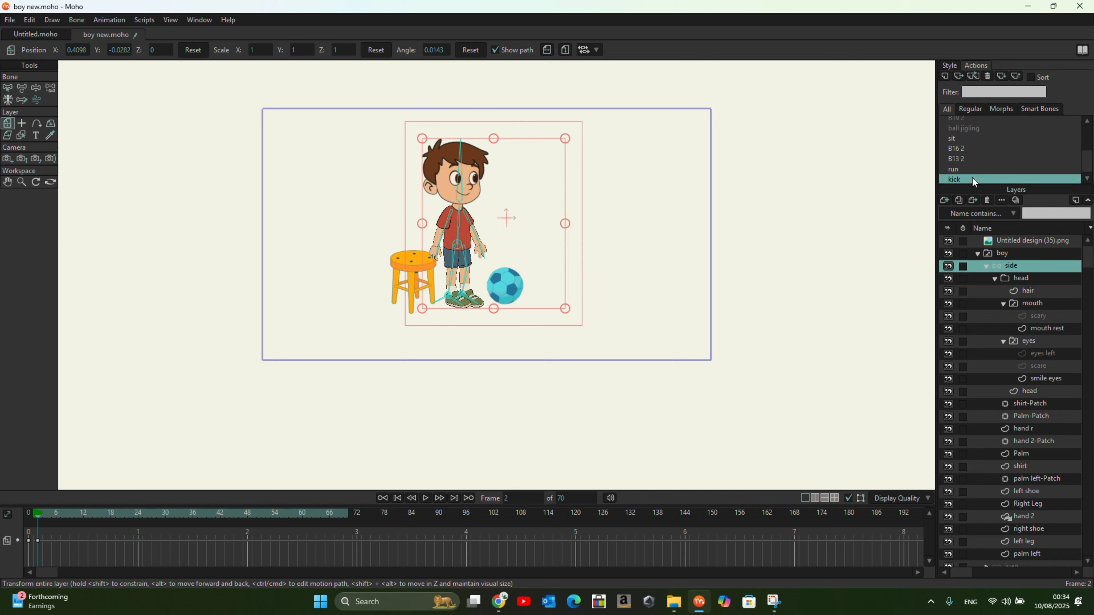
click(973, 77)
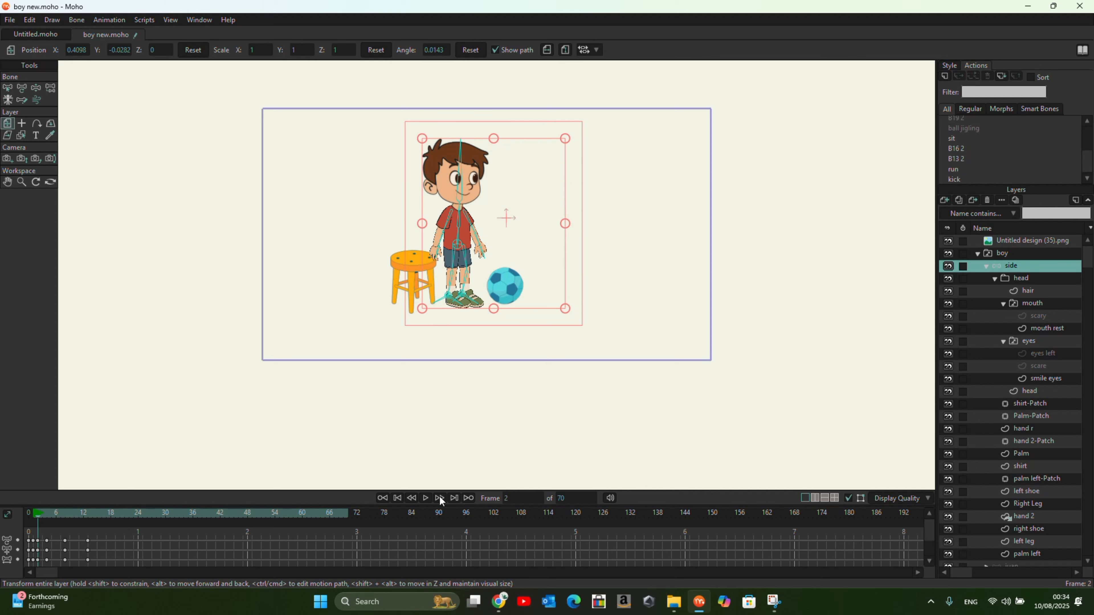
click(426, 498)
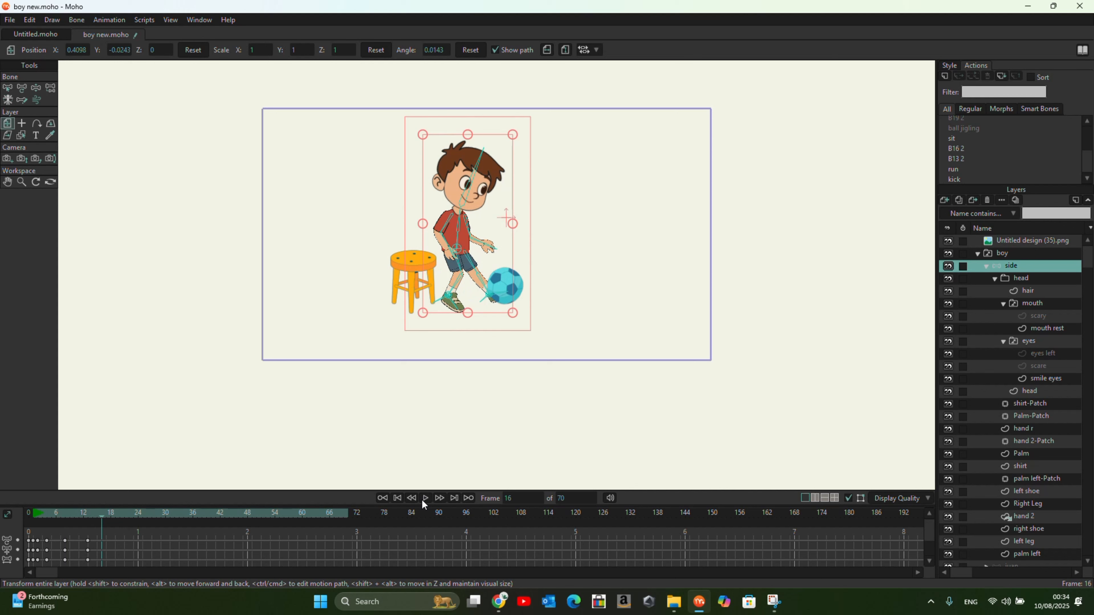
Step: Key the ball image layer's current position at frame 12, where the boy's foot meets the ball
mouse_move(101, 527)
mouse_down()
mouse_move(43, 533)
mouse_move(83, 529)
mouse_up()
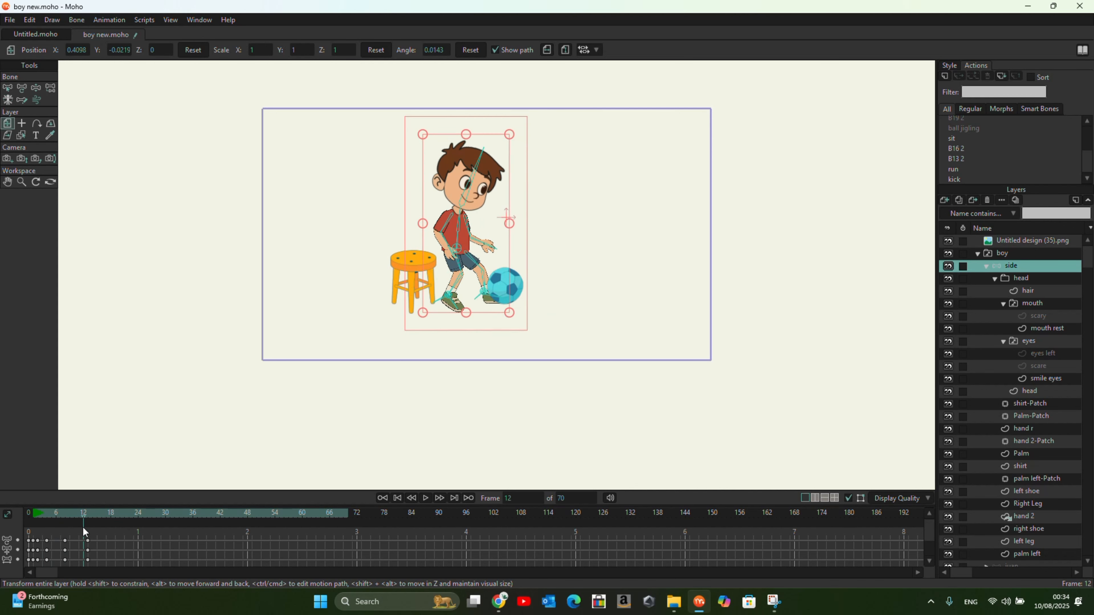
click(1010, 241)
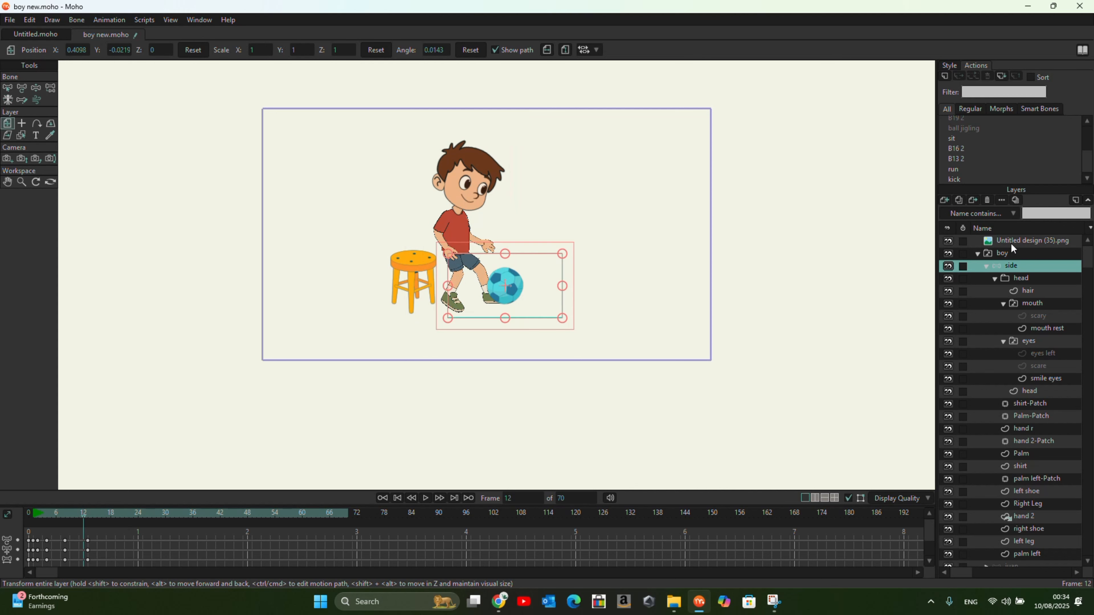
click(500, 281)
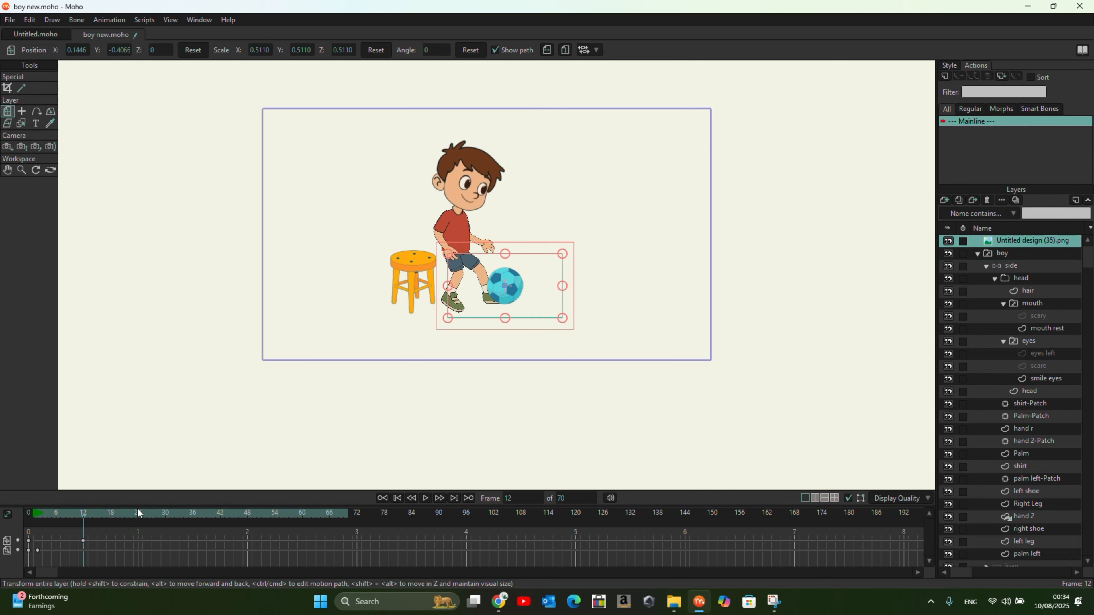
Step: At frame 60, move the ball upward and out past the canvas frame's right edge, and play the motion from the start
drag(81, 516, 244, 516)
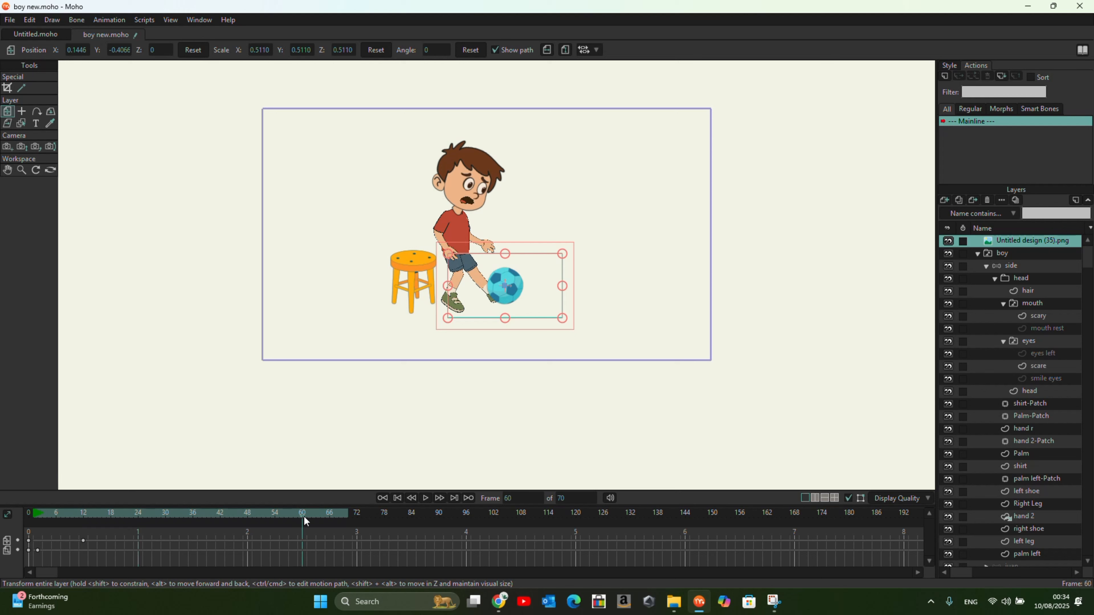
drag(507, 299, 771, 228)
click(398, 499)
click(425, 498)
click(425, 498)
Step: Move the ball's frame 60 keyframe to about frame 29 and replay the kick from the start to check its speed
drag(299, 539, 199, 550)
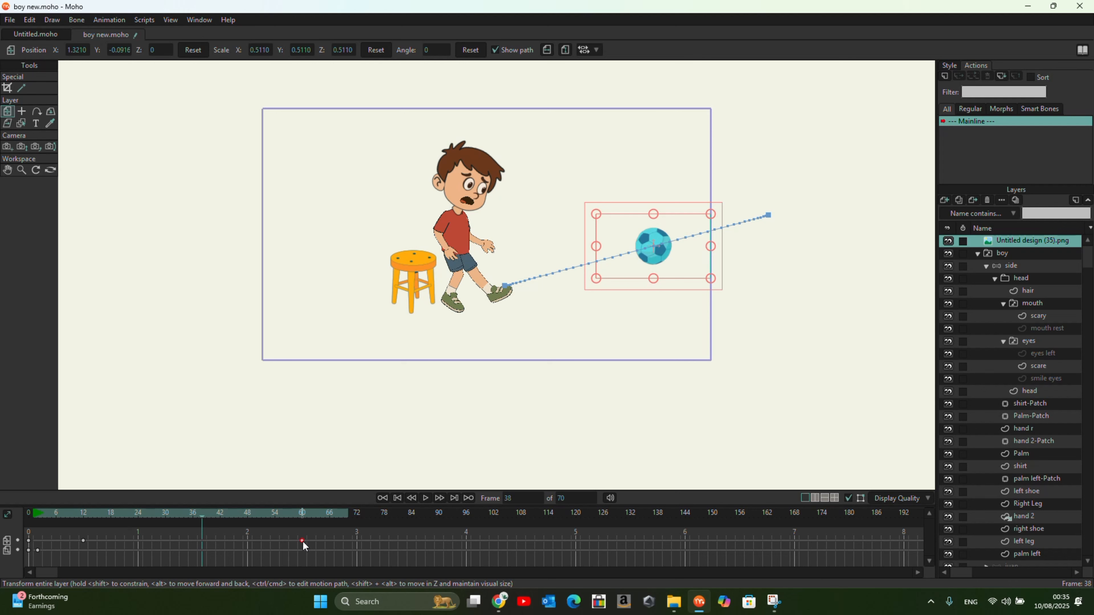
drag(303, 541, 159, 553)
click(401, 499)
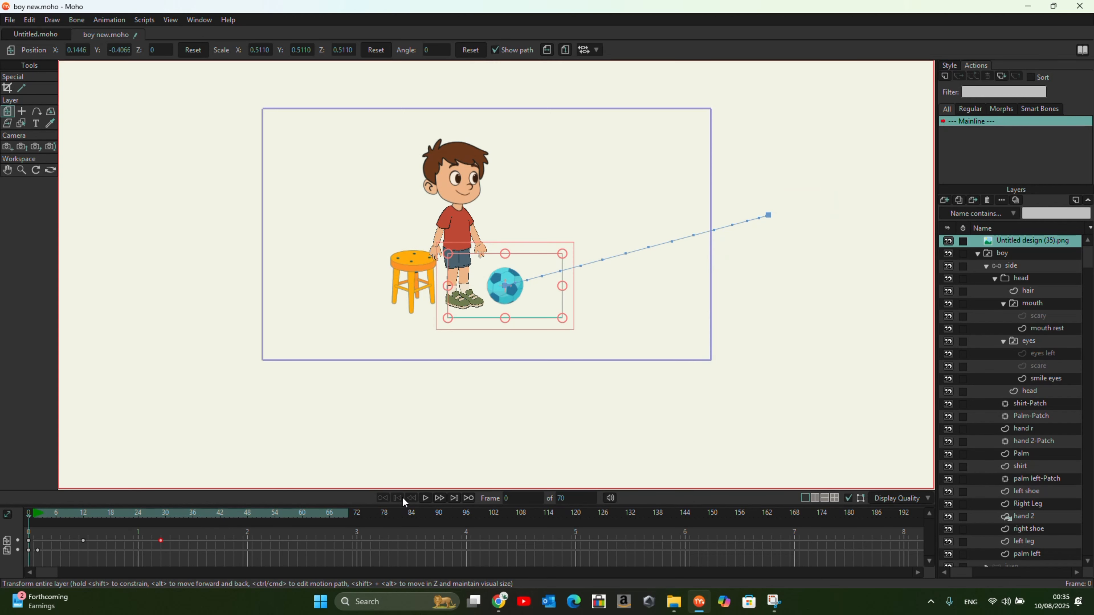
click(425, 499)
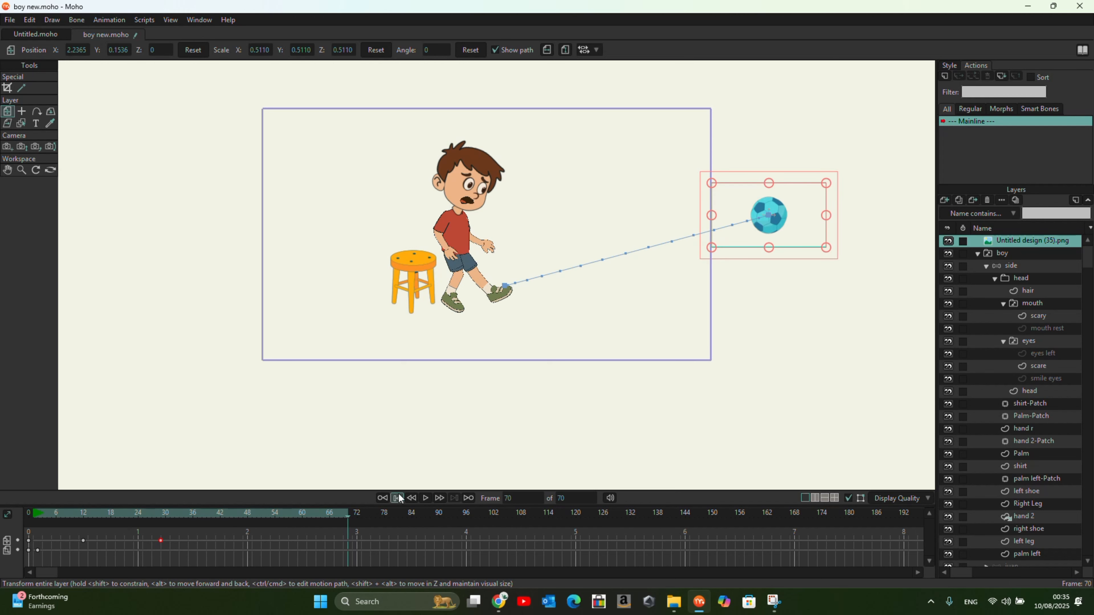
click(401, 499)
click(426, 498)
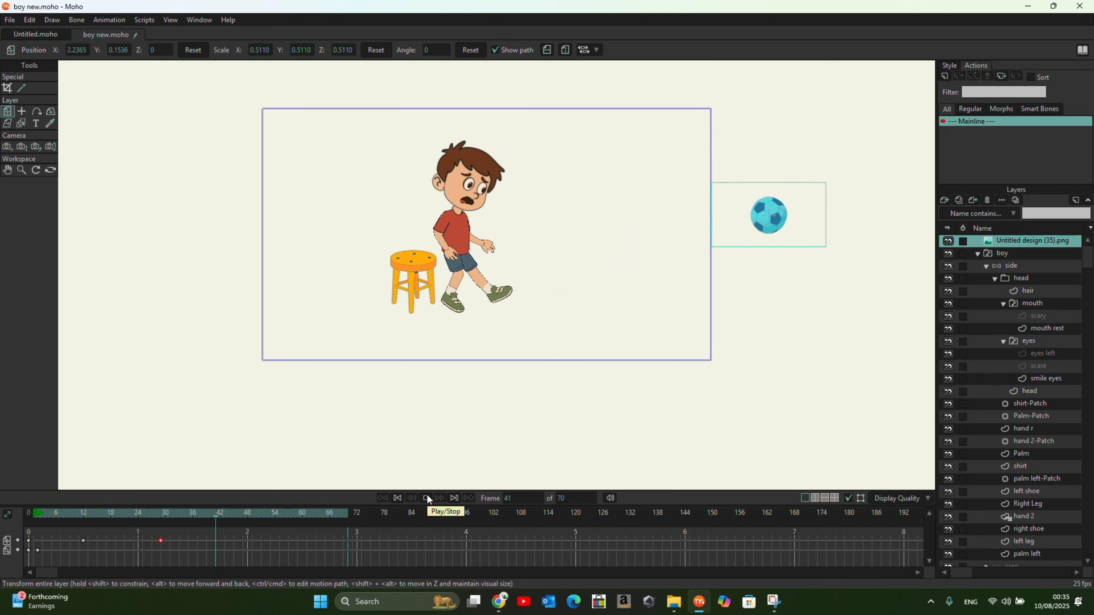
click(427, 497)
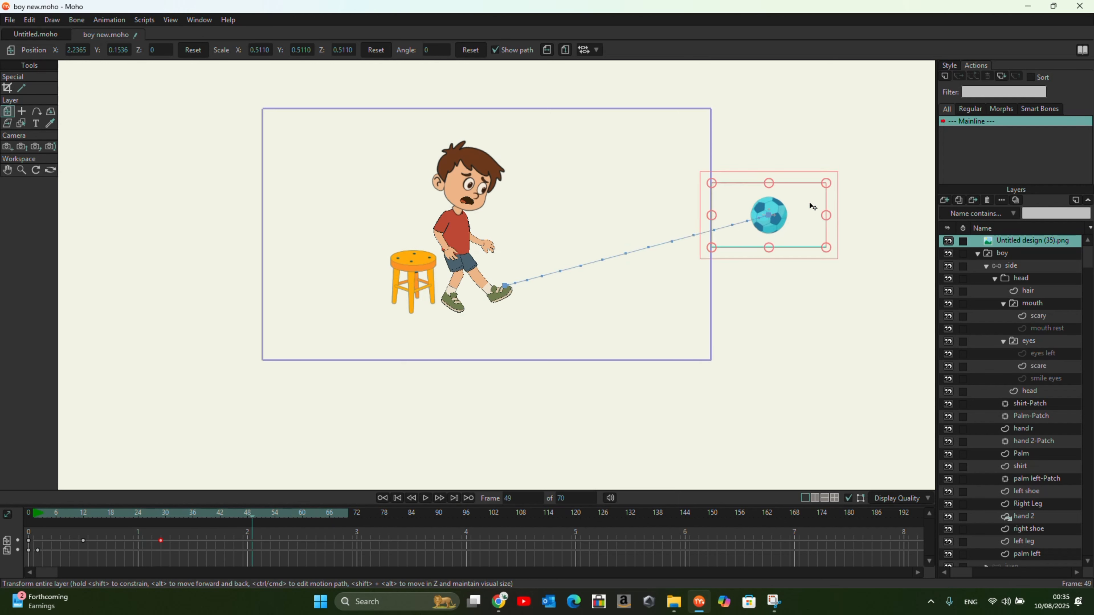
click(397, 498)
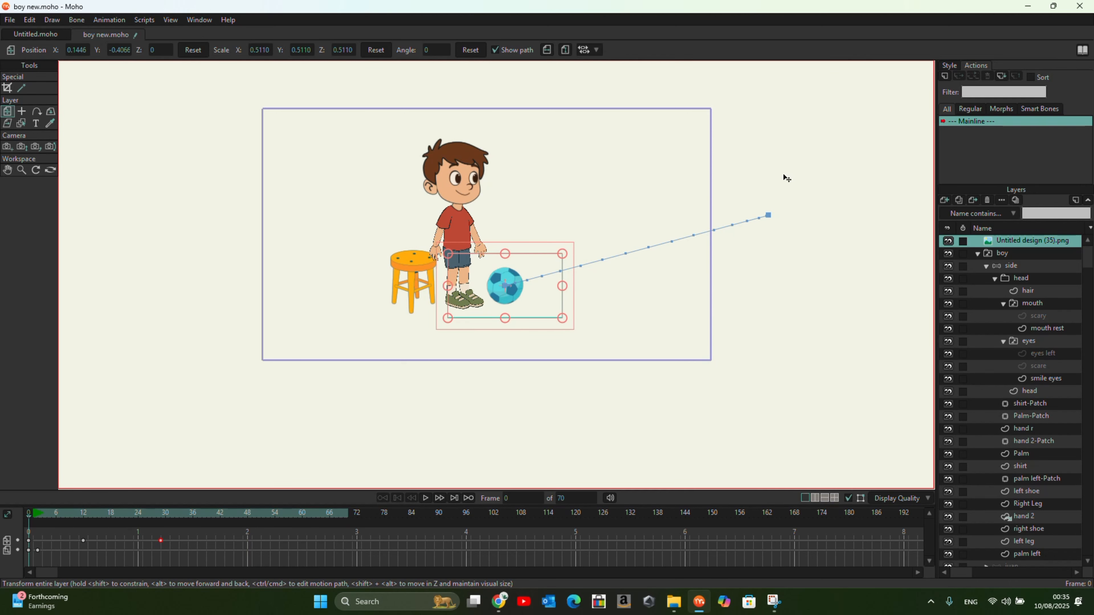